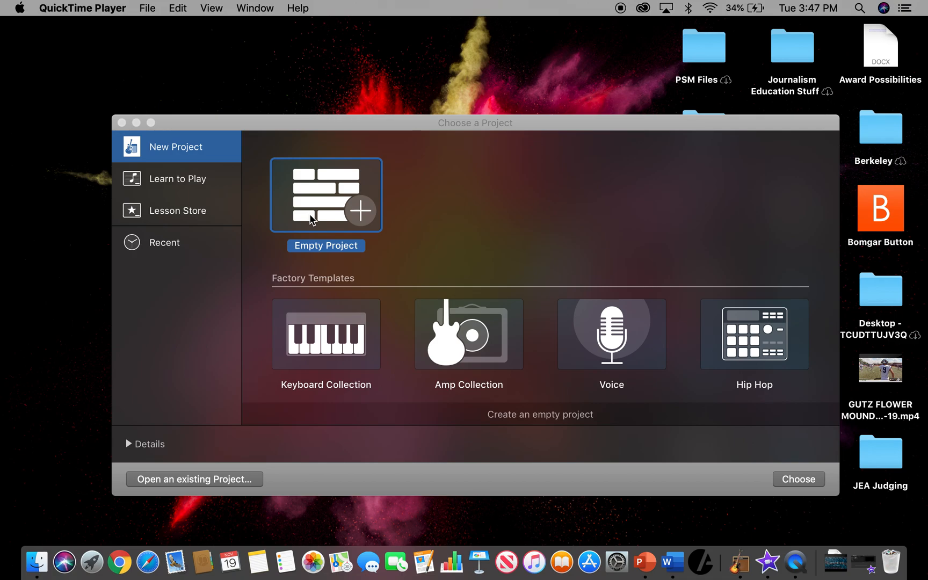
# Create an empty project with one microphone audio track and hide the Library
pyautogui.click(311, 219)
pyautogui.doubleClick(310, 219)
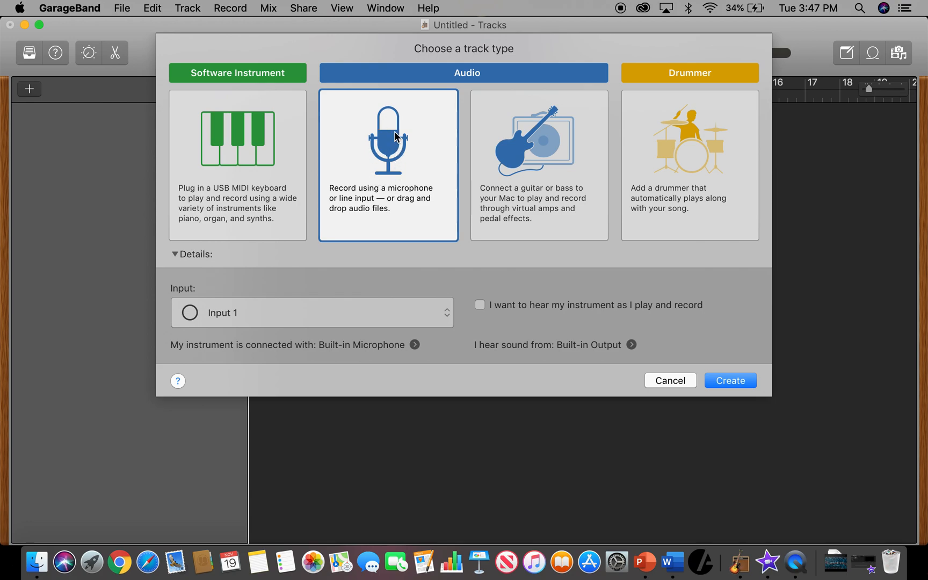
pyautogui.doubleClick(395, 160)
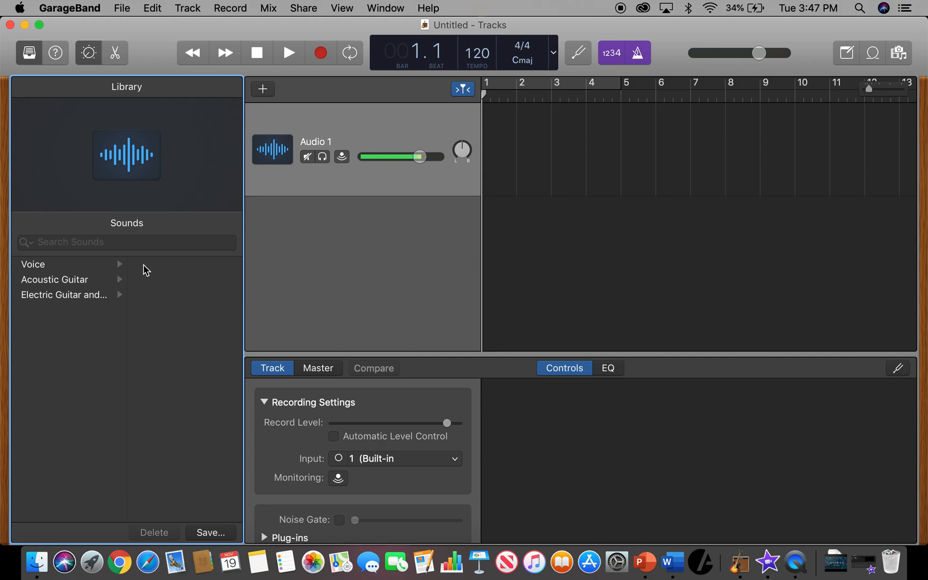
pyautogui.click(29, 53)
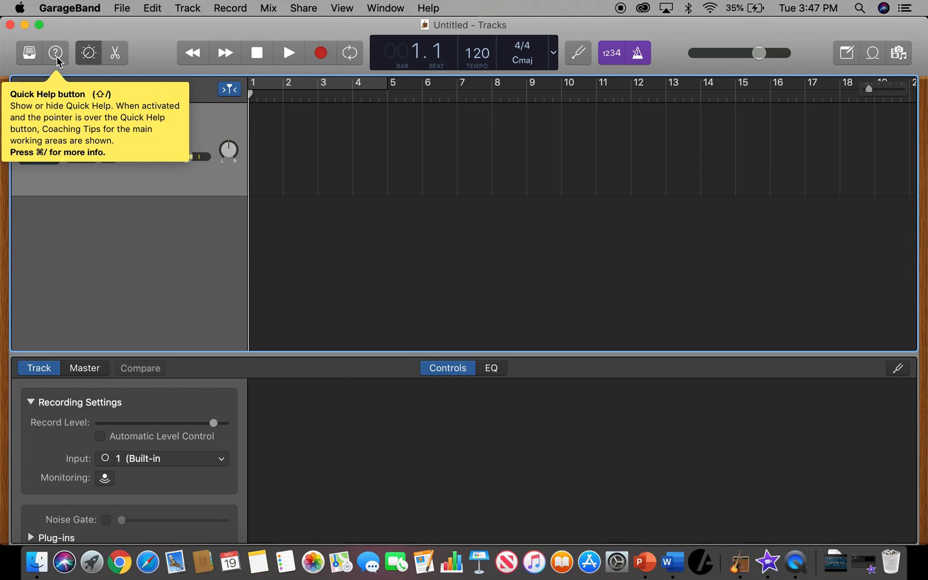
# Show the Quick Help tips for the main working areas and the track's pan knob, and turn Quick Help off again
pyautogui.click(57, 58)
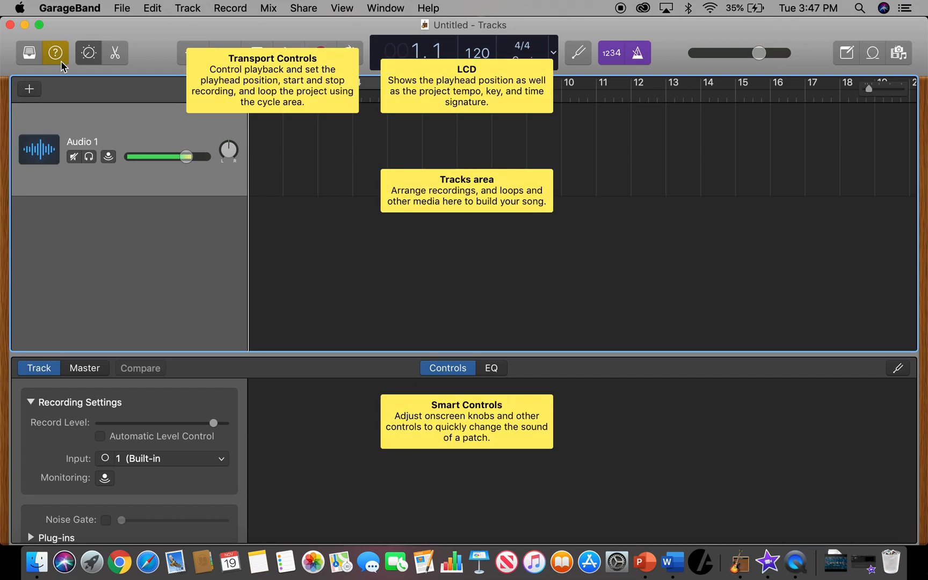
pyautogui.moveTo(68, 158)
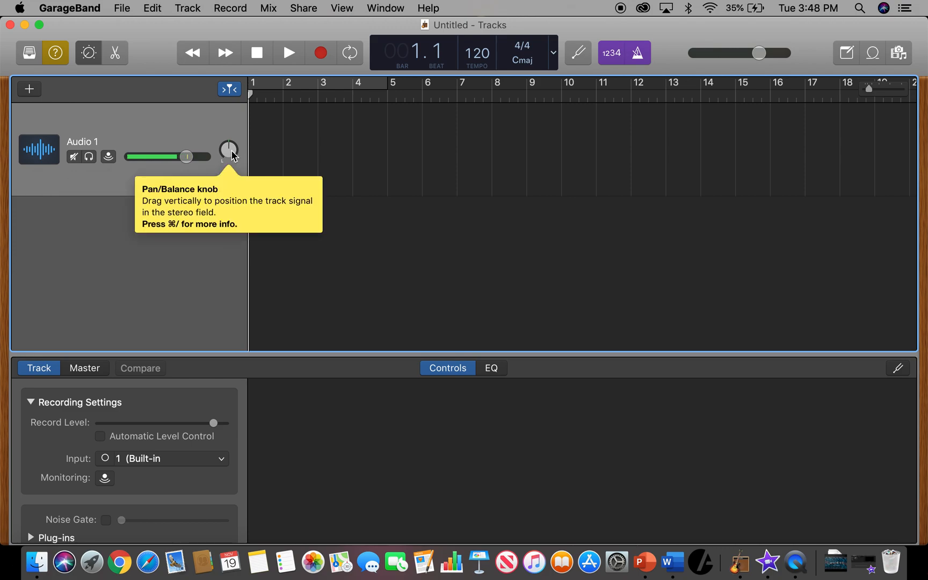
pyautogui.click(56, 54)
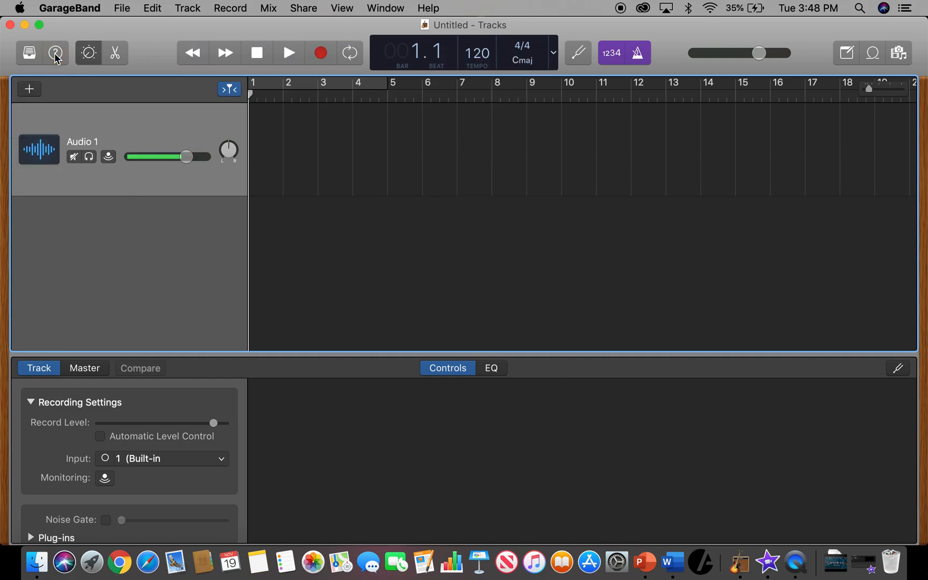
# Turn off the metronome and the recording count-in
pyautogui.click(636, 55)
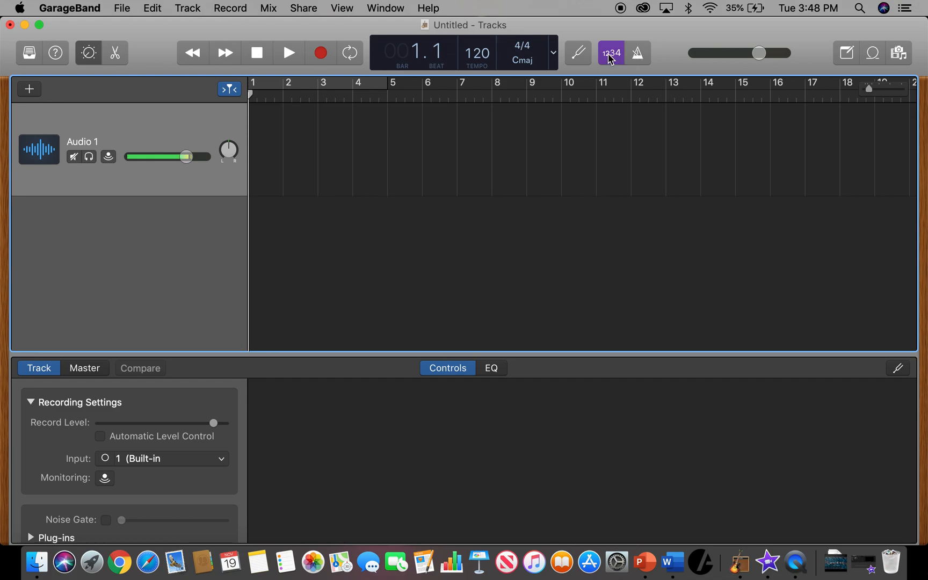
pyautogui.click(611, 56)
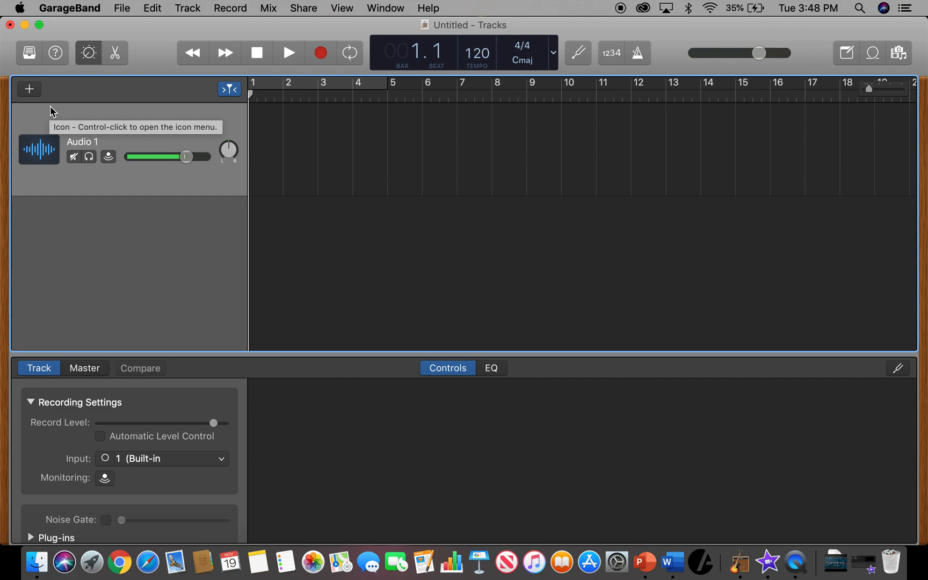
# Rename the first audio track as Intro Music
pyautogui.doubleClick(84, 143)
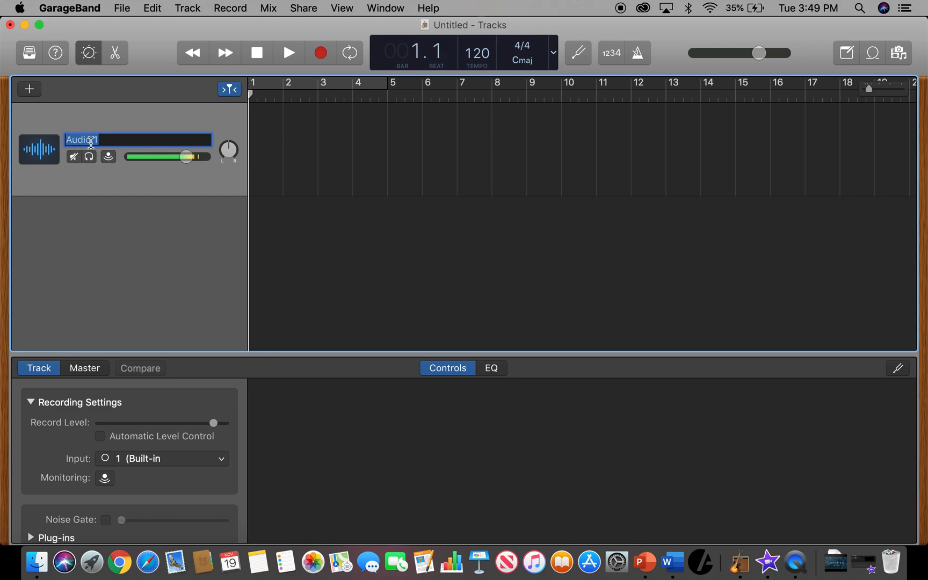
pyautogui.write('Intro Music')
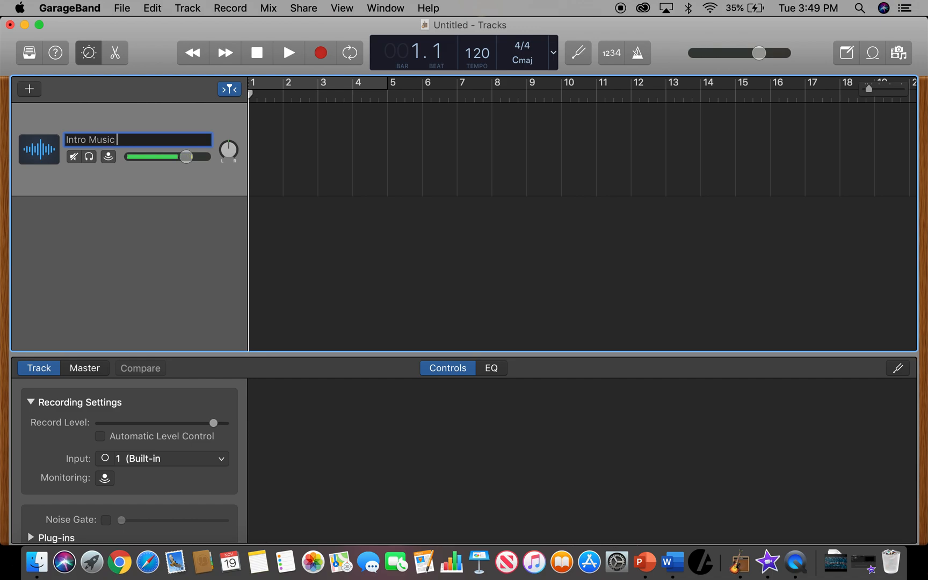
pyautogui.press('Return')
# Add a second microphone audio track and name it Narration
pyautogui.click(29, 89)
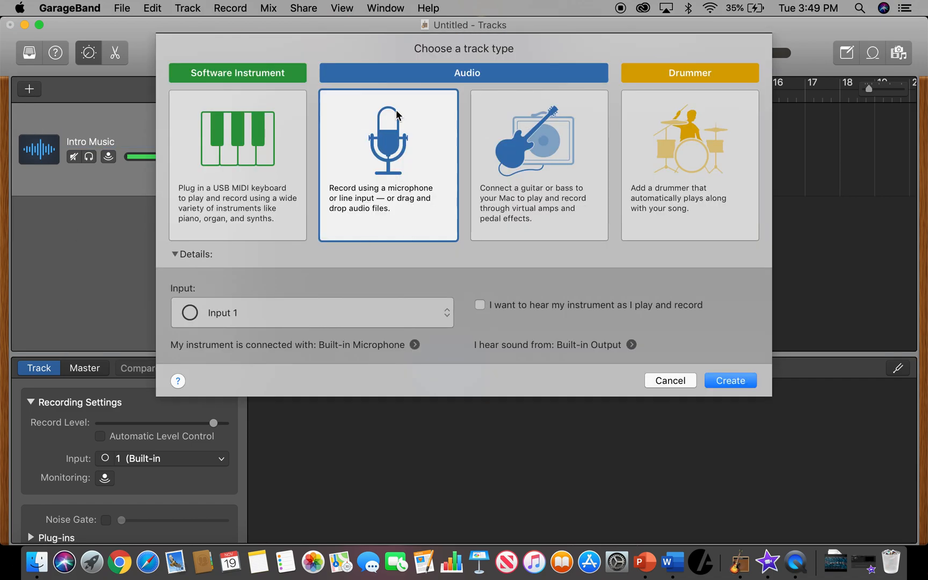
pyautogui.doubleClick(399, 127)
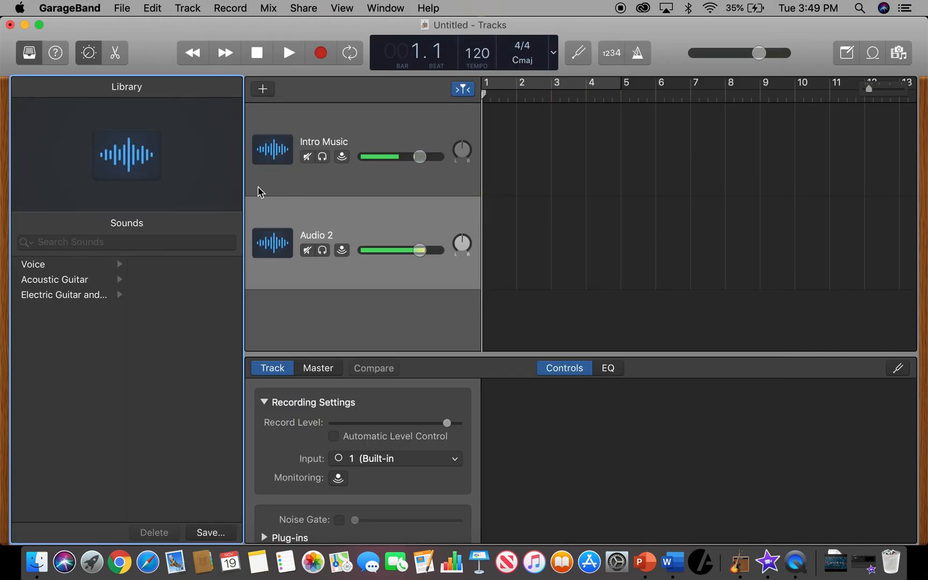
pyautogui.doubleClick(312, 236)
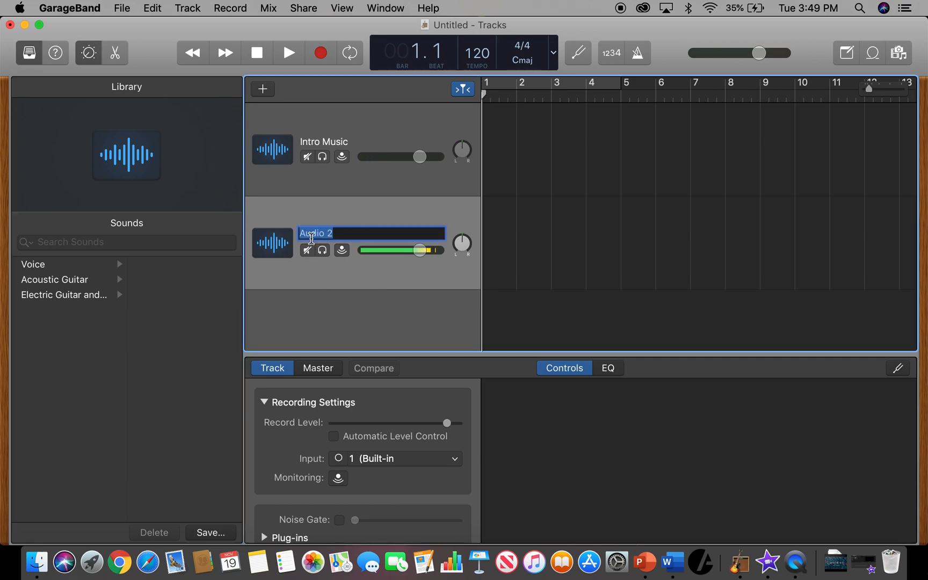
pyautogui.write('Narraction')
pyautogui.press('BackSpace')
pyautogui.press('BackSpace')
pyautogui.press('BackSpace')
pyautogui.press('BackSpace')
pyautogui.press('BackSpace')
pyautogui.press('BackSpace')
pyautogui.write('tion')
pyautogui.press('Return')
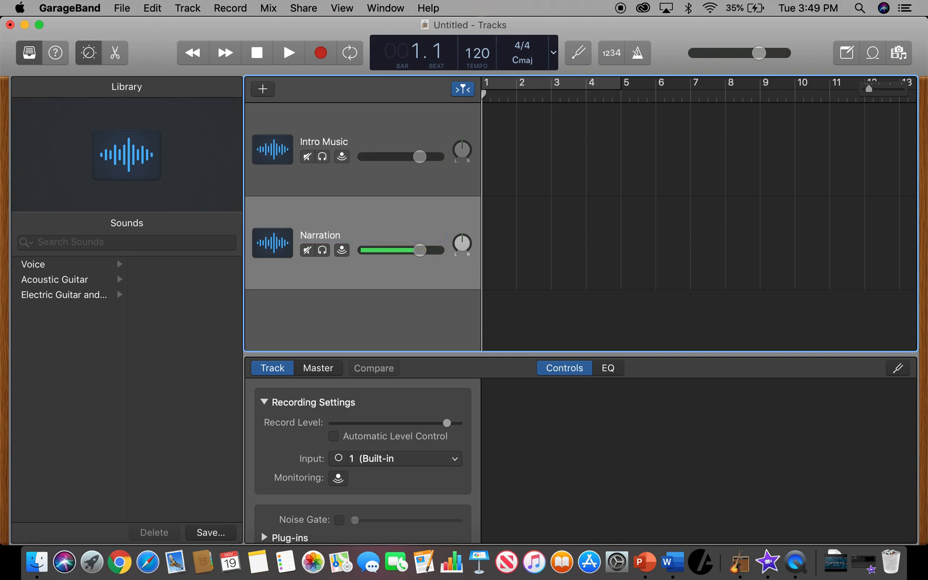
# Add a third microphone audio track and name it Nats & SOTS
pyautogui.click(270, 92)
pyautogui.doubleClick(364, 171)
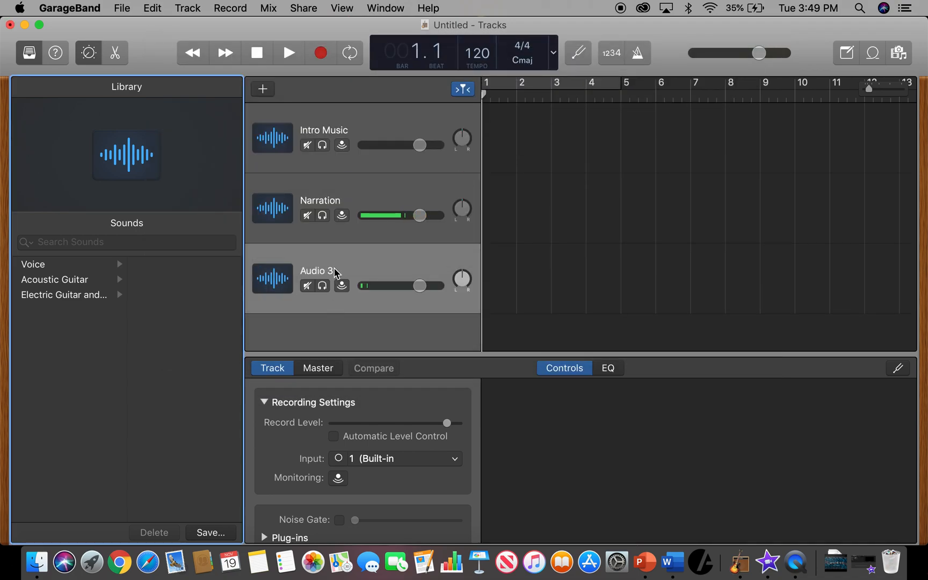
pyautogui.doubleClick(335, 273)
pyautogui.write('Nats & Sots')
pyautogui.press('BackSpace')
pyautogui.press('BackSpace')
pyautogui.press('BackSpace')
pyautogui.write('OTS')
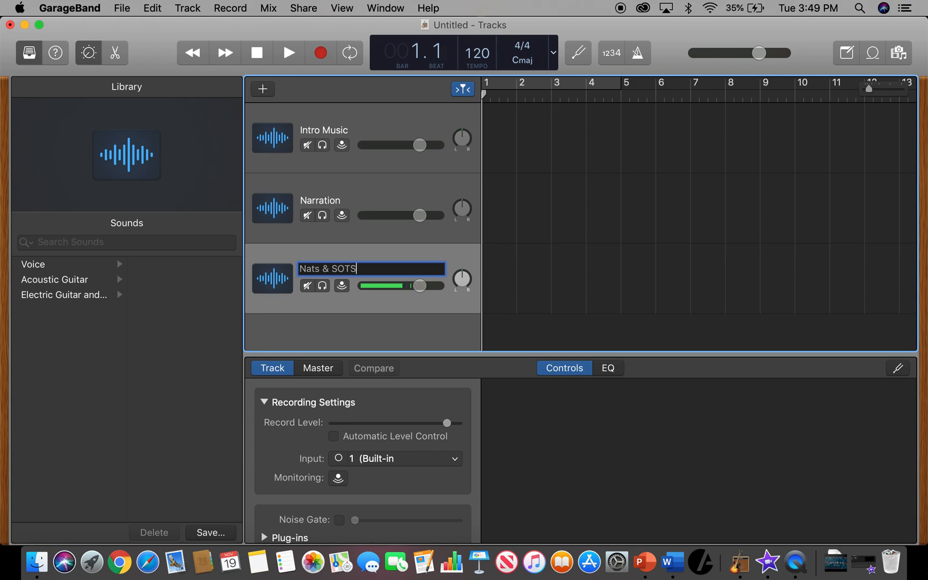
pyautogui.press('Return')
# Add a fourth microphone audio track named End Music and hide the Library
pyautogui.click(263, 88)
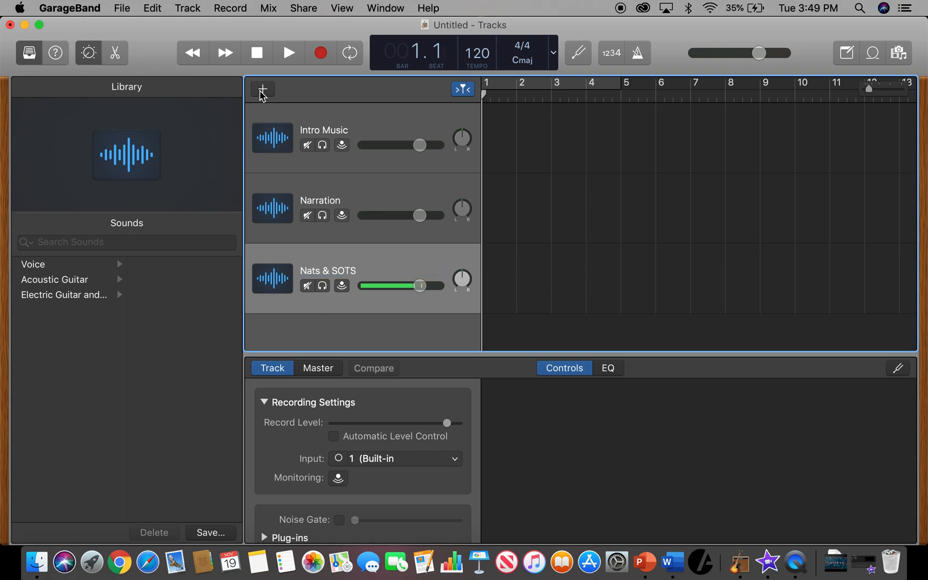
pyautogui.click(365, 117)
pyautogui.press('Return')
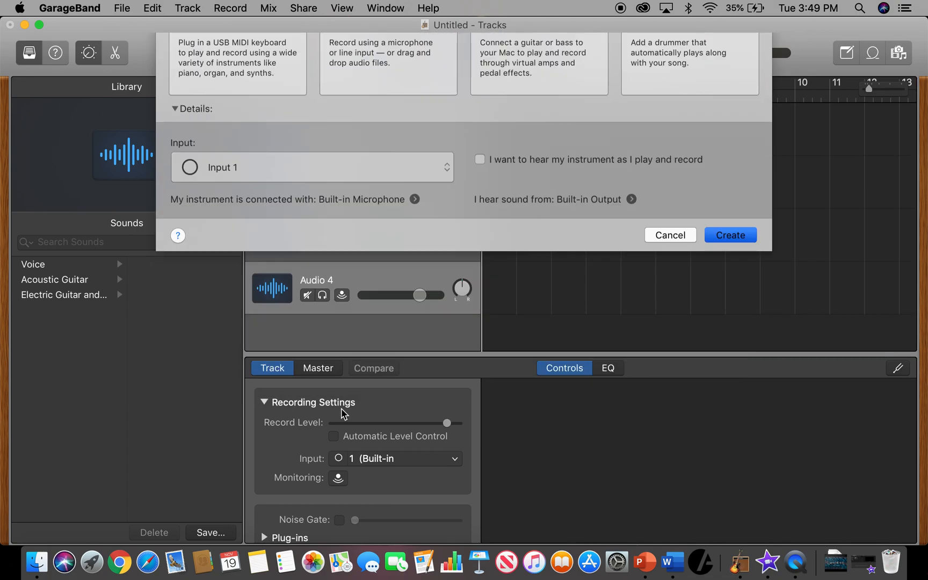
pyautogui.doubleClick(322, 281)
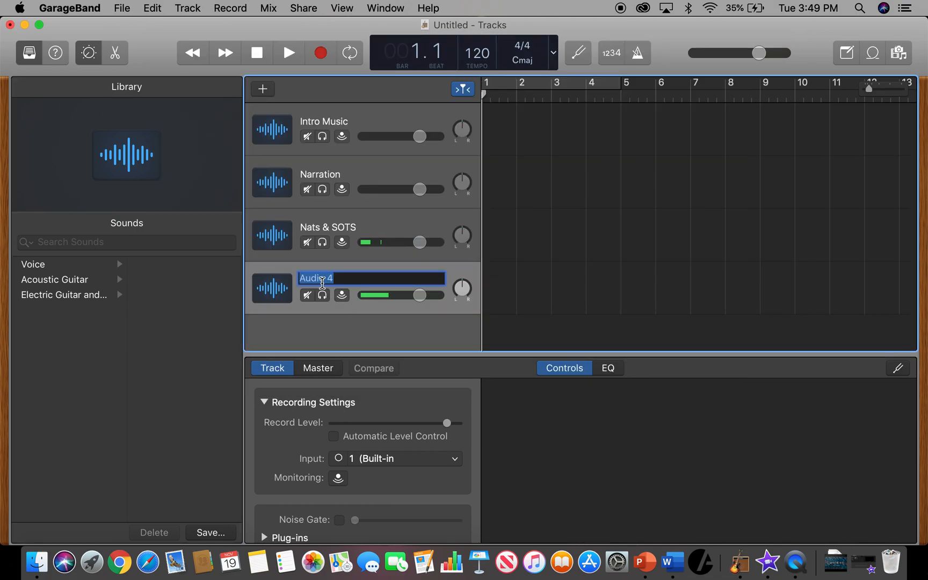
pyautogui.write('Tag ')
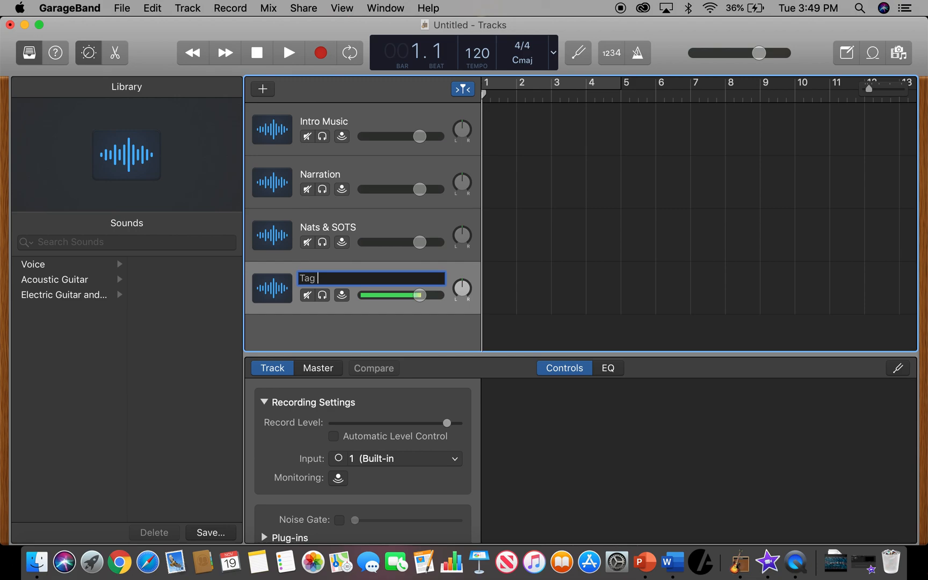
pyautogui.write('Music')
pyautogui.doubleClick(320, 280)
pyautogui.write('End')
pyautogui.press('Return')
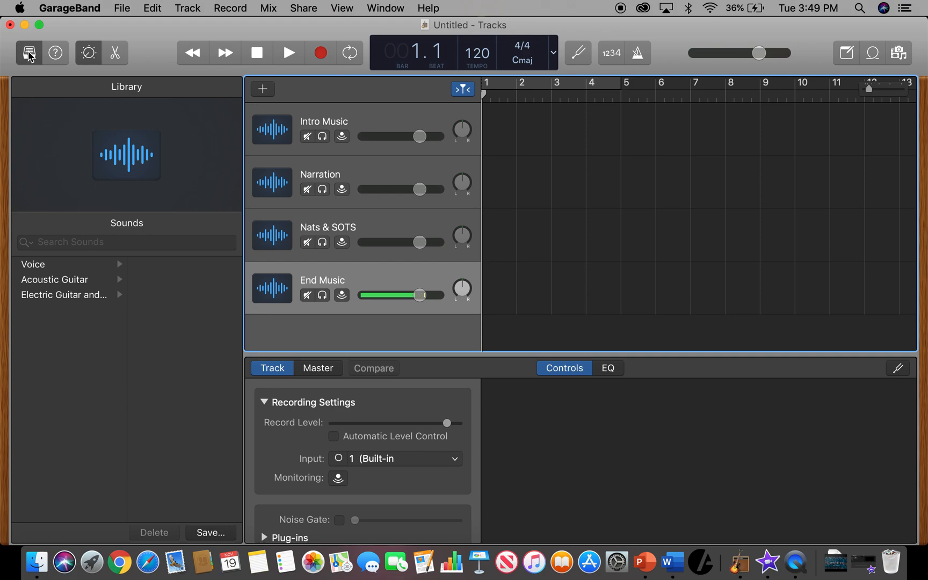
pyautogui.click(30, 54)
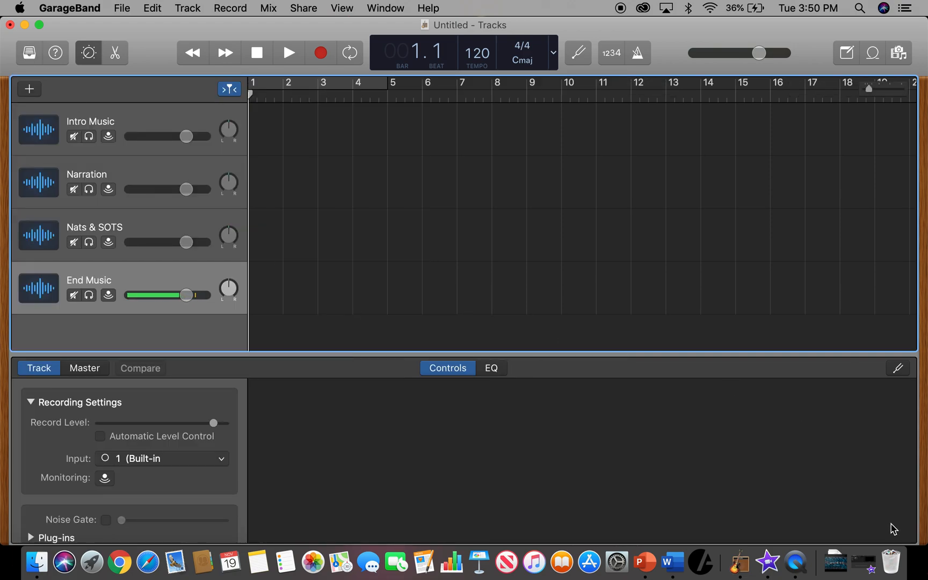
# Shrink the project window to uncover the desktop and open the podcast test folder beside it
pyautogui.moveTo(917, 544); pyautogui.dragTo(652, 521)
pyautogui.click(789, 381)
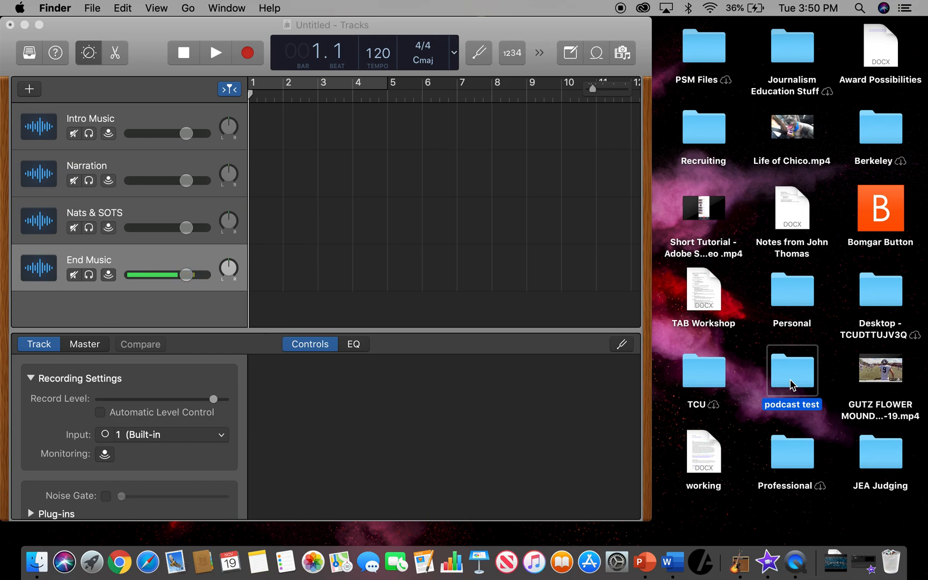
pyautogui.doubleClick(790, 381)
pyautogui.moveTo(599, 235); pyautogui.dragTo(698, 164)
# Import the construction sound WAV file from the podcast test folder at the start of the Nats & SOTS track
pyautogui.click(752, 200)
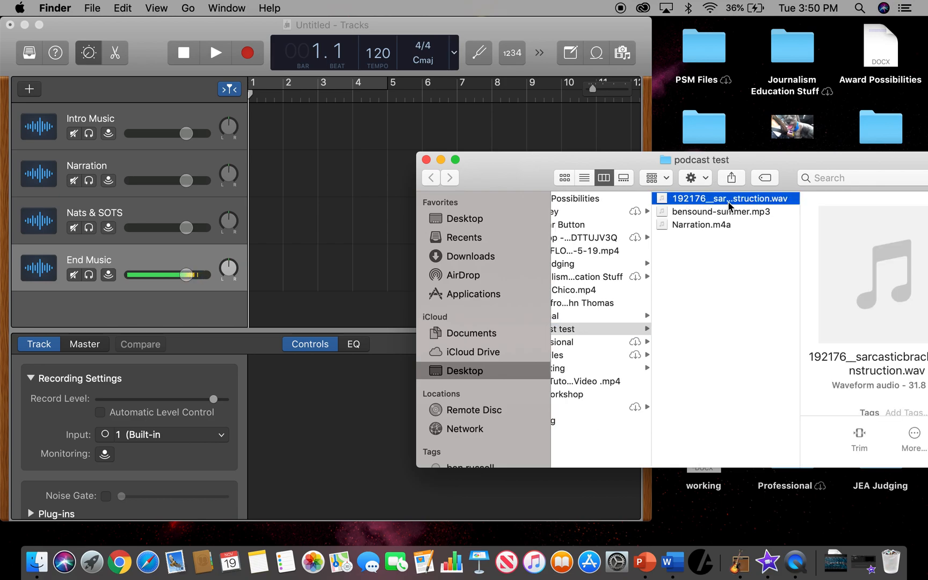
pyautogui.moveTo(743, 203); pyautogui.dragTo(238, 223)
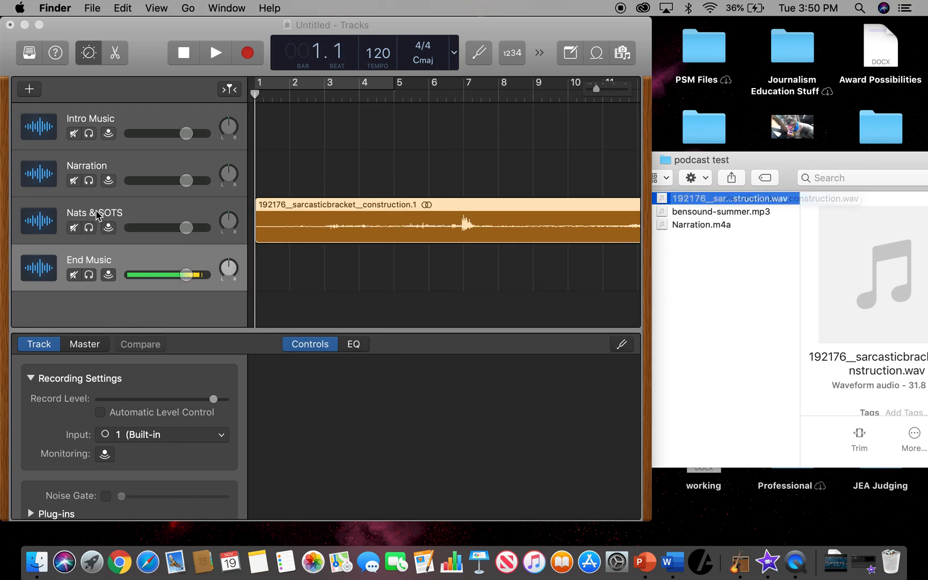
# Import bensound-summer.mp3 from the podcast test folder at the start of the Intro Music track
pyautogui.click(765, 160)
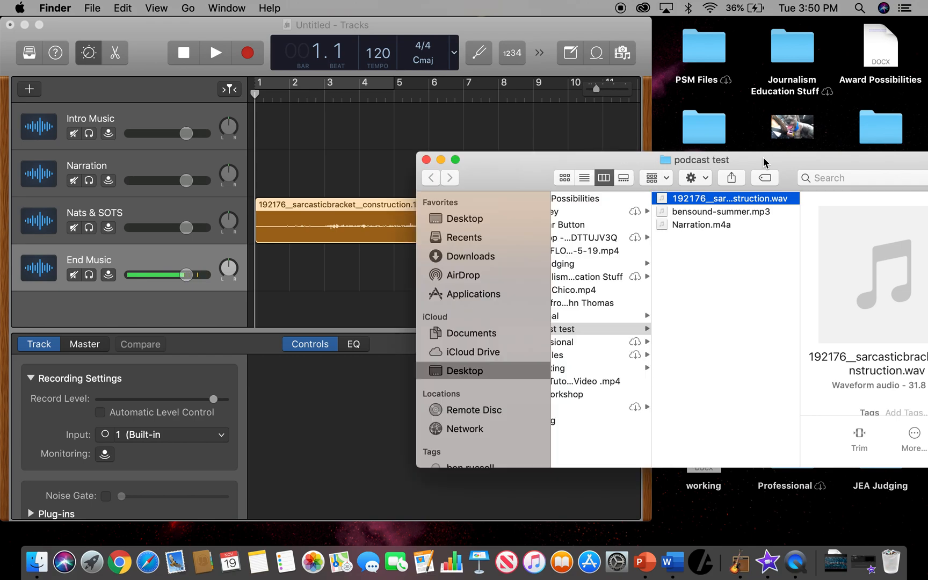
pyautogui.click(699, 212)
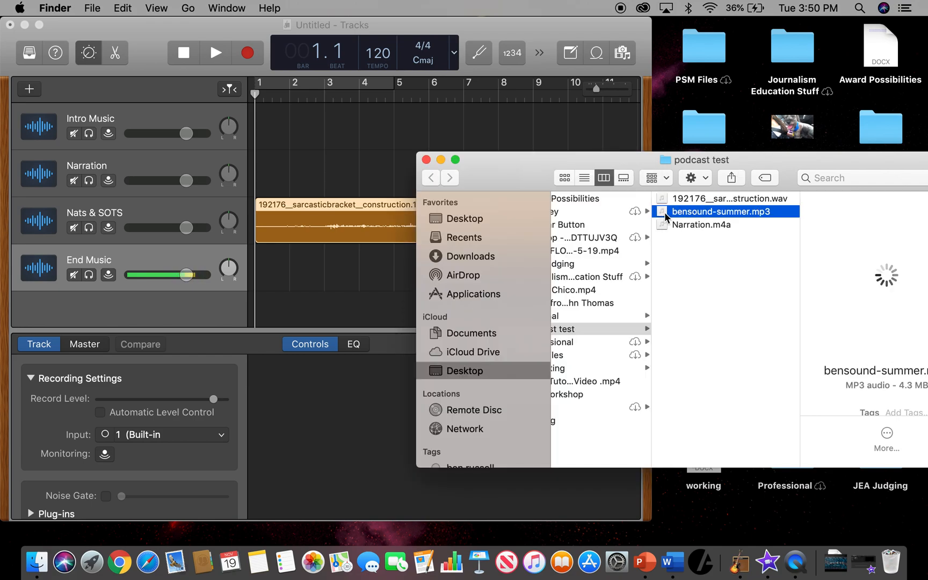
pyautogui.moveTo(689, 218); pyautogui.dragTo(248, 130)
pyautogui.click(265, 124)
# Import Narration.m4a from the podcast test folder at the start of the Narration track
pyautogui.click(673, 240)
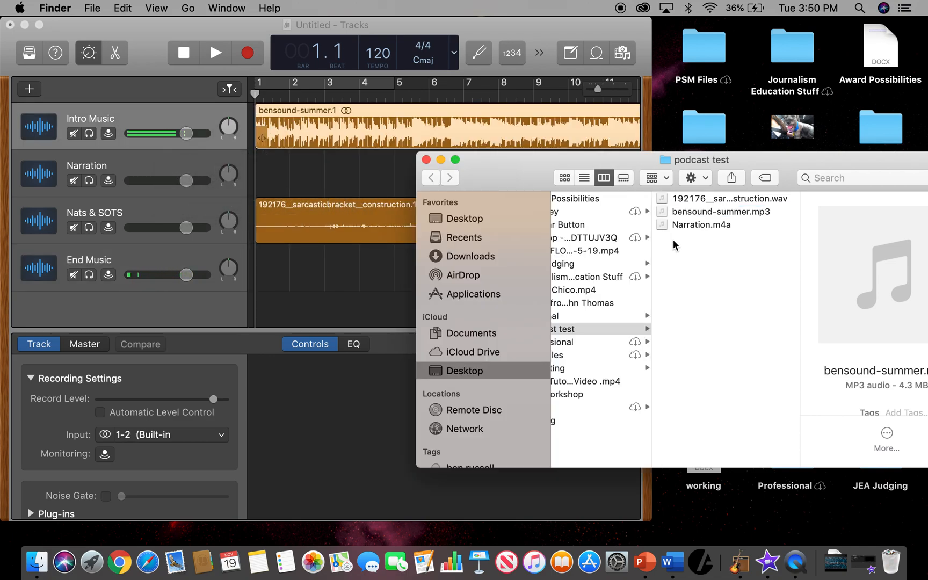
pyautogui.click(698, 225)
pyautogui.moveTo(695, 222); pyautogui.dragTo(250, 177)
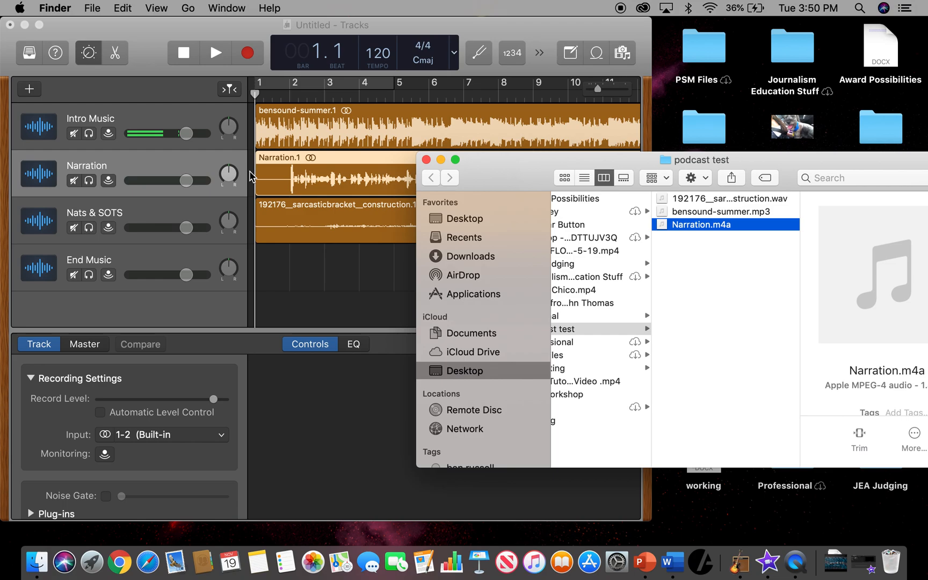
# Close the podcast test folder window and expand the project window to full screen
pyautogui.click(425, 159)
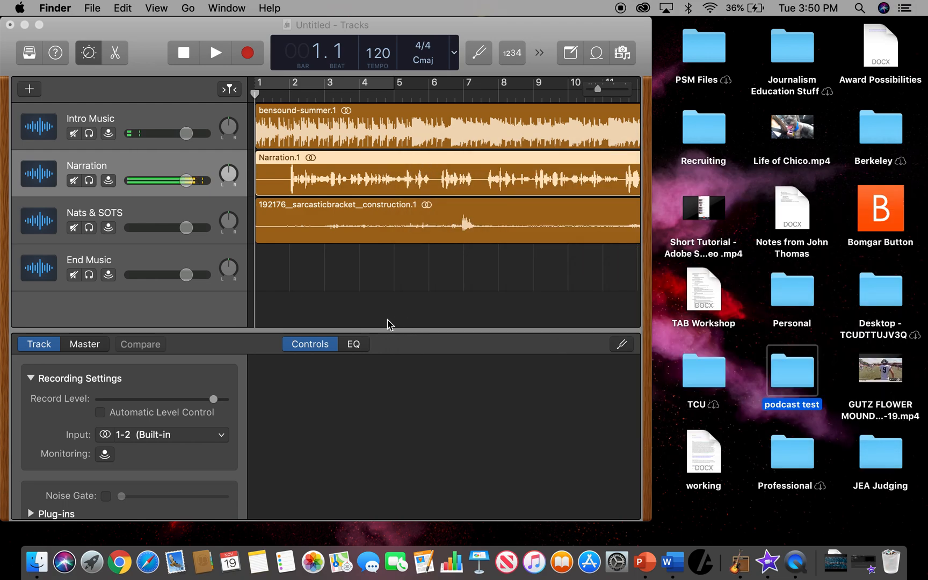
pyautogui.click(42, 28)
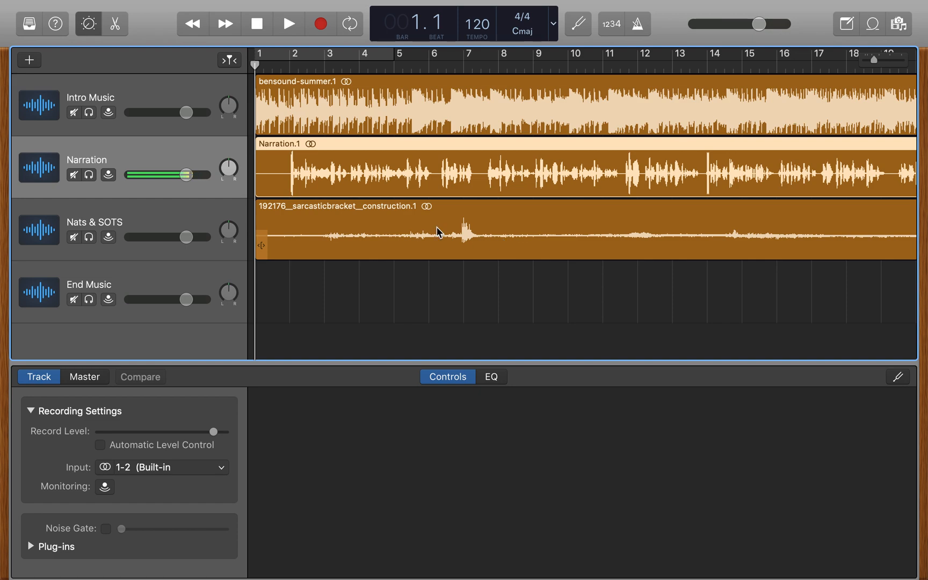
# Mute and unmute the Intro Music track, and switch its solo on and off
pyautogui.click(74, 113)
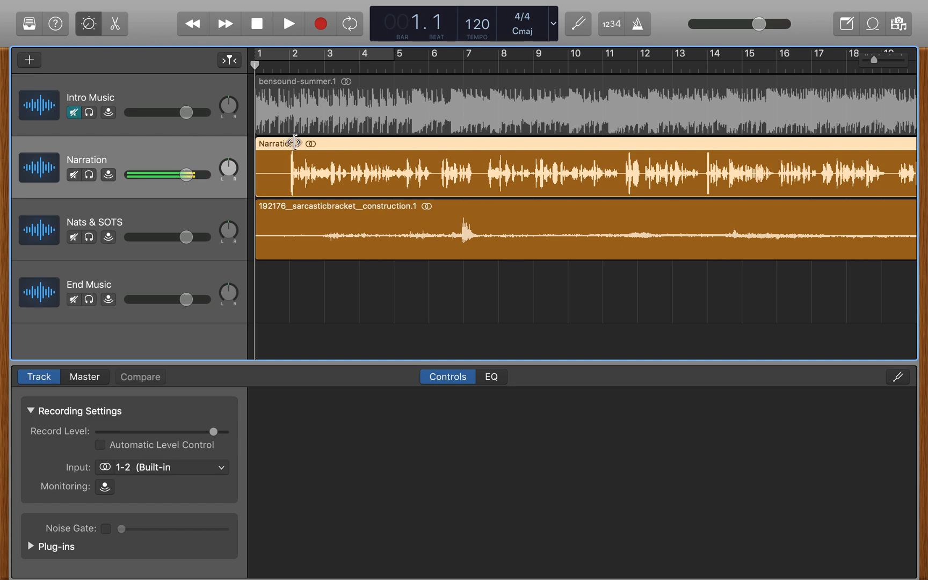
pyautogui.click(75, 113)
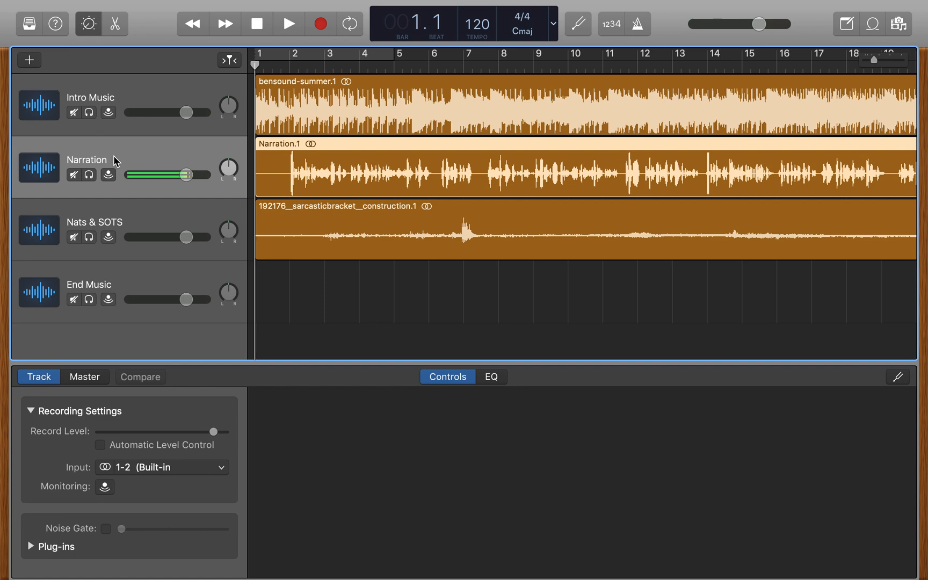
pyautogui.click(90, 114)
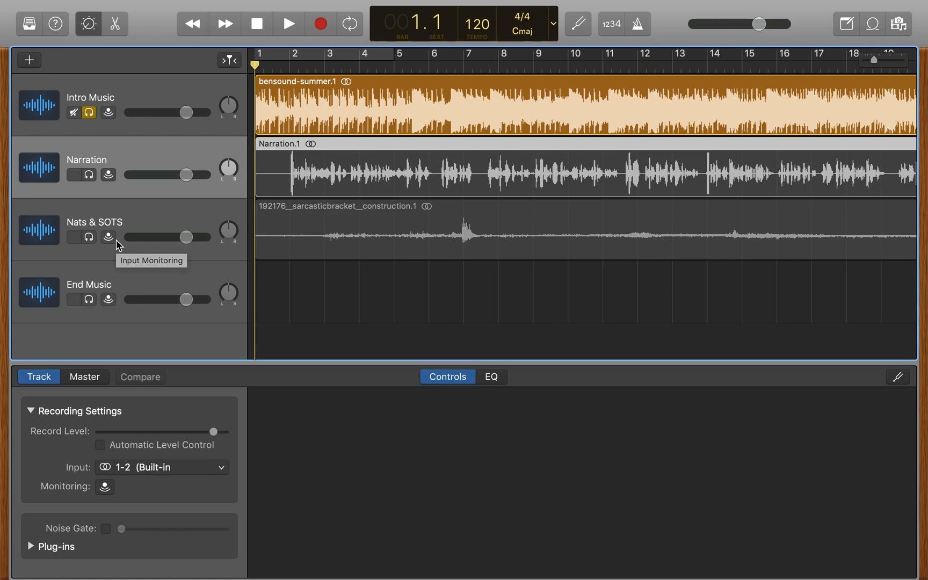
pyautogui.click(89, 113)
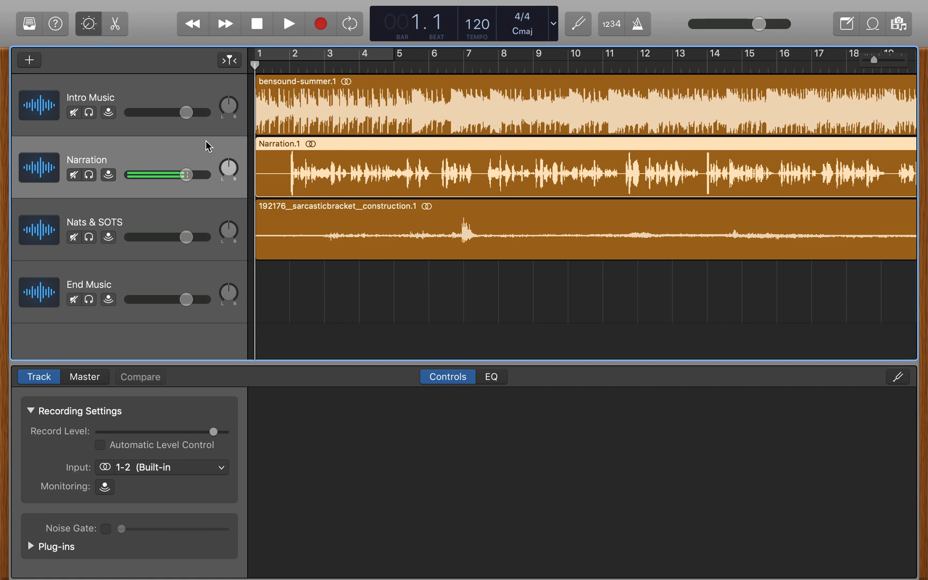
# Solo the Narration track, play it until just before the speech begins, and split the region at bar 1 beat 4
pyautogui.click(91, 180)
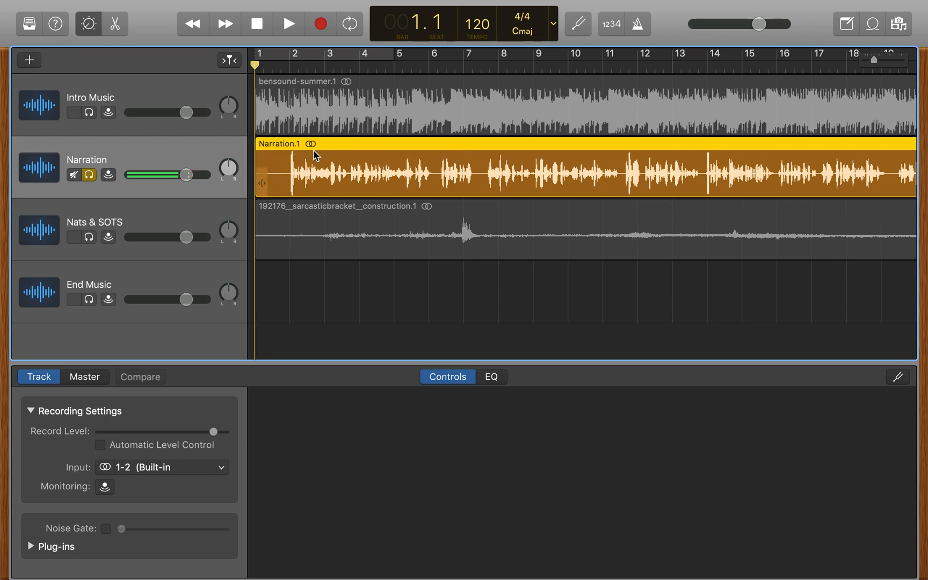
pyautogui.press('space')
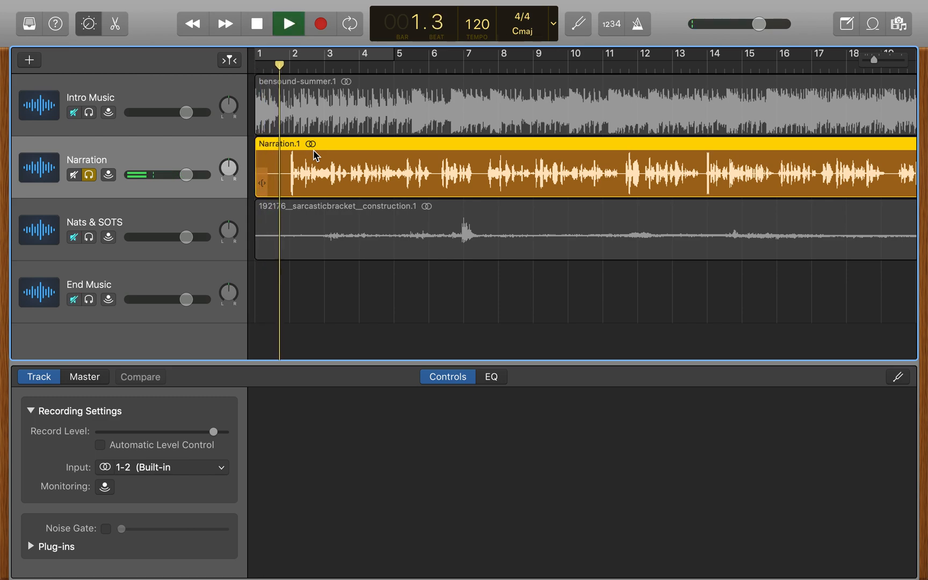
pyautogui.press('space')
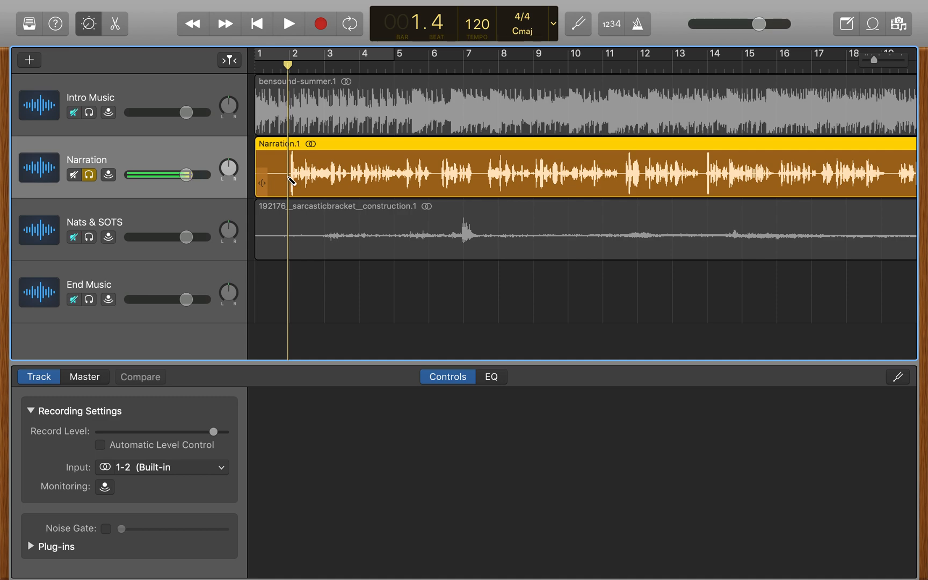
pyautogui.press('super+t')
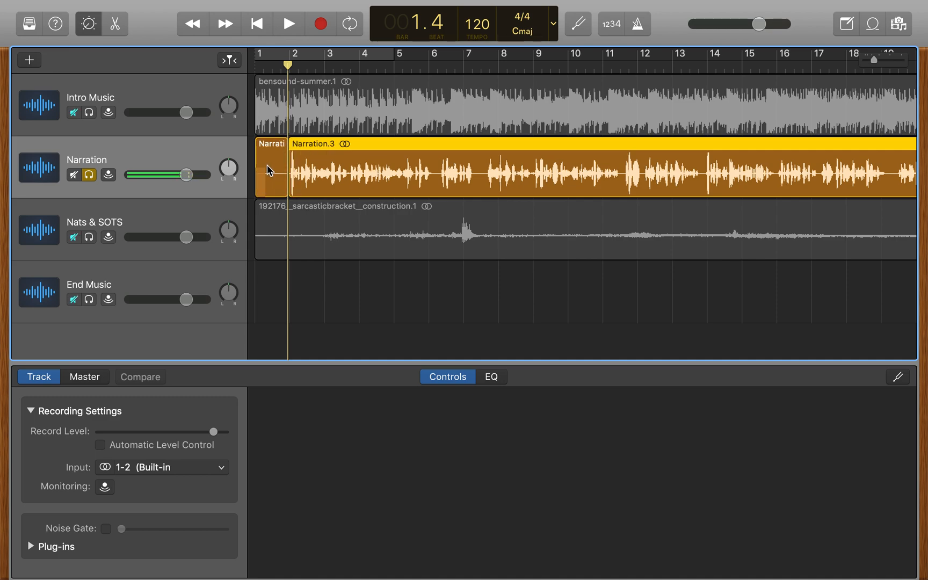
# Move the playhead to bar 2 beat 1 and delete the short silent narration piece before the cut
pyautogui.click(267, 167)
pyautogui.click(311, 167)
pyautogui.click(271, 168)
pyautogui.click(318, 172)
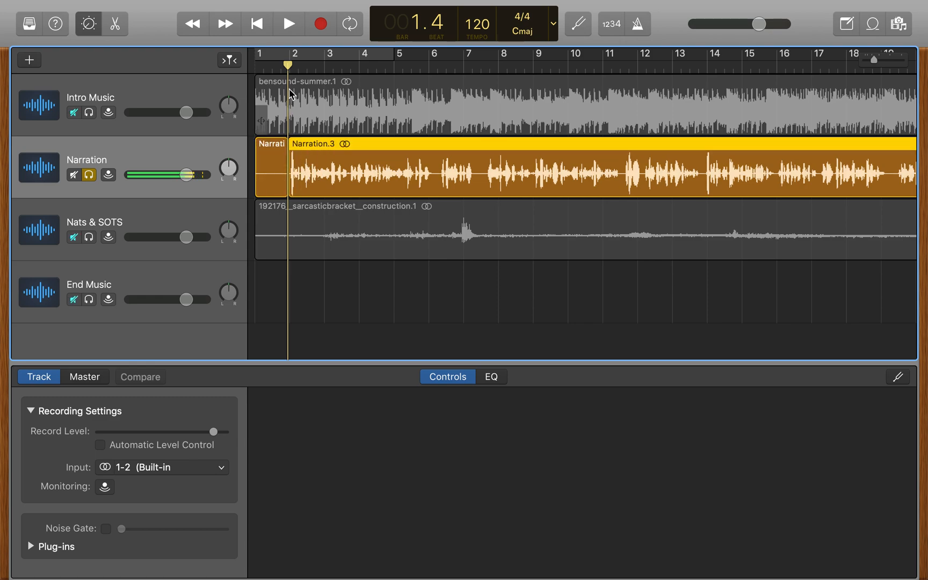
pyautogui.moveTo(288, 65)
pyautogui.mouseDown()
pyautogui.moveTo(323, 65)
pyautogui.moveTo(289, 69)
pyautogui.mouseUp()
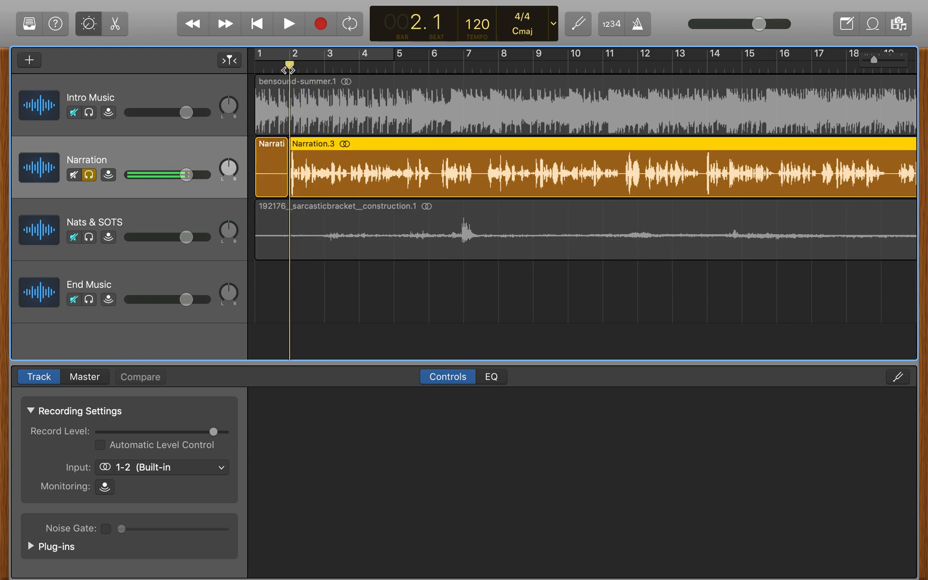
pyautogui.click(266, 162)
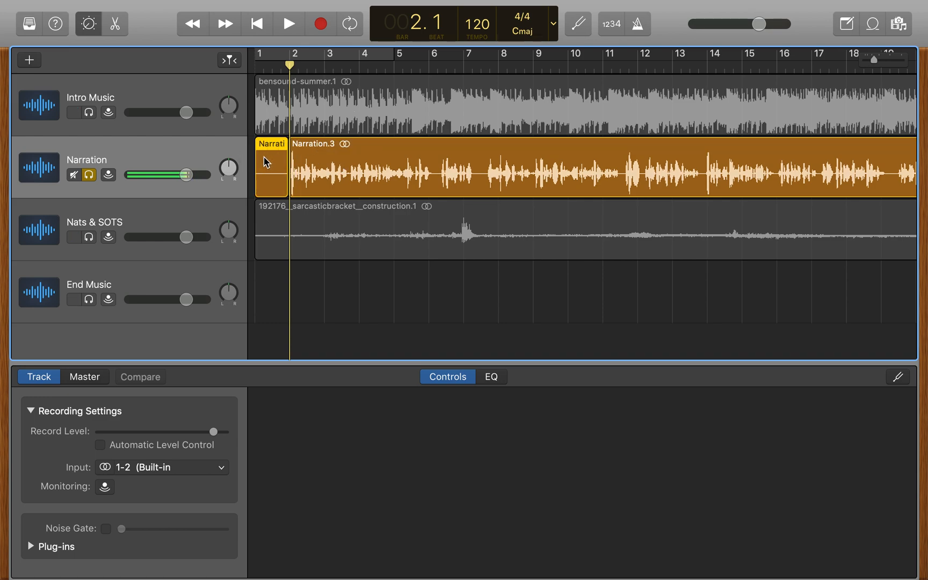
pyautogui.press('Delete')
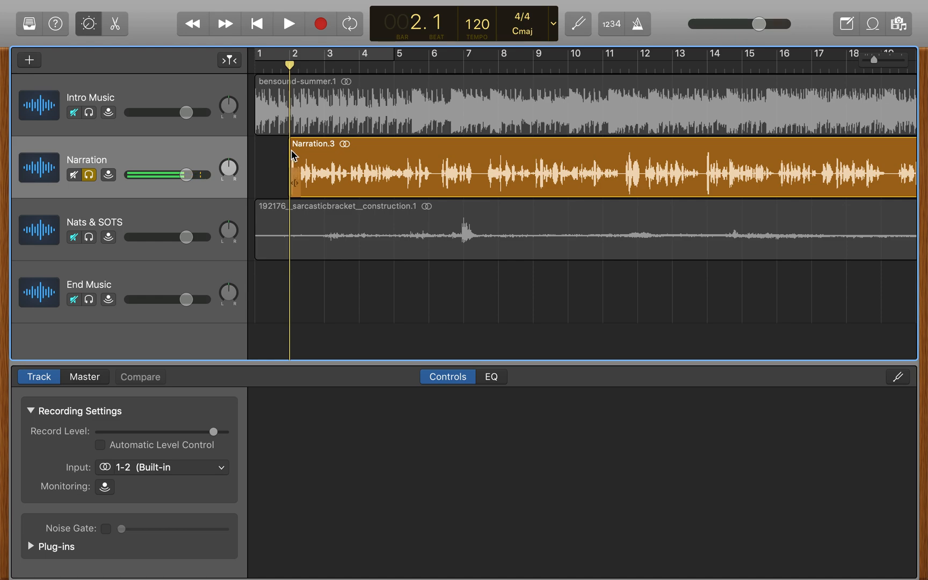
# Play the narration from bar 2 beat 1 to bar 8 beat 1, listening for a long pause
pyautogui.press('space')
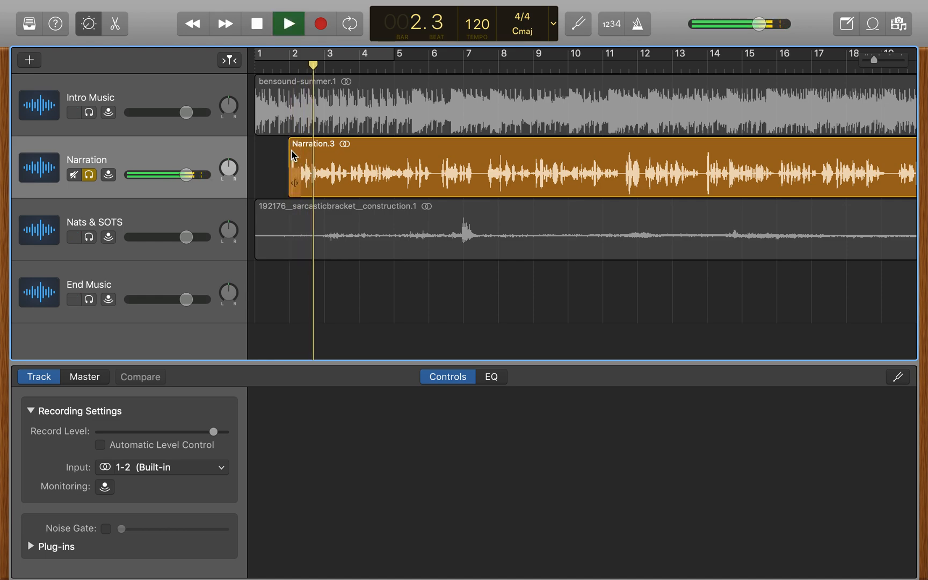
pyautogui.press('space')
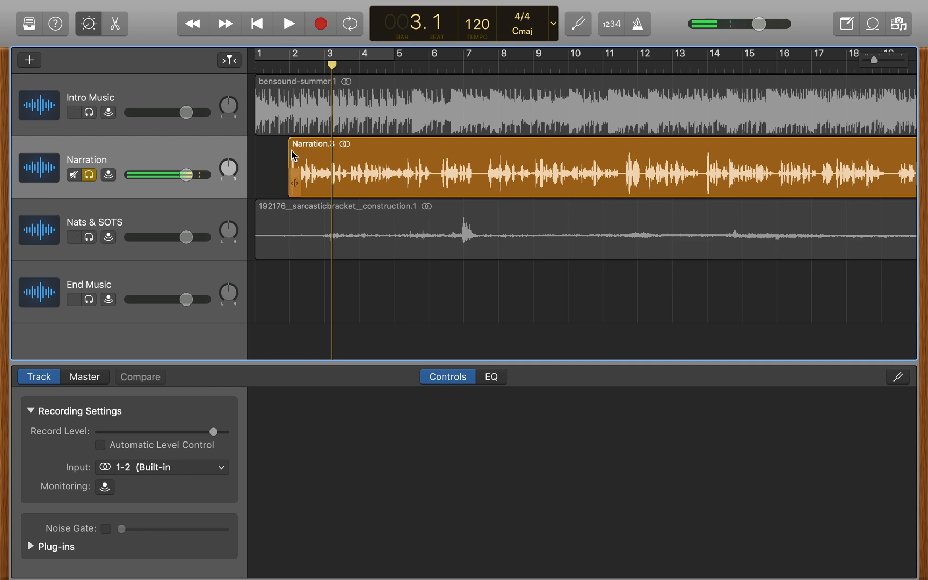
pyautogui.press('space')
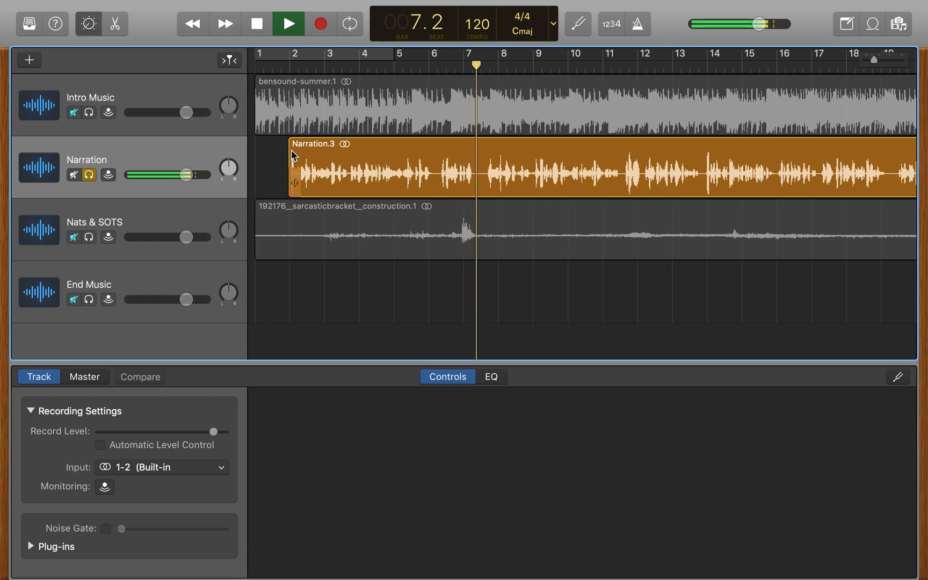
pyautogui.press('space')
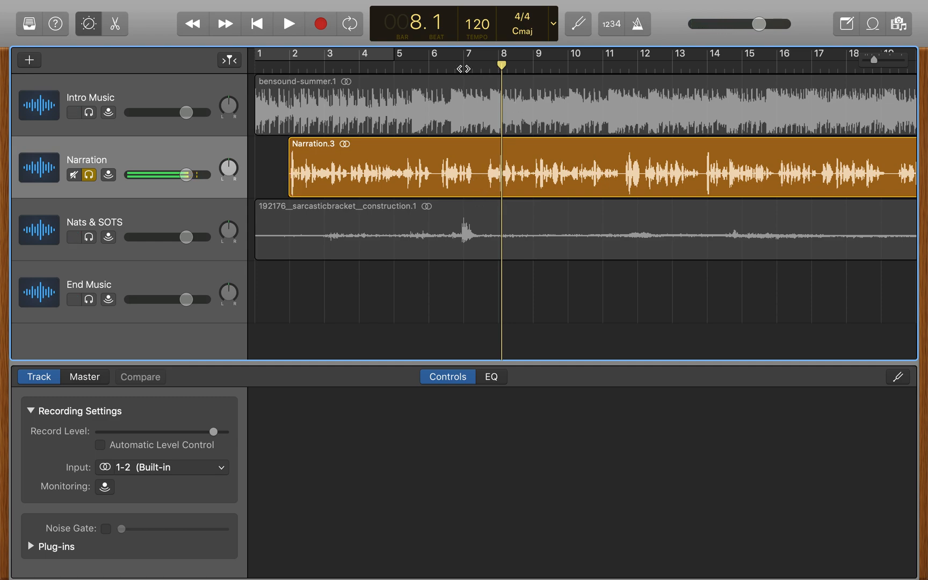
# Replay the narration from bar 6 beat 3 and split the region at bar 7 beat 2, where the pause starts
pyautogui.click(447, 67)
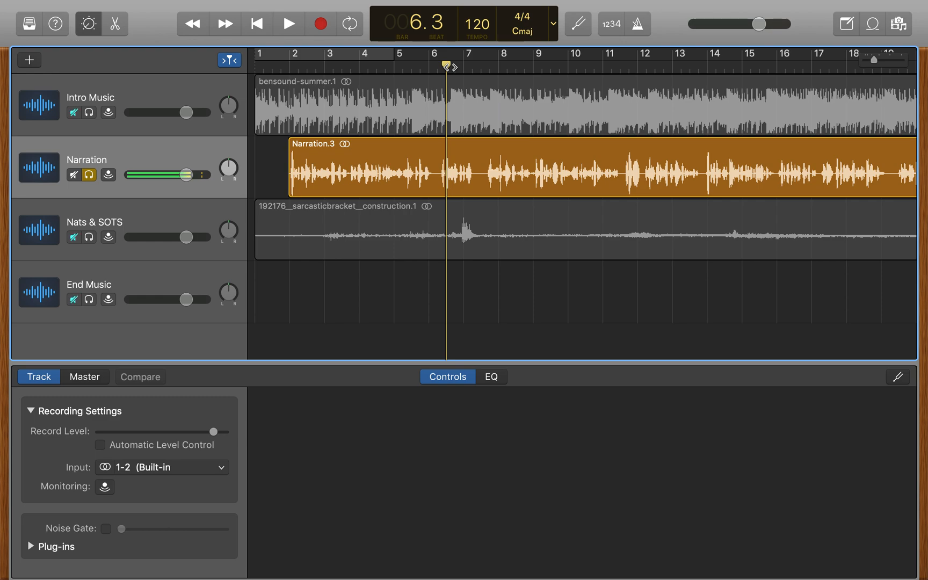
pyautogui.press('space')
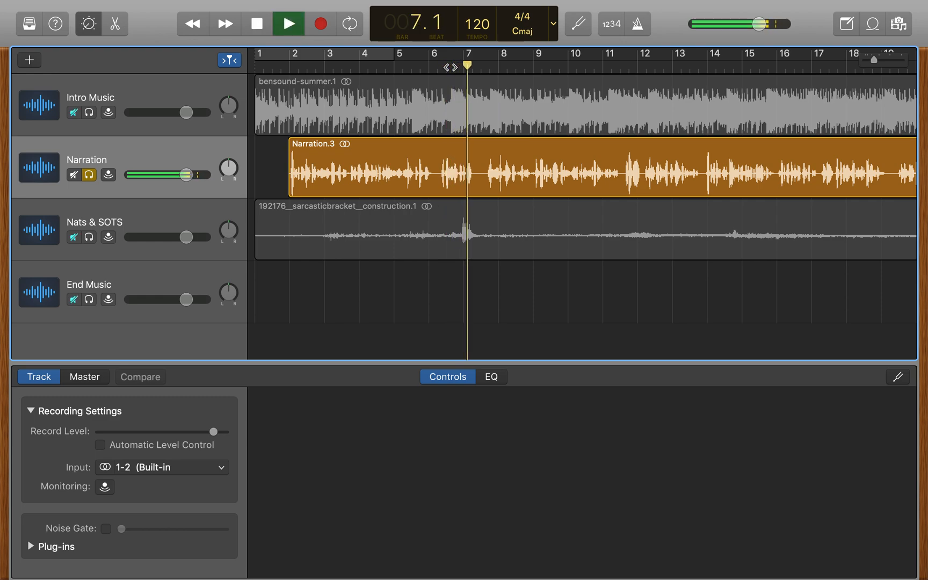
pyautogui.press('space')
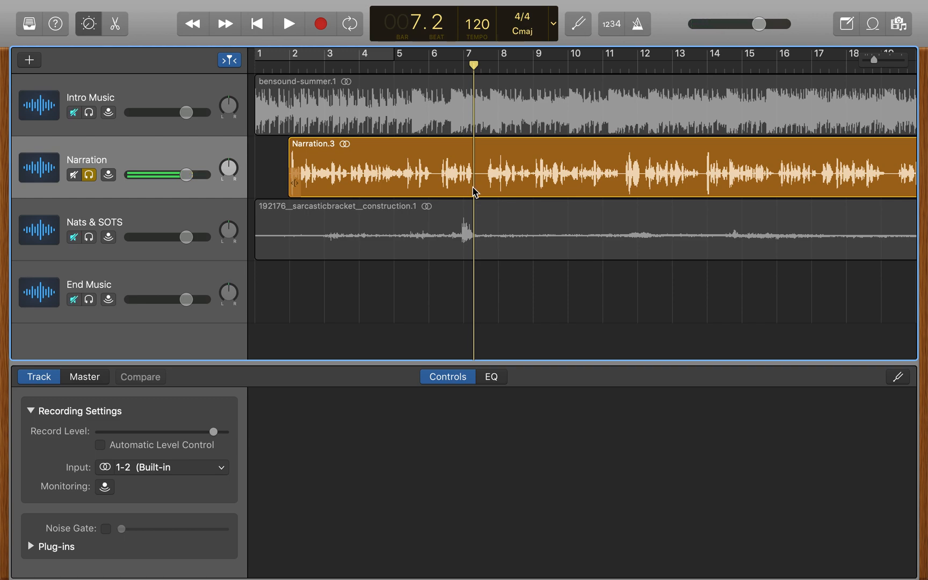
pyautogui.click(478, 183)
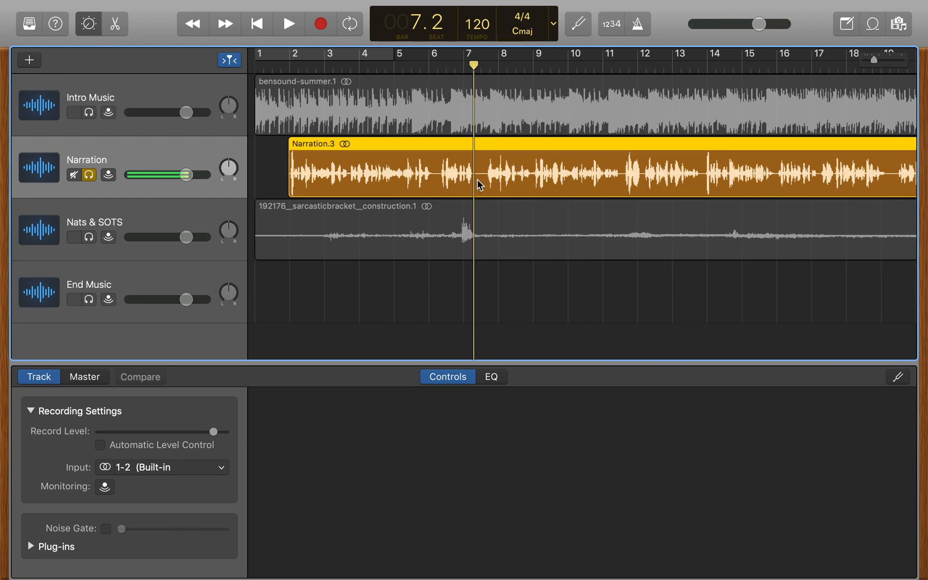
pyautogui.press('super+t')
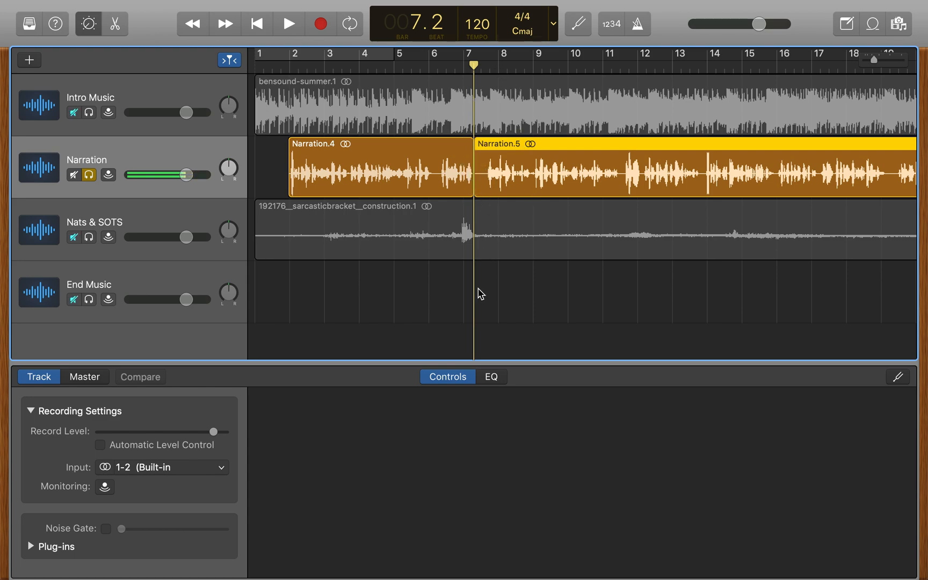
# Place the playhead at the end of the narration pause in bar 7 beat 3, just before the speech resumes
pyautogui.press('space')
pyautogui.press('space')
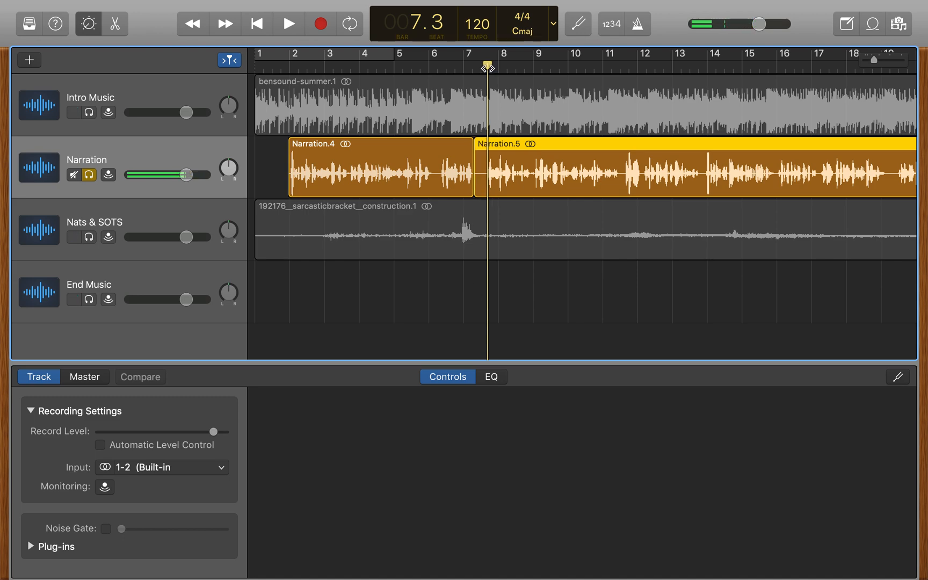
pyautogui.moveTo(484, 68); pyautogui.dragTo(480, 68)
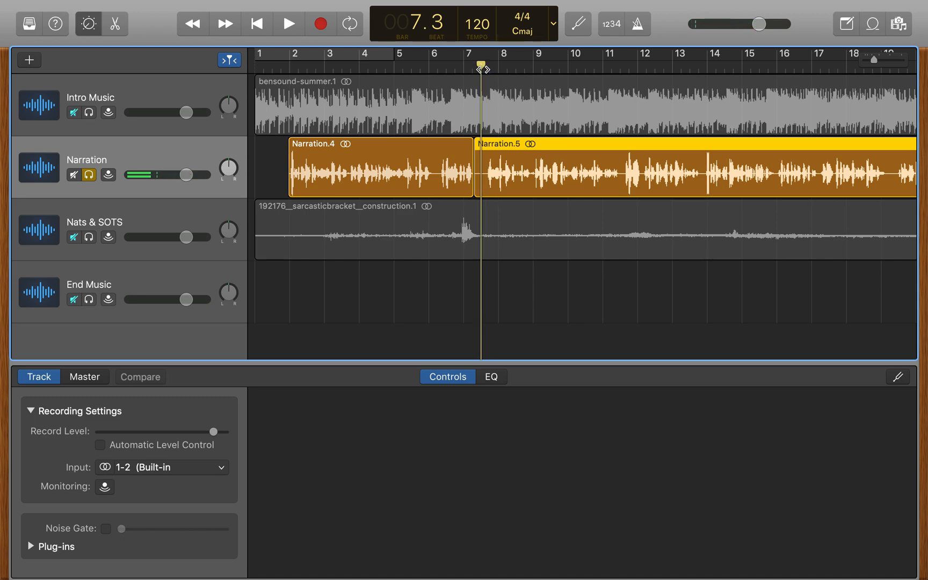
pyautogui.moveTo(873, 63); pyautogui.dragTo(875, 64)
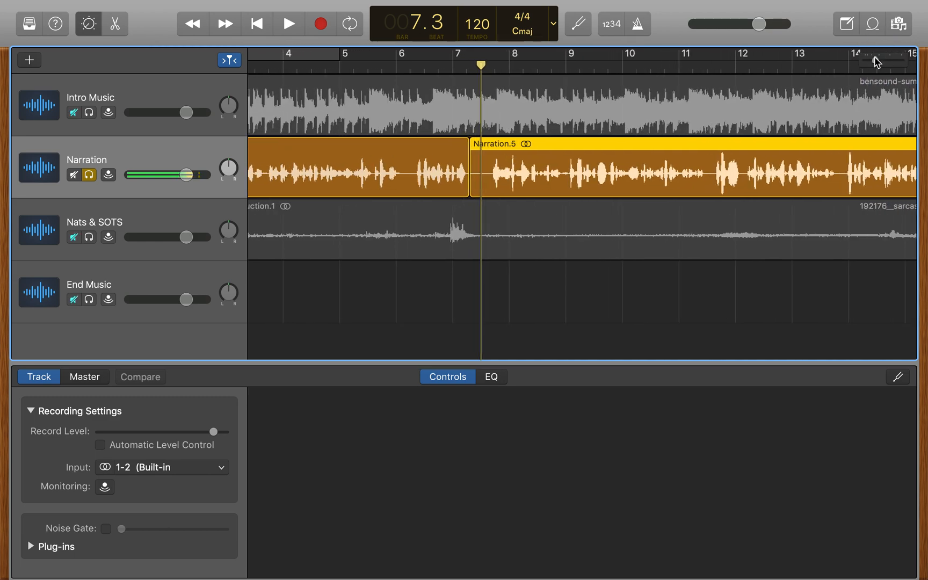
pyautogui.moveTo(875, 63); pyautogui.dragTo(877, 61)
pyautogui.moveTo(481, 64); pyautogui.dragTo(493, 66)
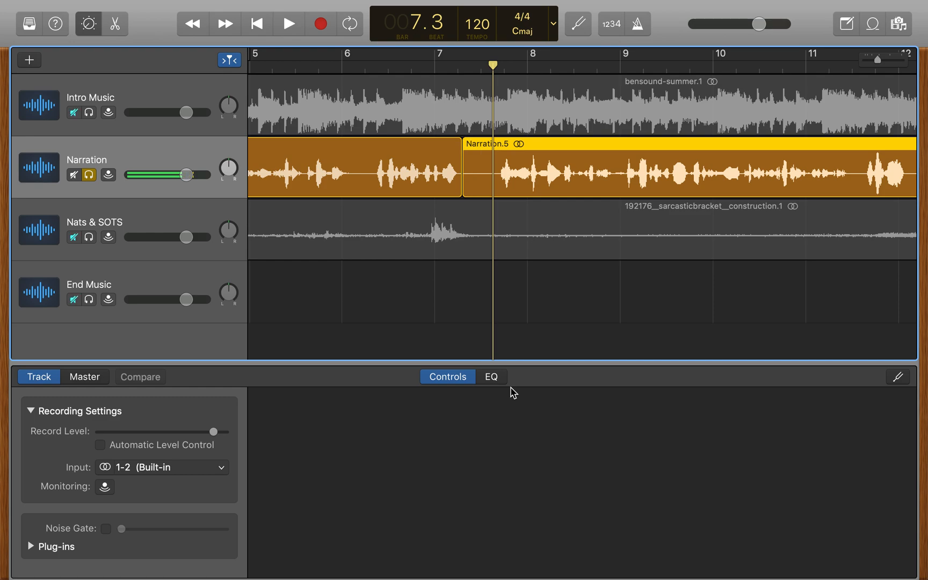
pyautogui.press('Left')
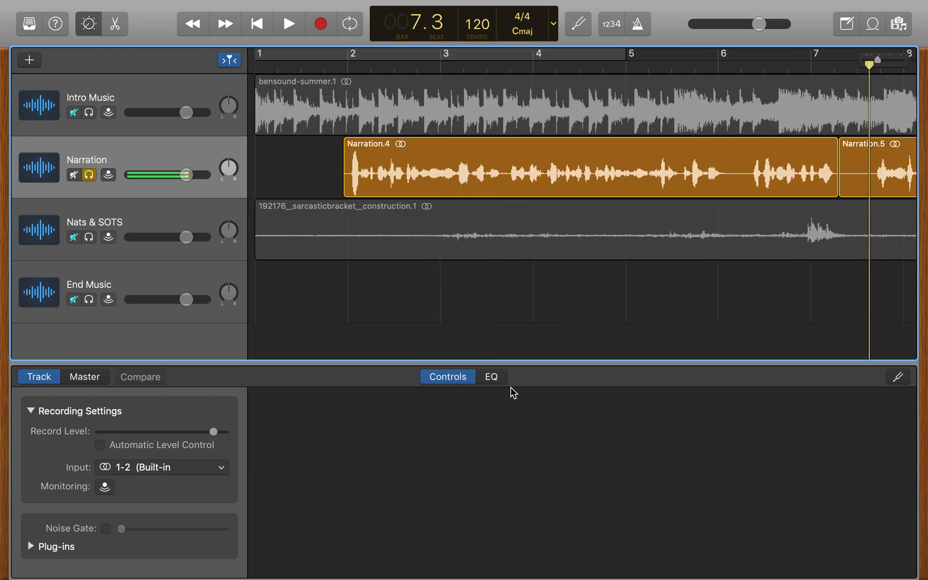
pyautogui.hscroll(5, 752, 232)
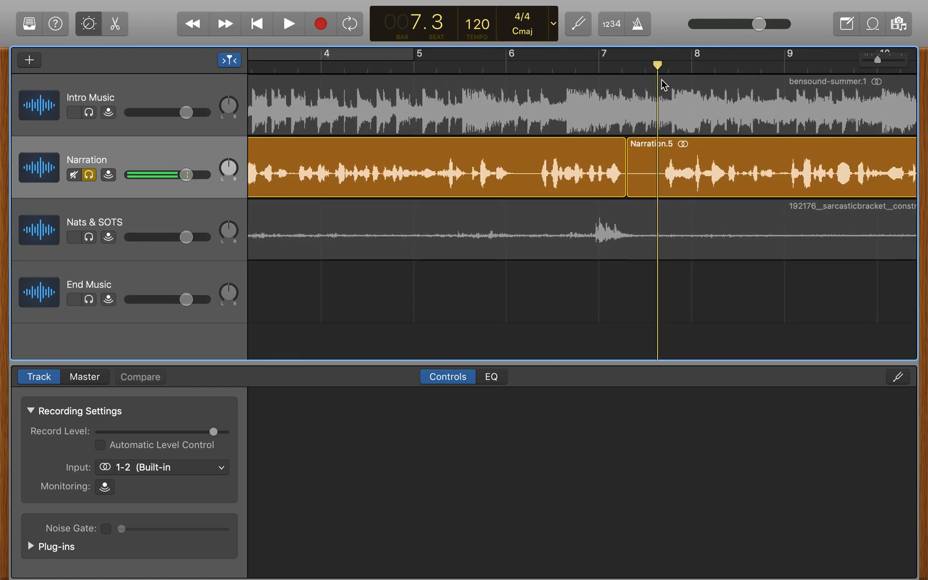
pyautogui.click(661, 70)
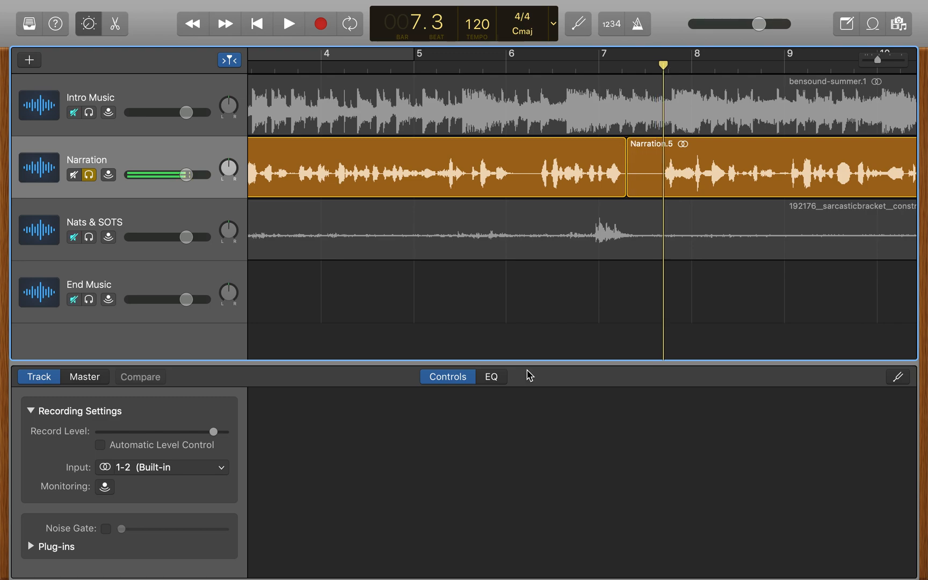
# Split the narration region at the playhead and delete the silent piece between the two cuts
pyautogui.click(659, 164)
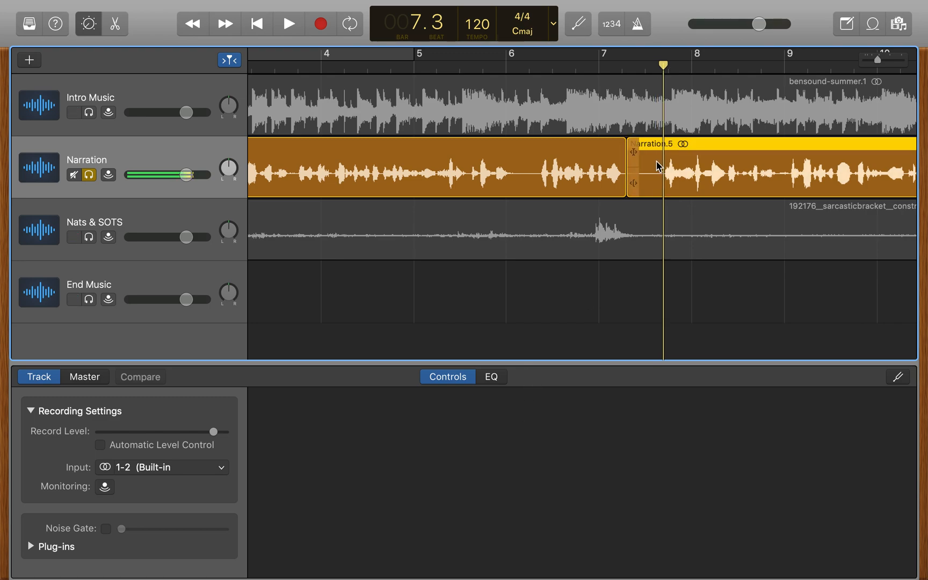
pyautogui.press('super+t')
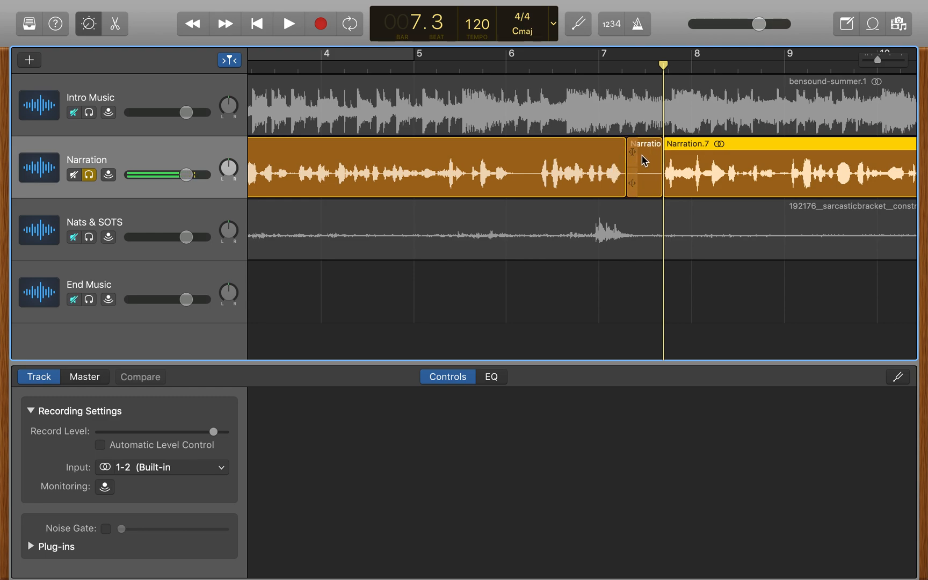
pyautogui.click(644, 155)
pyautogui.press('Delete')
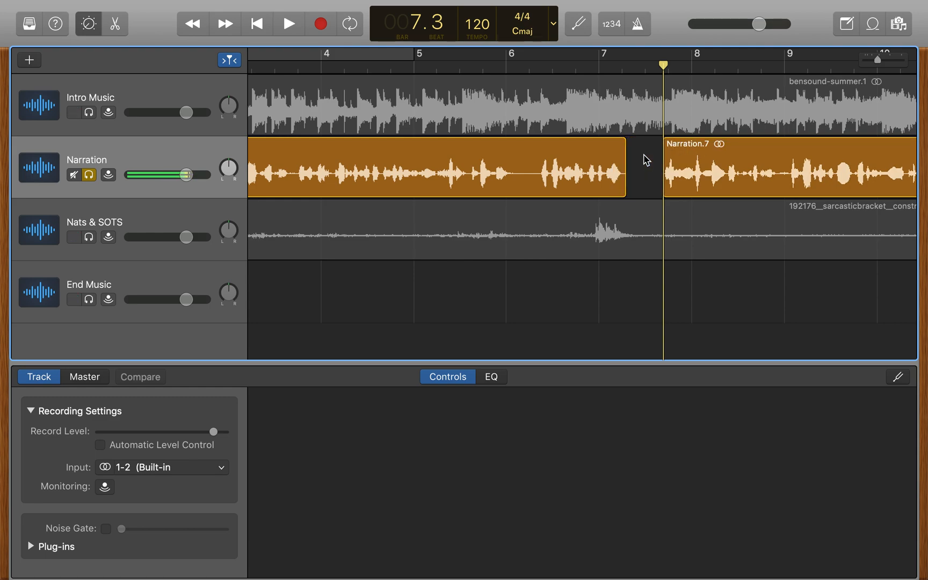
# Play the narration on to the next long pause and split the region at bar 19 beat 1, right after the speech stops
pyautogui.hscroll(5, 646, 160)
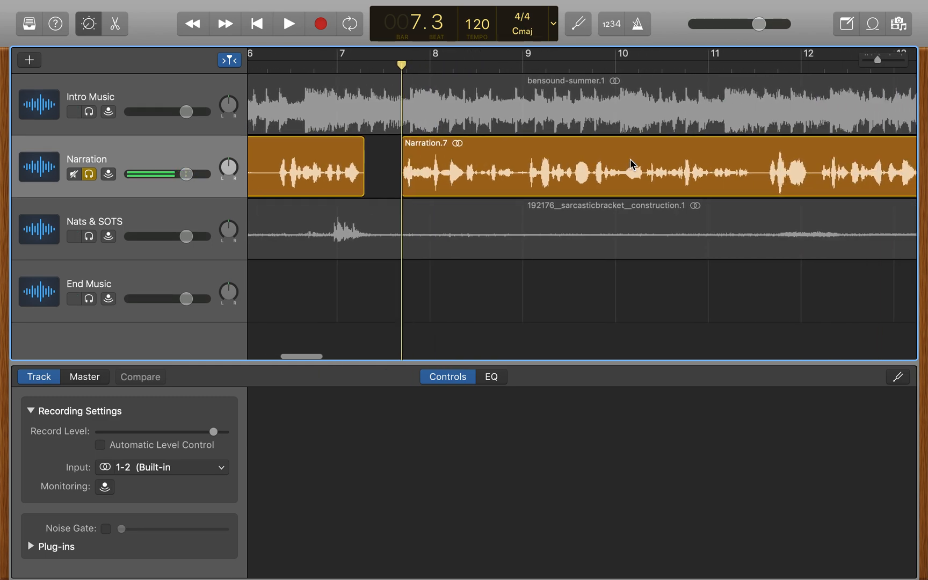
pyautogui.press('space')
pyautogui.hscroll(-3, 481, 147)
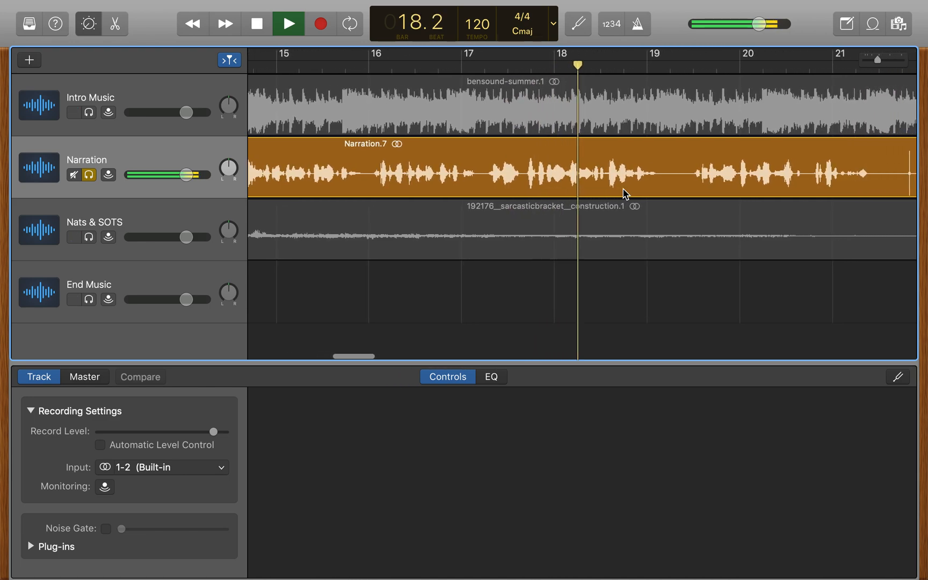
pyautogui.press('space')
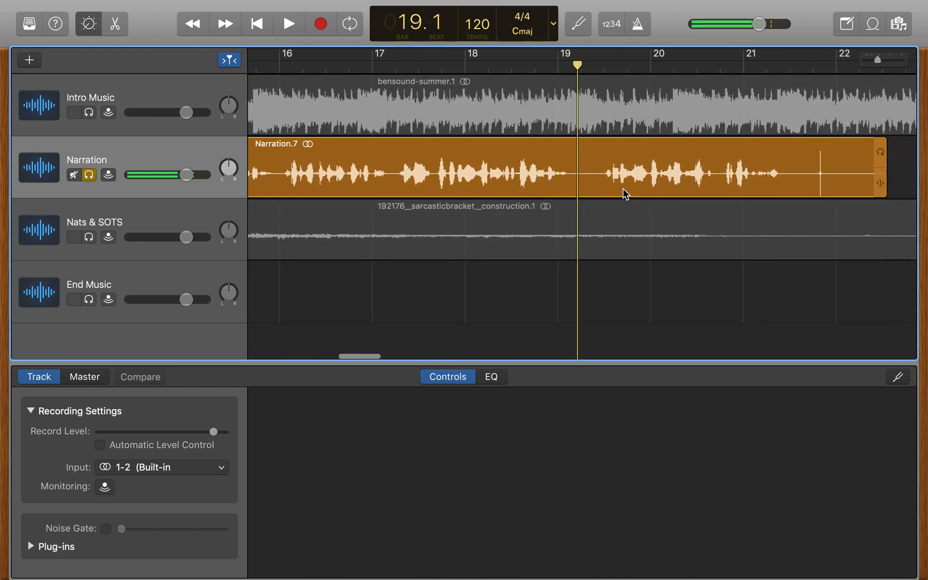
pyautogui.moveTo(577, 65); pyautogui.dragTo(569, 65)
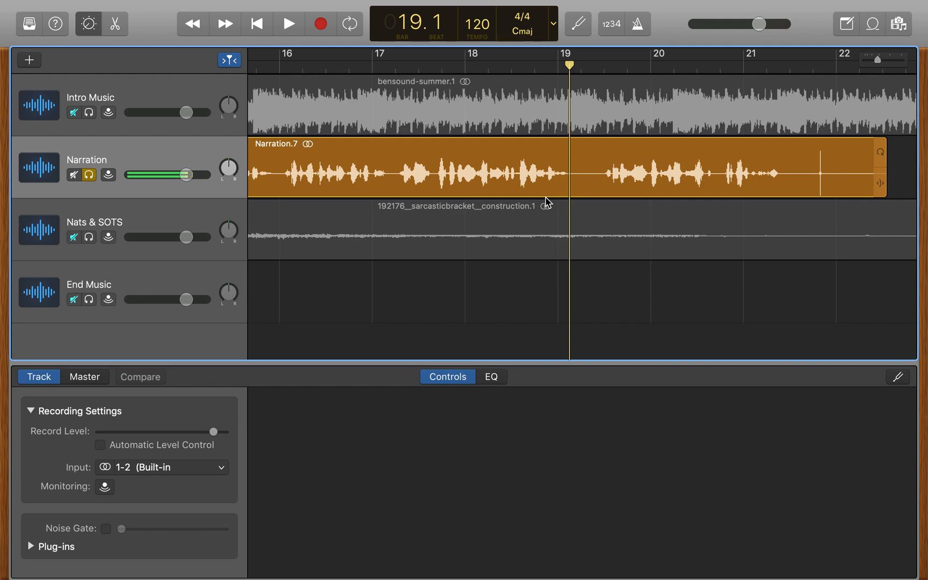
pyautogui.click(565, 195)
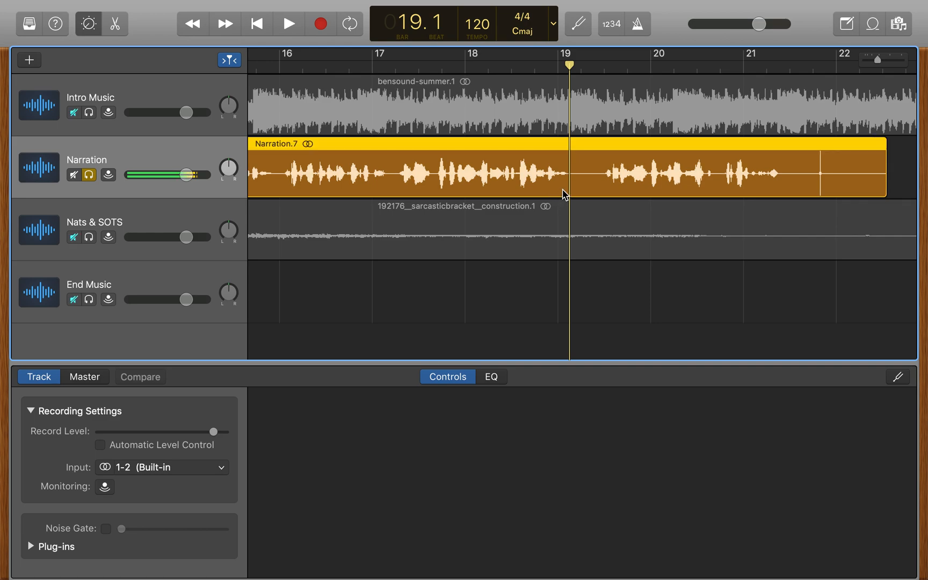
pyautogui.press('super+t')
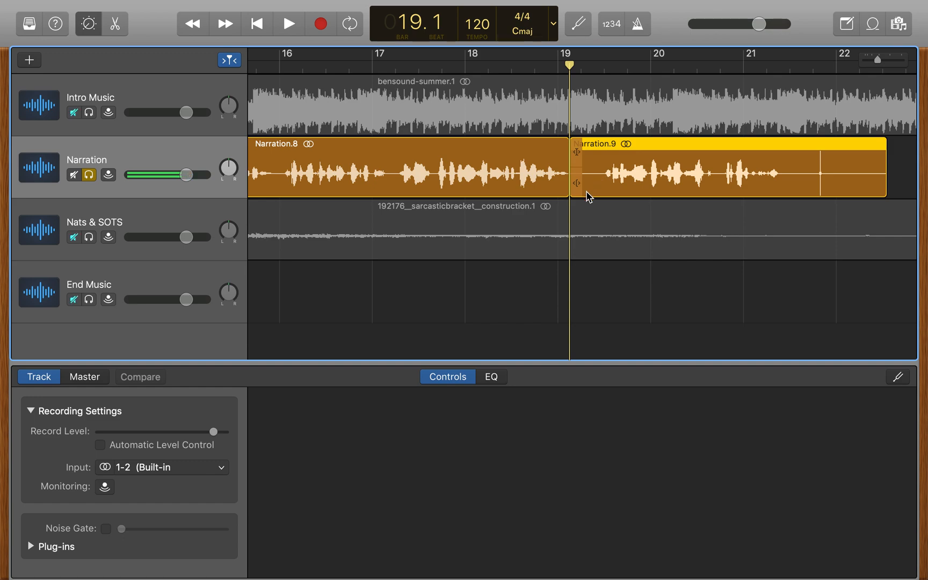
# Split the narration at bar 19 beat 3, just before the speech resumes, and delete the silent piece between the two cuts
pyautogui.moveTo(569, 70); pyautogui.dragTo(604, 72)
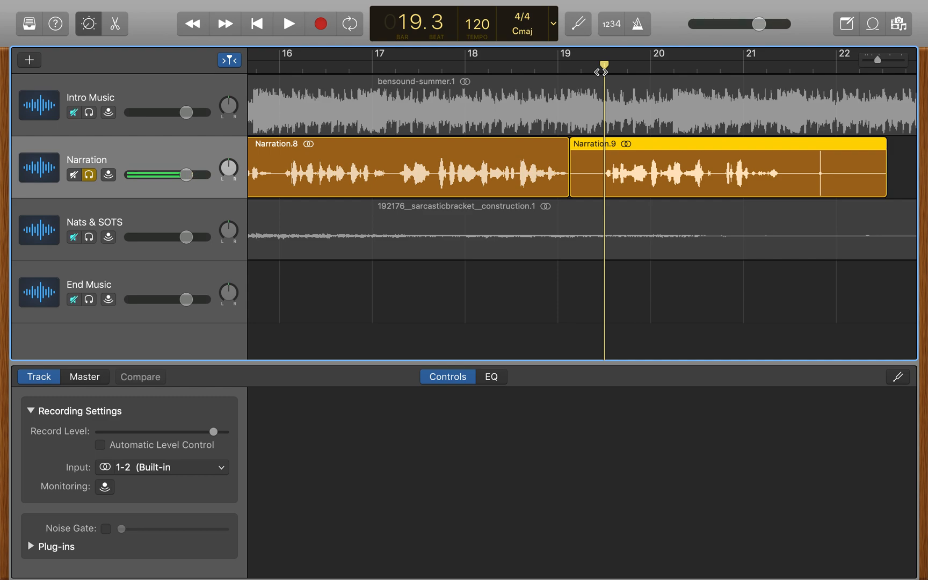
pyautogui.press('super+t')
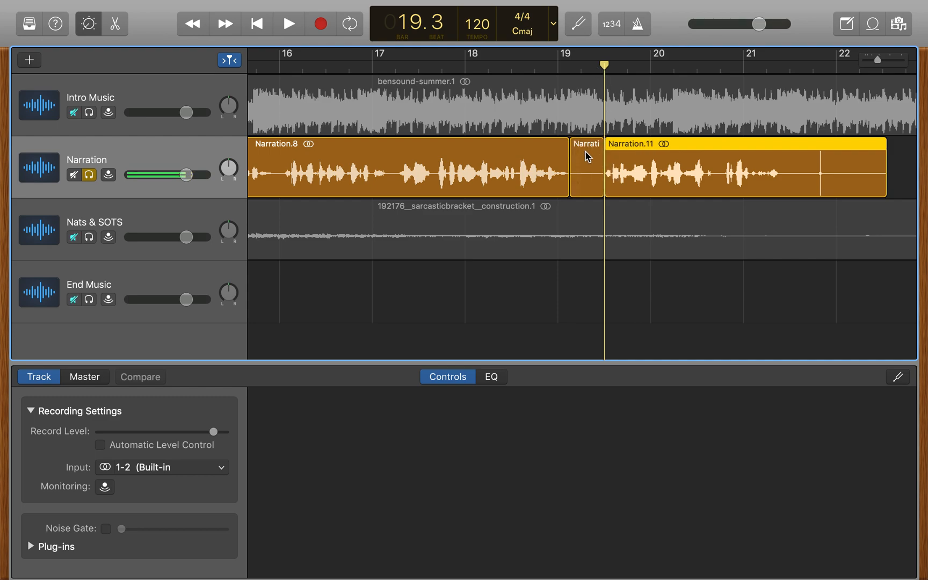
pyautogui.click(588, 154)
pyautogui.press('Delete')
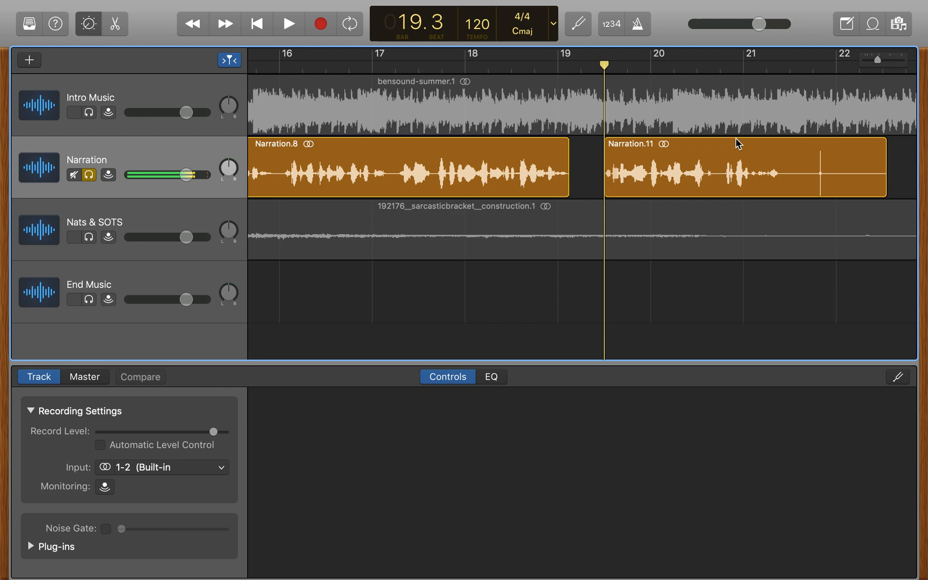
# Play the last narration region to the end of the speech, split it at bar 21 beat 2 and delete the leftover tail
pyautogui.hscroll(1, 701, 90)
pyautogui.press('space')
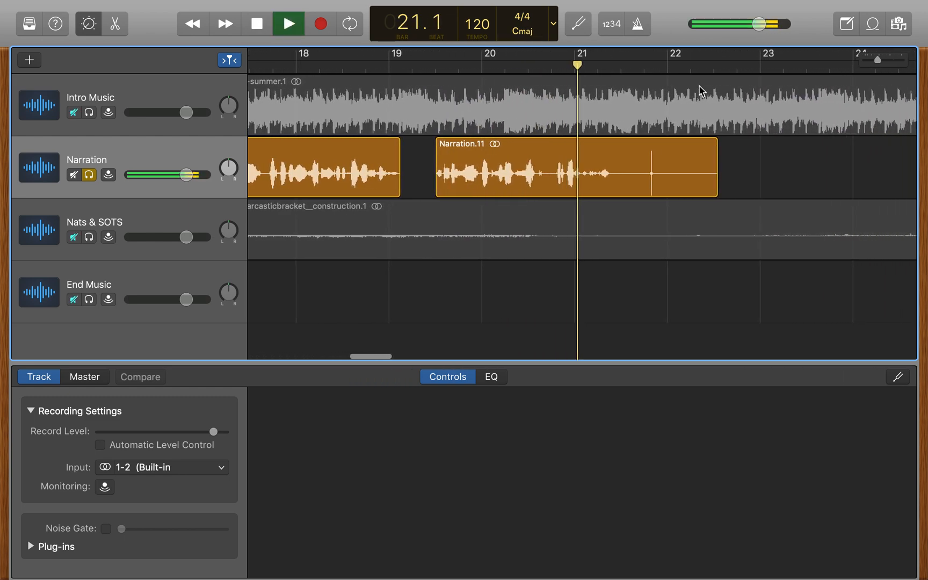
pyautogui.press('space')
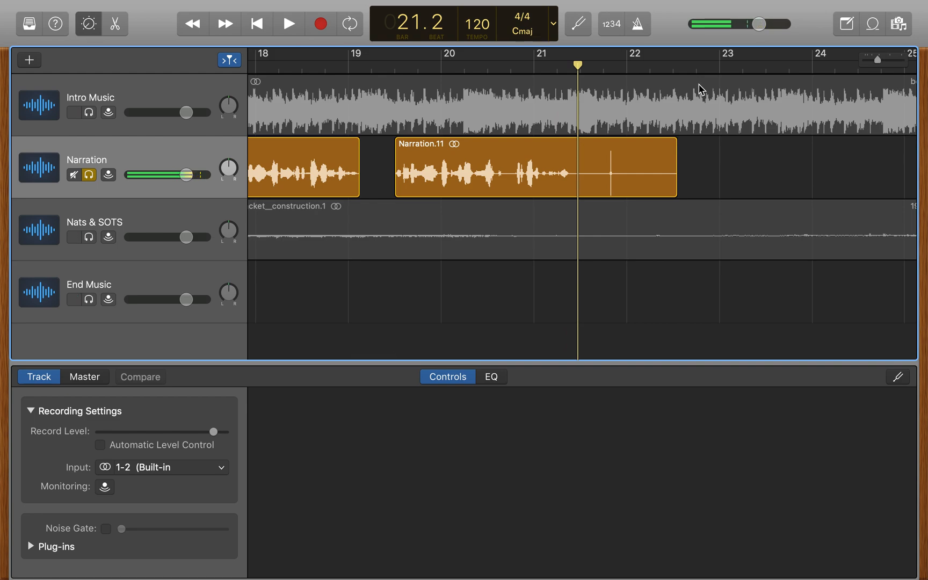
pyautogui.moveTo(578, 72); pyautogui.dragTo(575, 72)
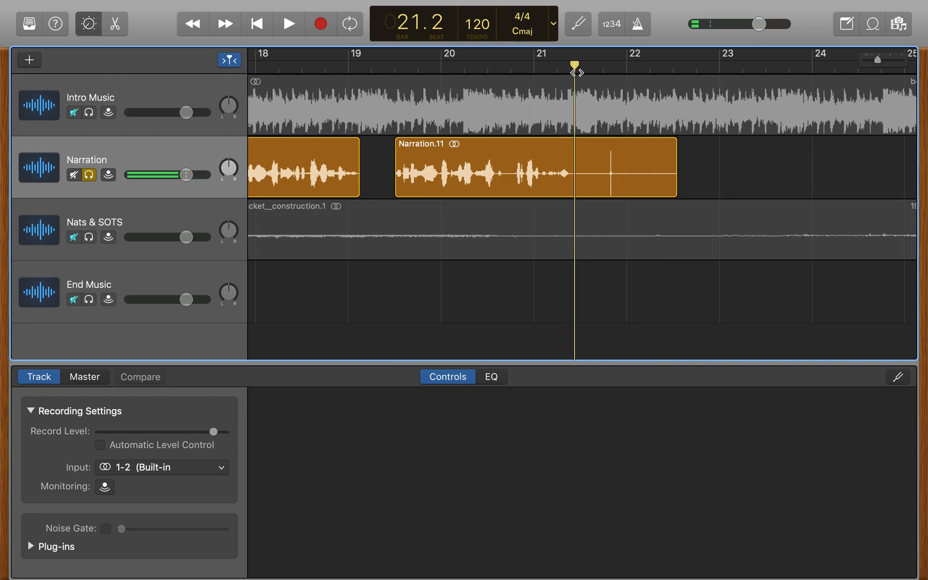
pyautogui.click(584, 161)
pyautogui.press('super+t')
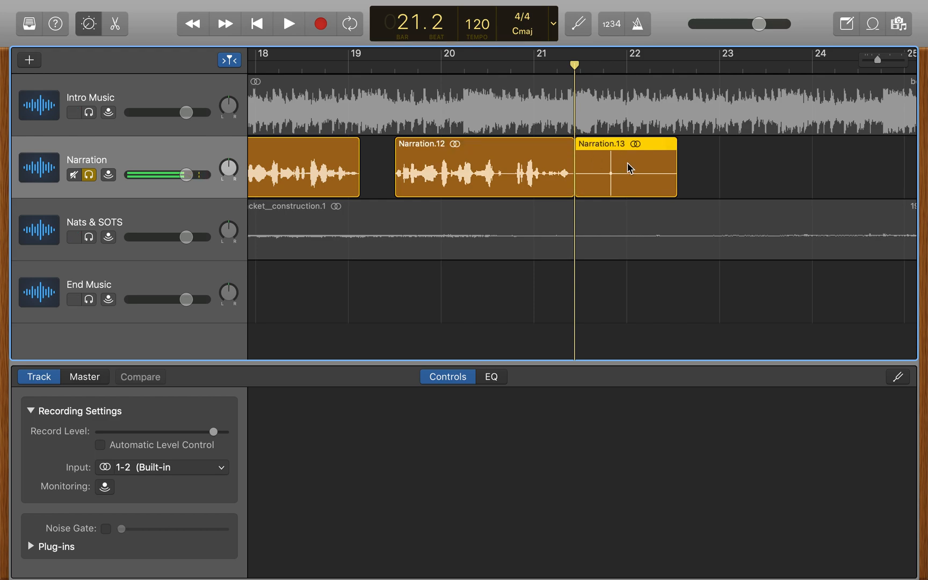
pyautogui.press('Delete')
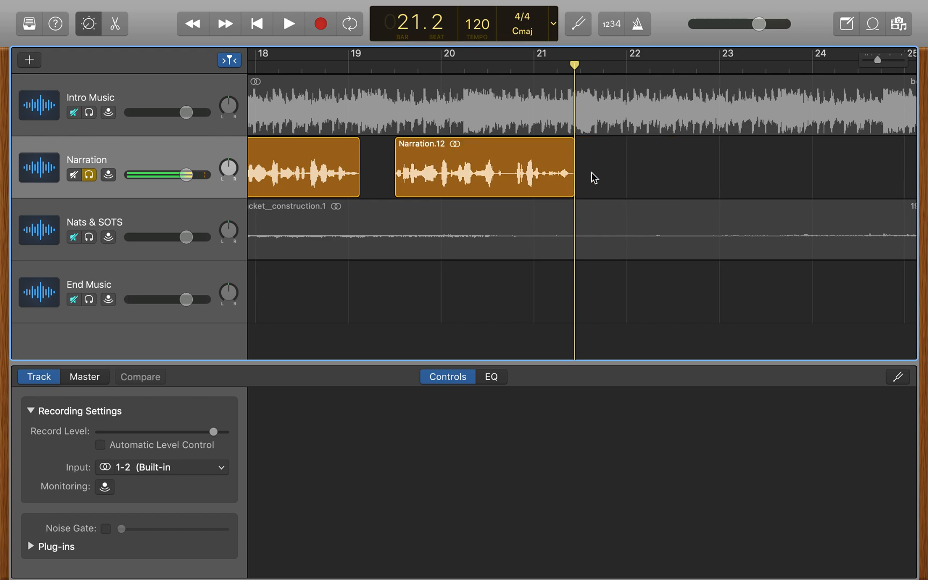
# Turn off solo on the Narration track and solo the Nats & SOTS track instead
pyautogui.hscroll(-20, 593, 178)
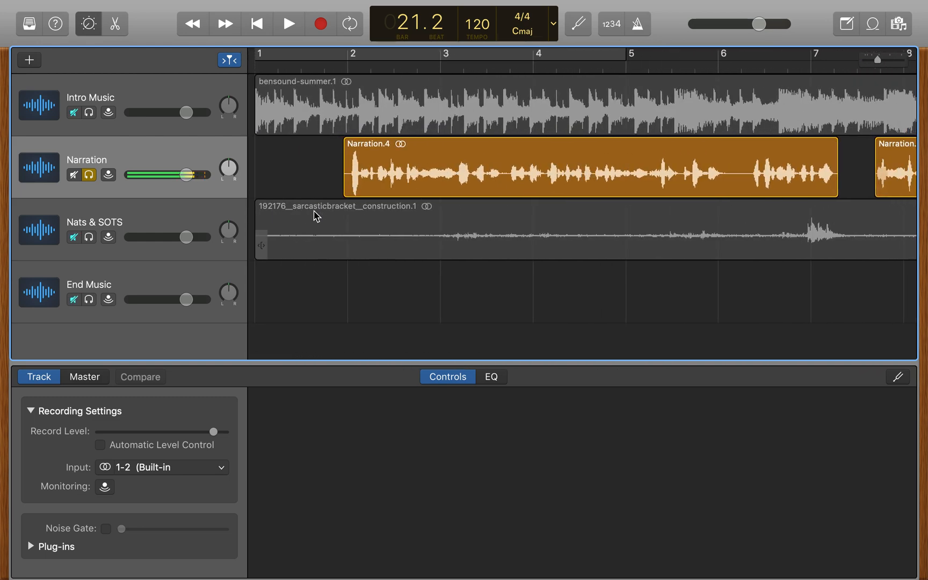
pyautogui.click(277, 225)
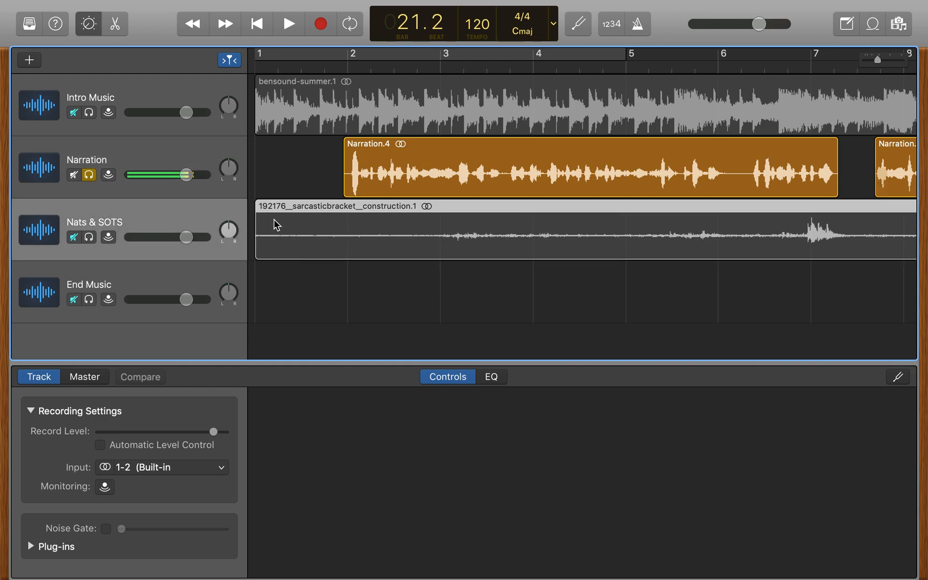
pyautogui.click(89, 177)
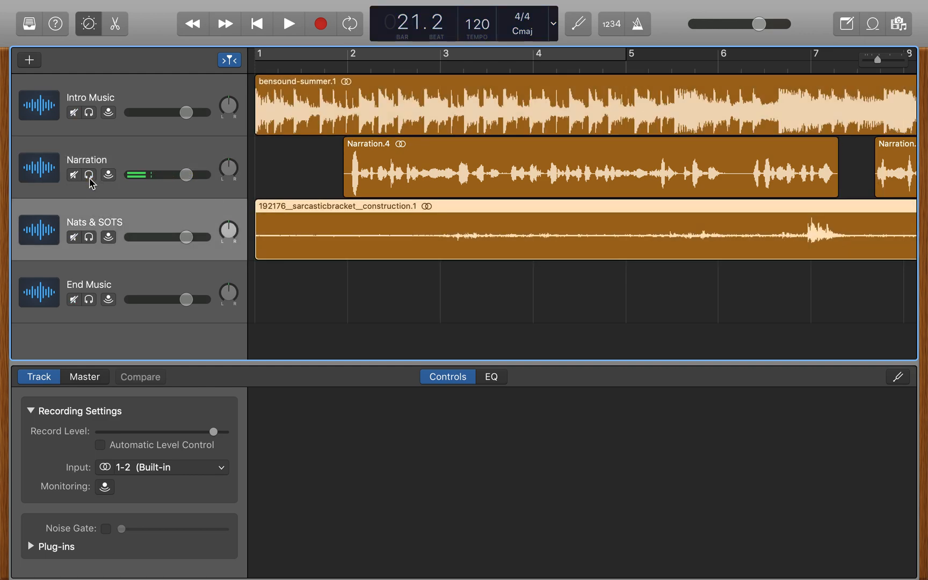
pyautogui.click(89, 239)
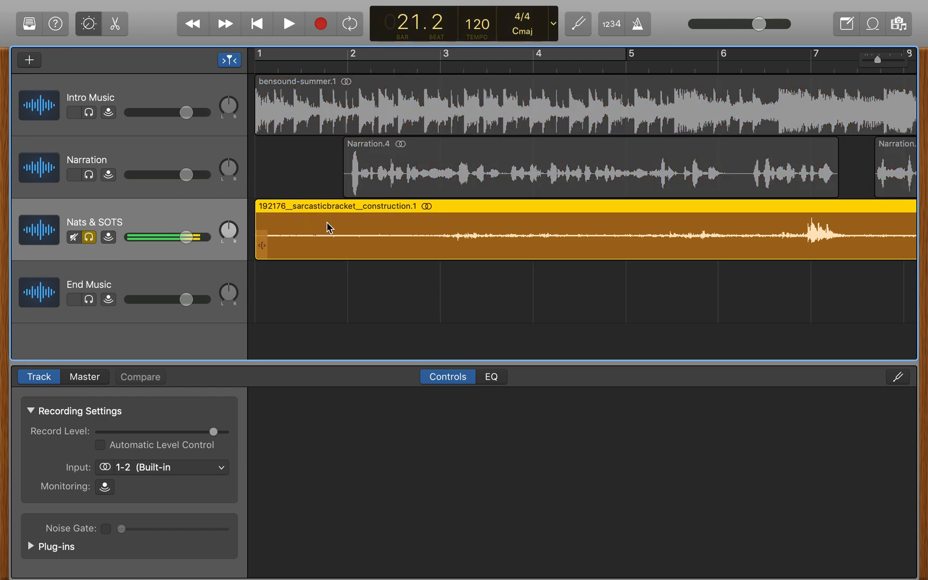
# Survey the whole construction sound and play it from bar 6 beat 1 past its loud burst near bar 7
pyautogui.hscroll(5, 444, 238)
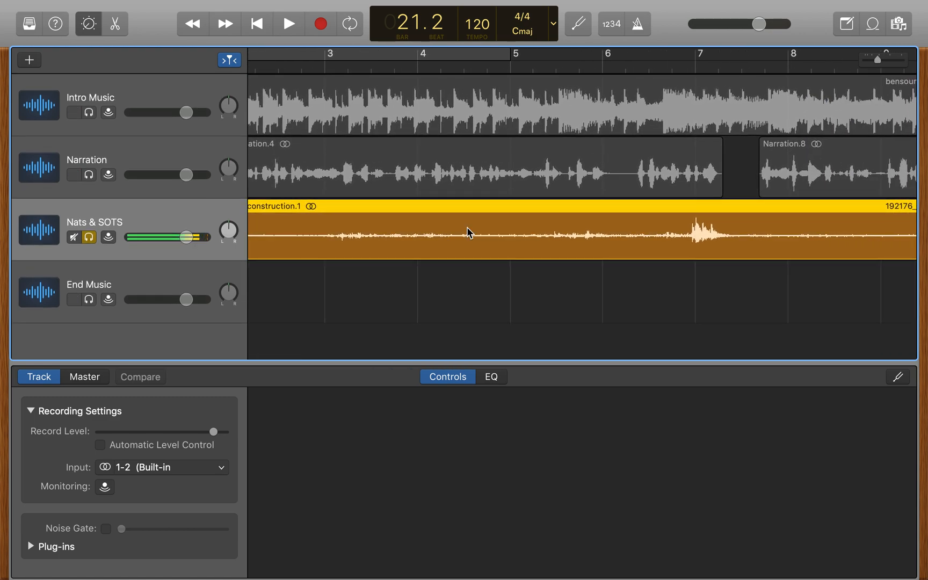
pyautogui.hscroll(5, 570, 243)
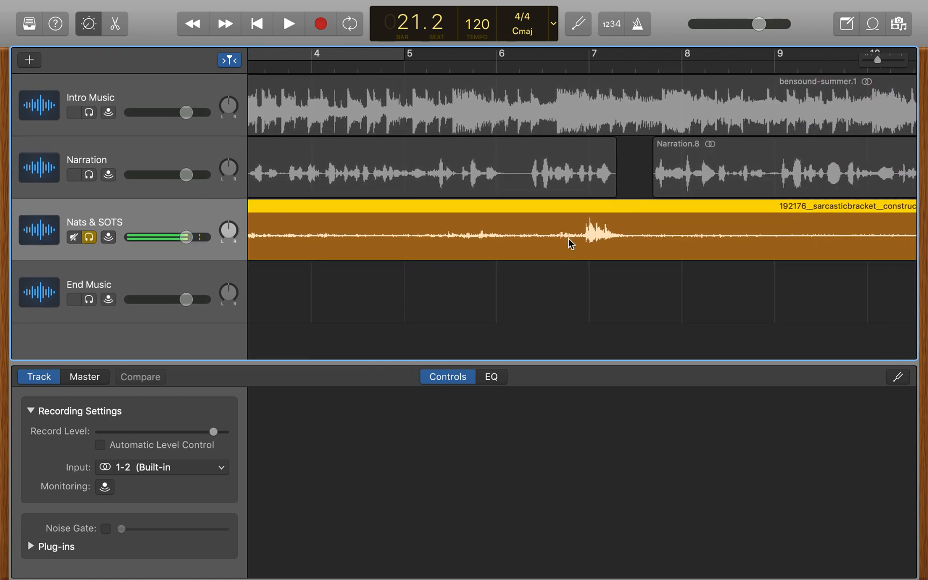
pyautogui.hscroll(20, 570, 243)
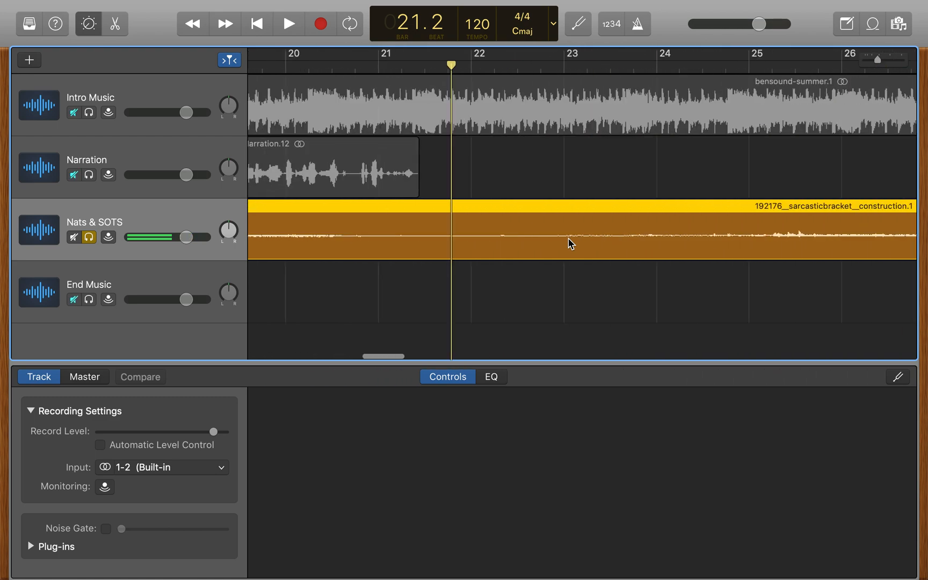
pyautogui.hscroll(20, 571, 242)
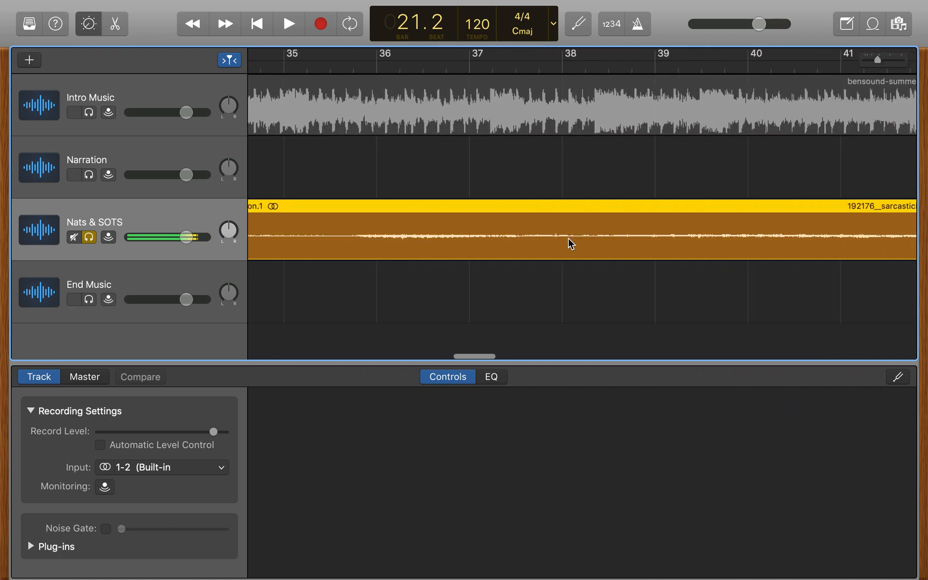
pyautogui.hscroll(5, 570, 243)
pyautogui.moveTo(877, 62); pyautogui.dragTo(859, 66)
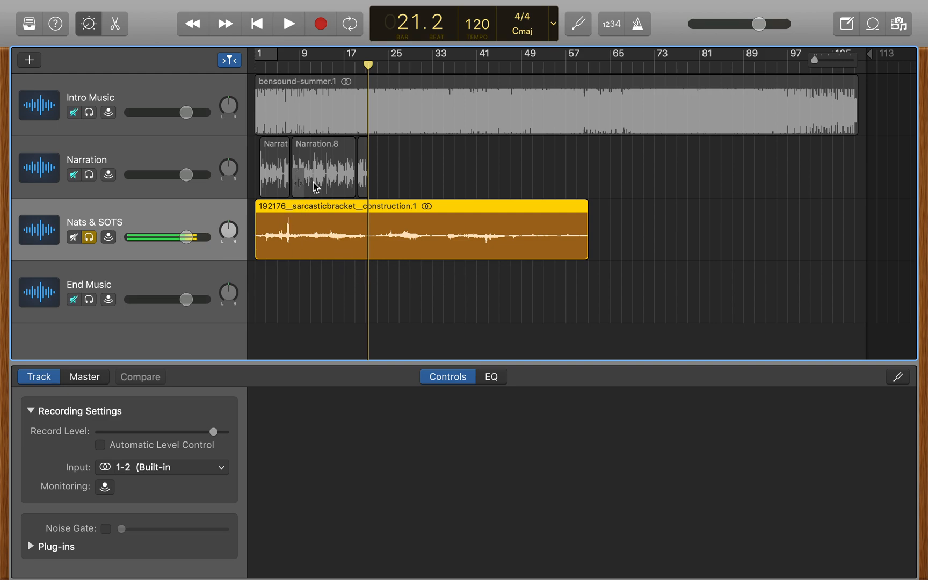
pyautogui.moveTo(359, 66); pyautogui.dragTo(278, 70)
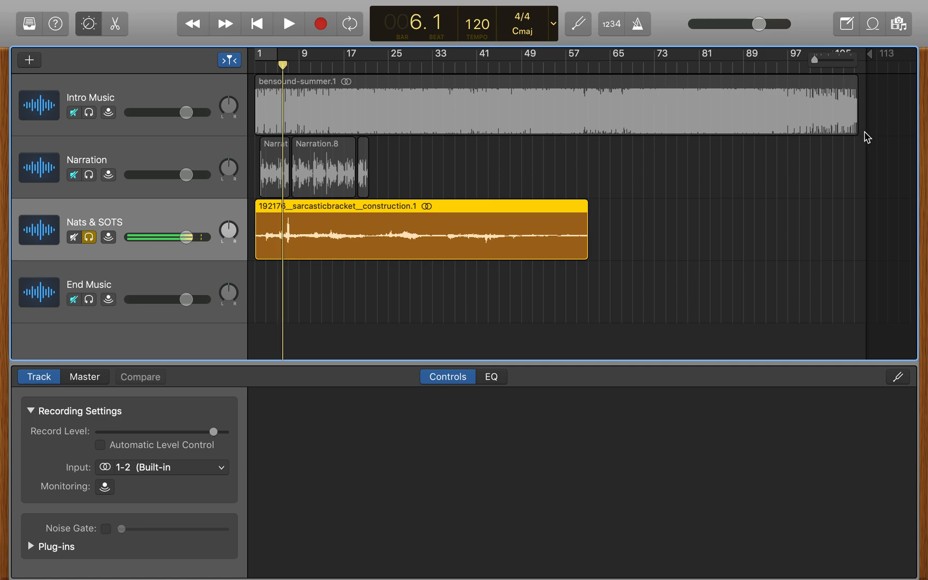
pyautogui.moveTo(816, 60); pyautogui.dragTo(833, 61)
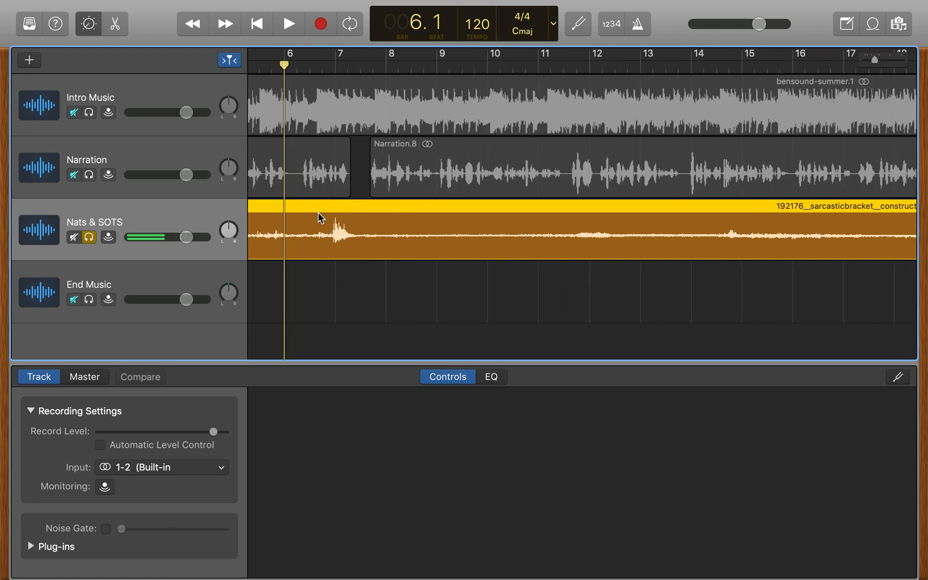
pyautogui.press('space')
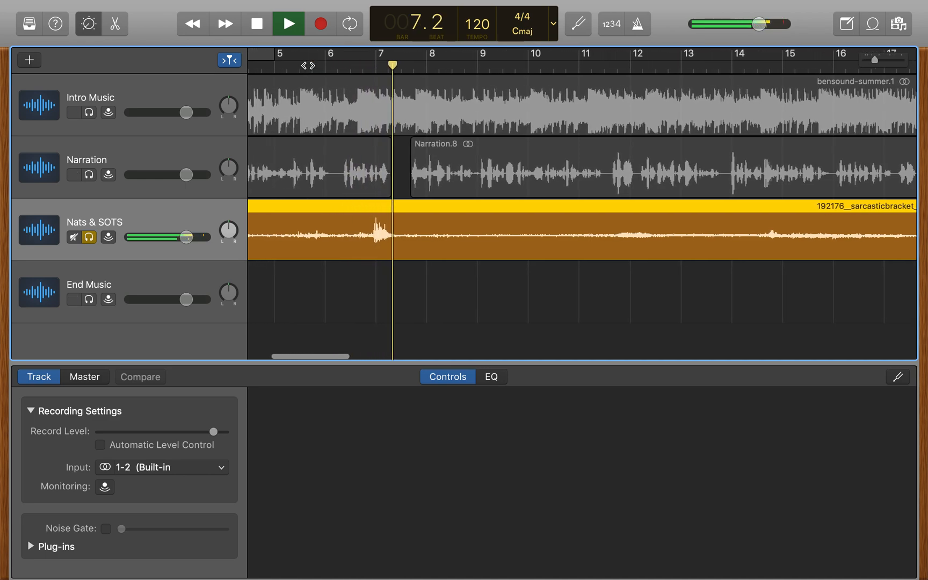
pyautogui.press('space')
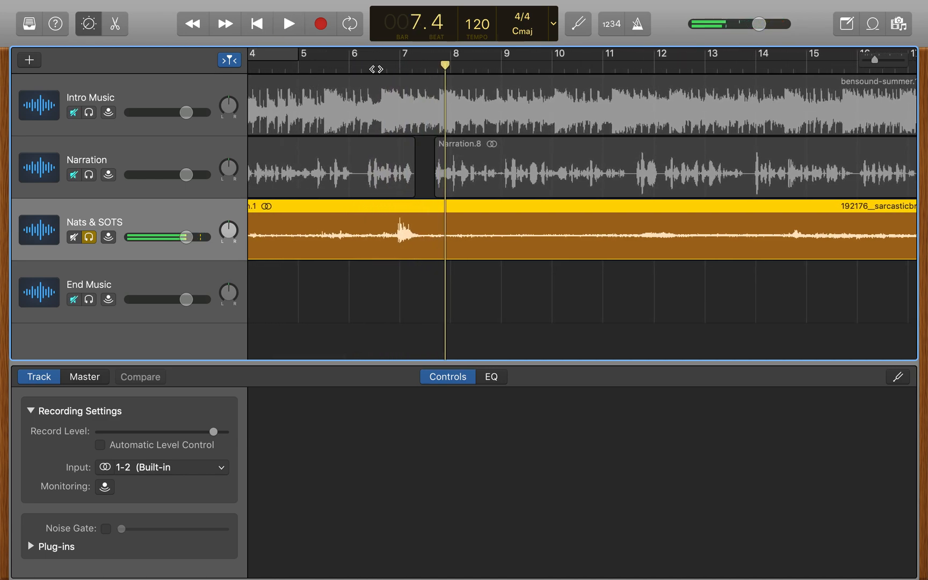
# Isolate the loud construction burst by splitting the region at bar 6 beat 4 and at bar 7 beat 2
pyautogui.click(375, 67)
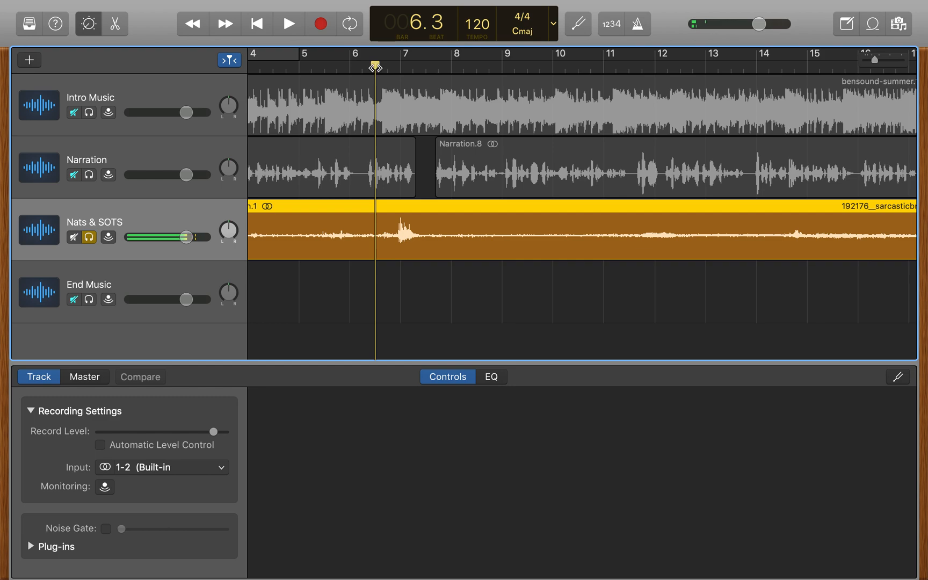
pyautogui.moveTo(376, 68); pyautogui.dragTo(385, 70)
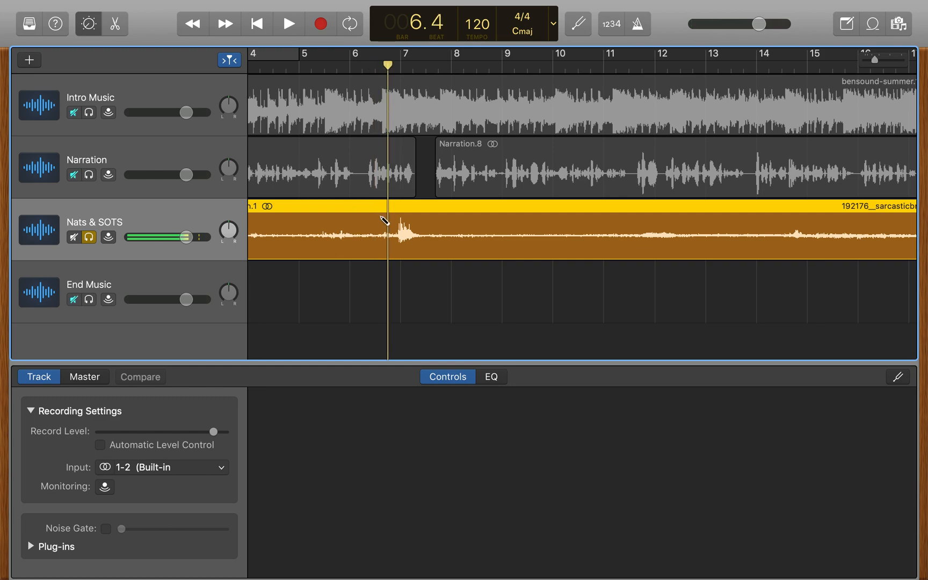
pyautogui.press('super+t')
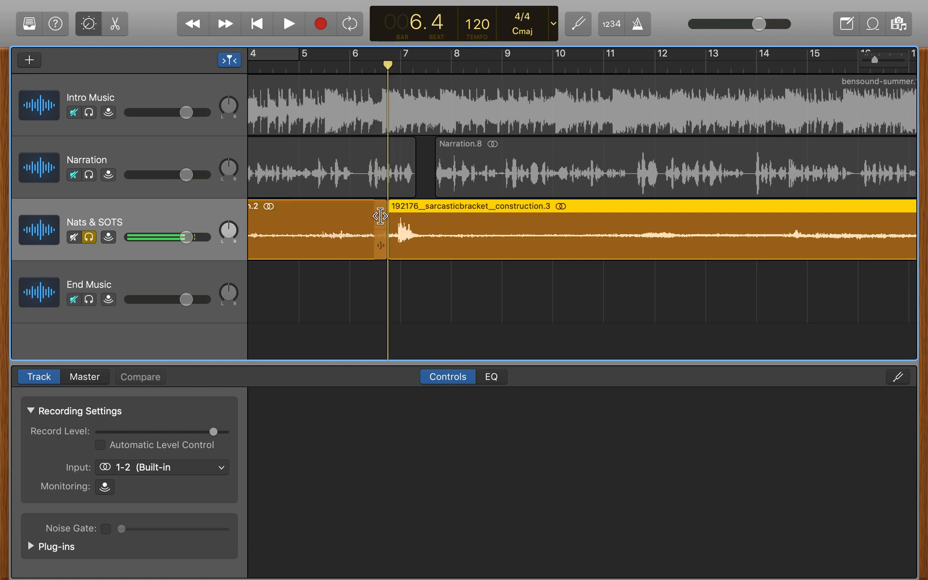
pyautogui.click(424, 67)
pyautogui.moveTo(426, 67); pyautogui.dragTo(419, 68)
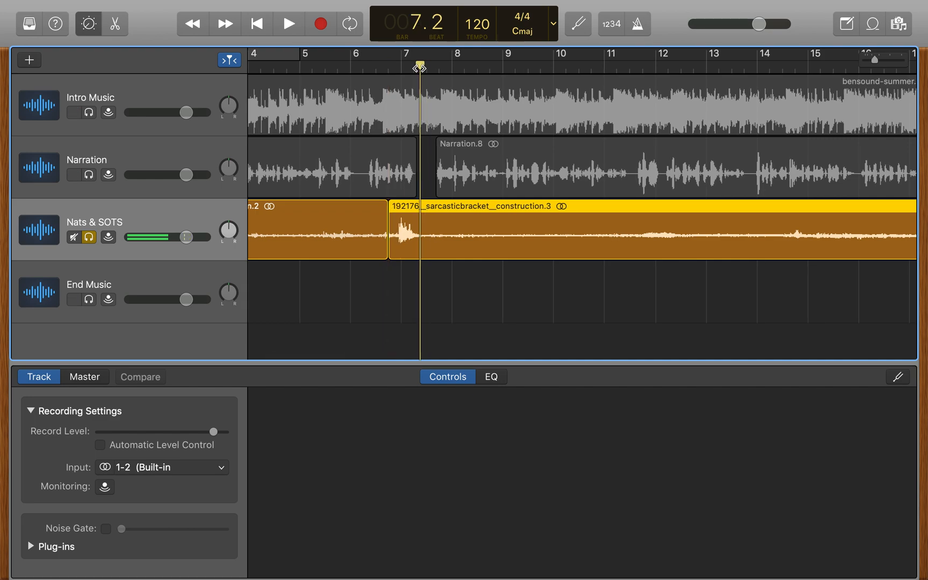
pyautogui.press('super+t')
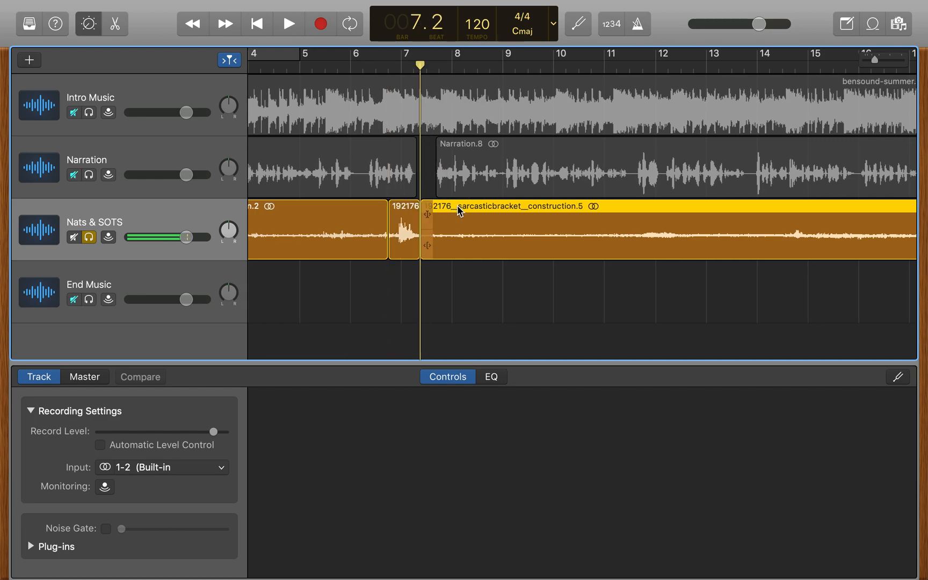
# Delete the construction sound piece before the isolated burst and select the long piece after it
pyautogui.click(407, 214)
pyautogui.click(336, 232)
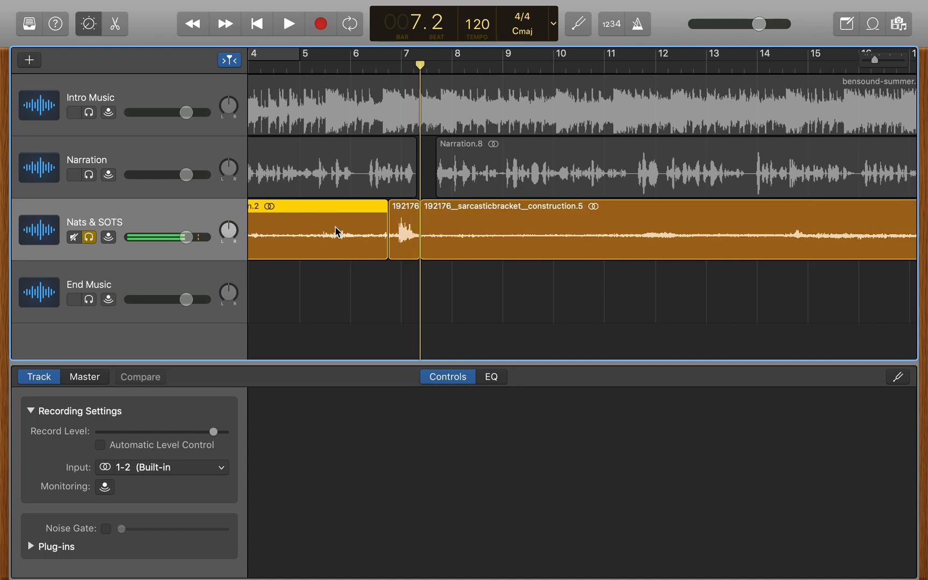
pyautogui.press('Delete')
pyautogui.click(570, 233)
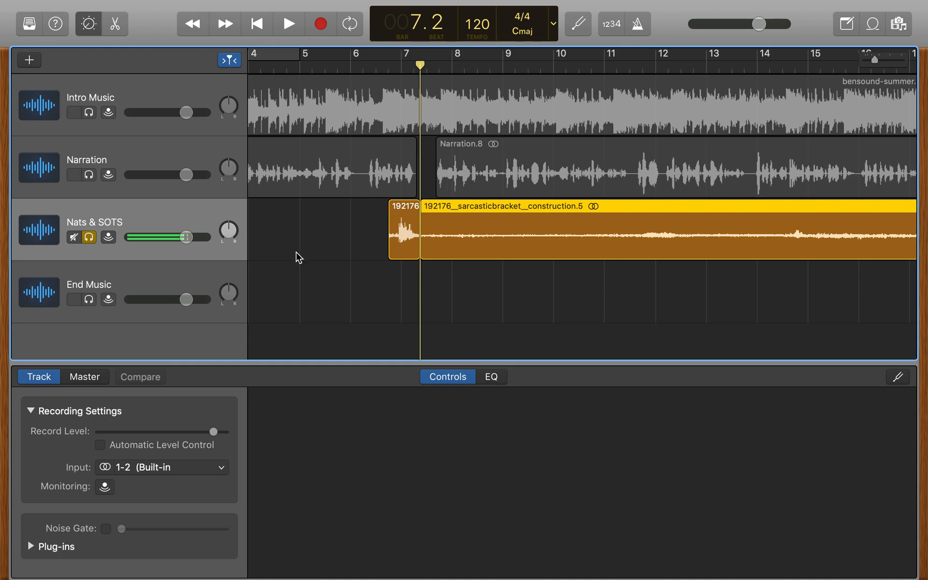
# Turn off solo on Nats & SOTS, unmute the Narration track, and mute the Intro Music and End Music tracks
pyautogui.hscroll(3, 351, 251)
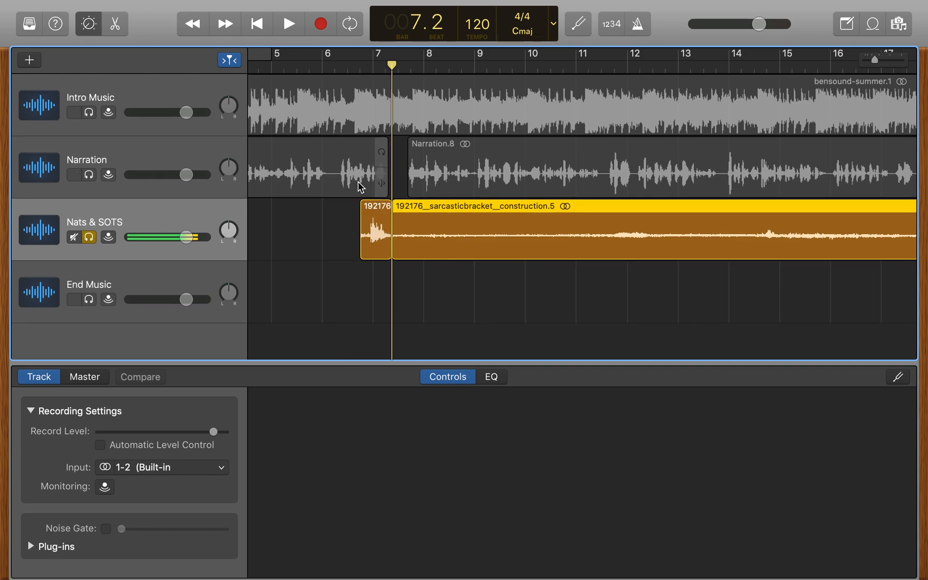
pyautogui.hscroll(-10, 317, 273)
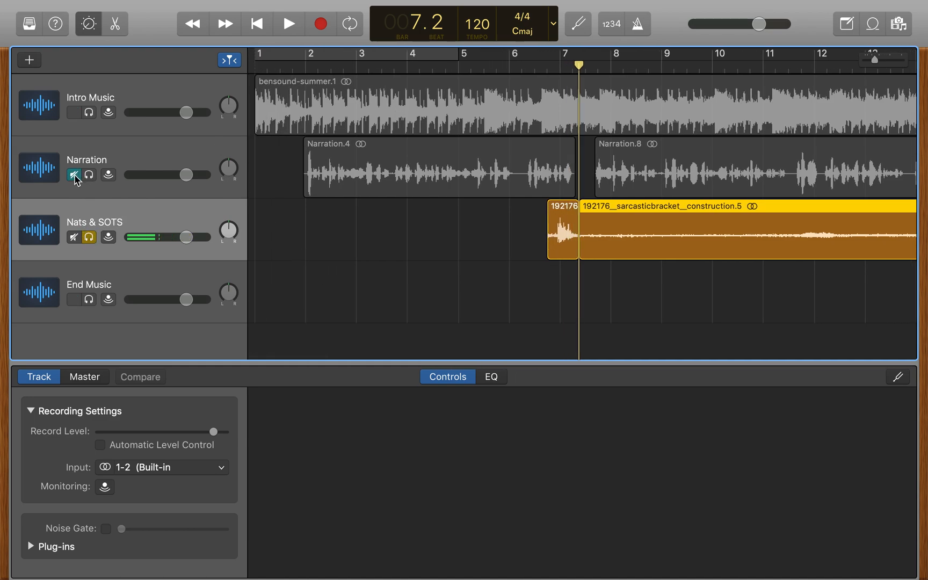
pyautogui.click(89, 237)
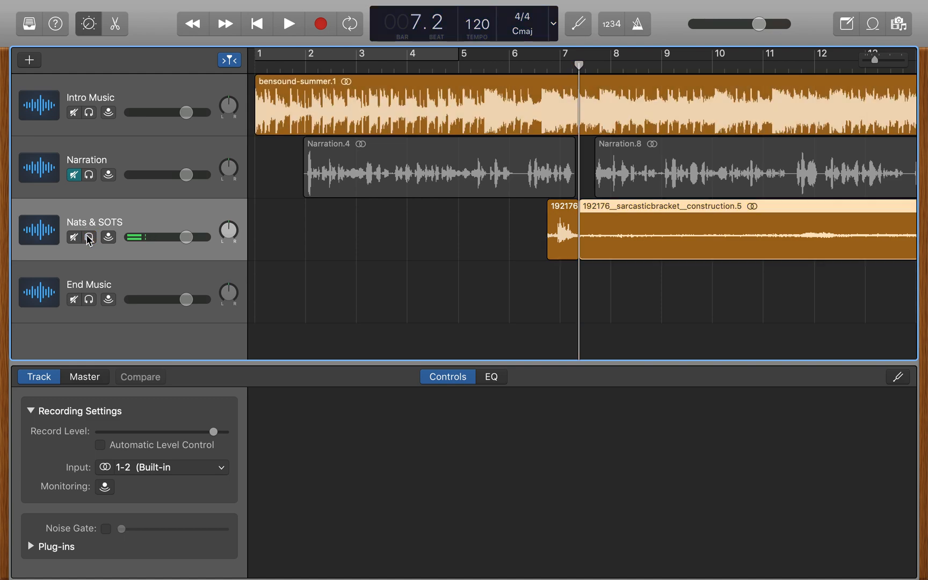
pyautogui.click(74, 176)
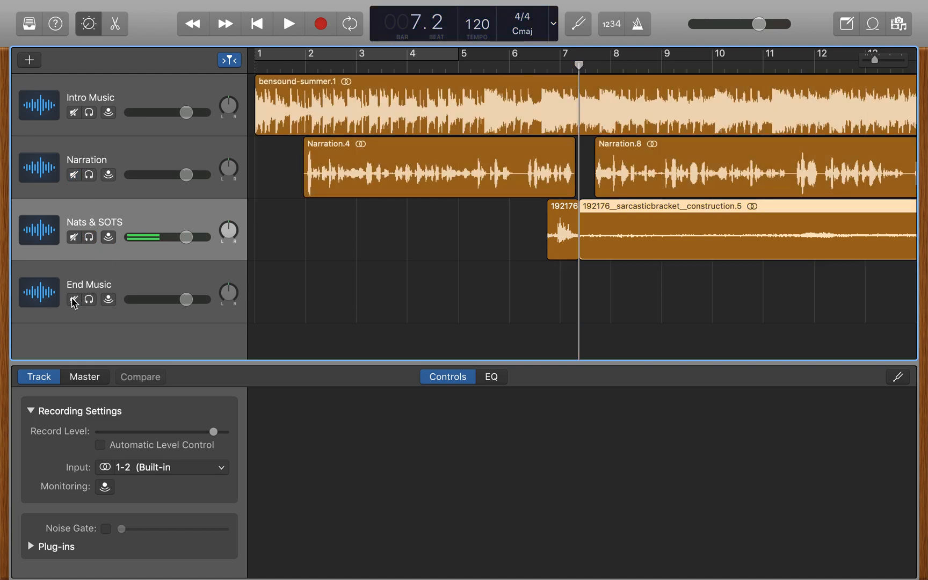
pyautogui.click(74, 113)
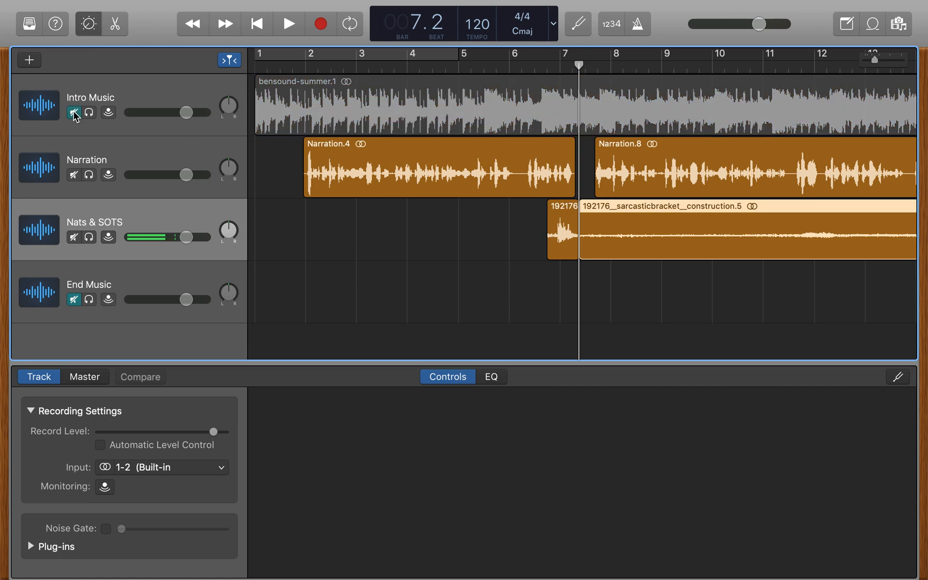
# Play the narration with the construction sound from bar 6 beat 1 to bar 7 beat 2
pyautogui.hscroll(5, 481, 119)
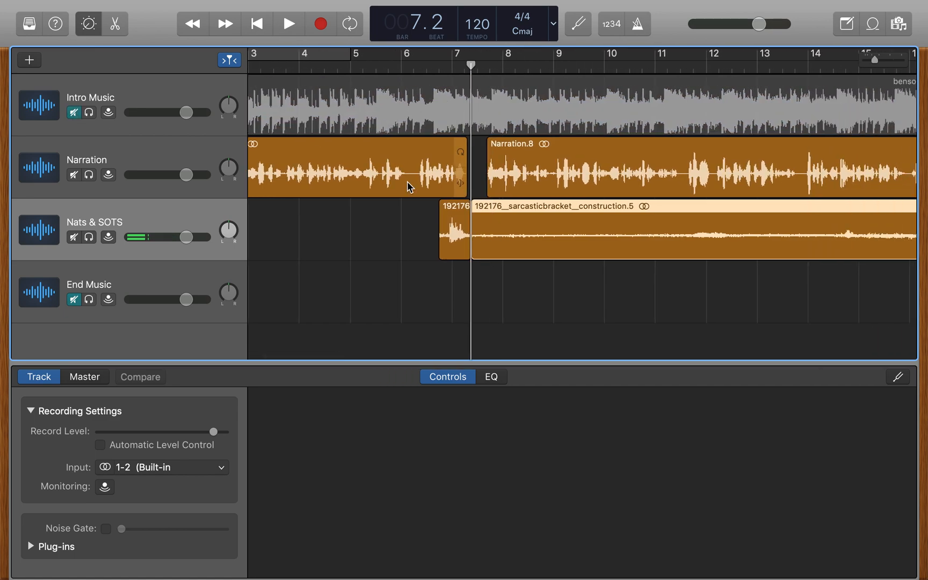
pyautogui.click(394, 68)
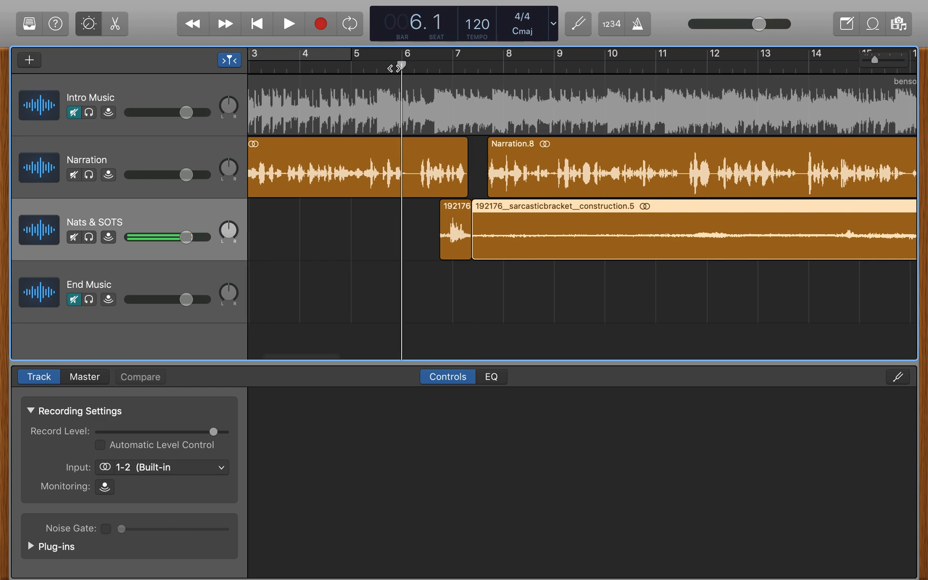
pyautogui.press('space')
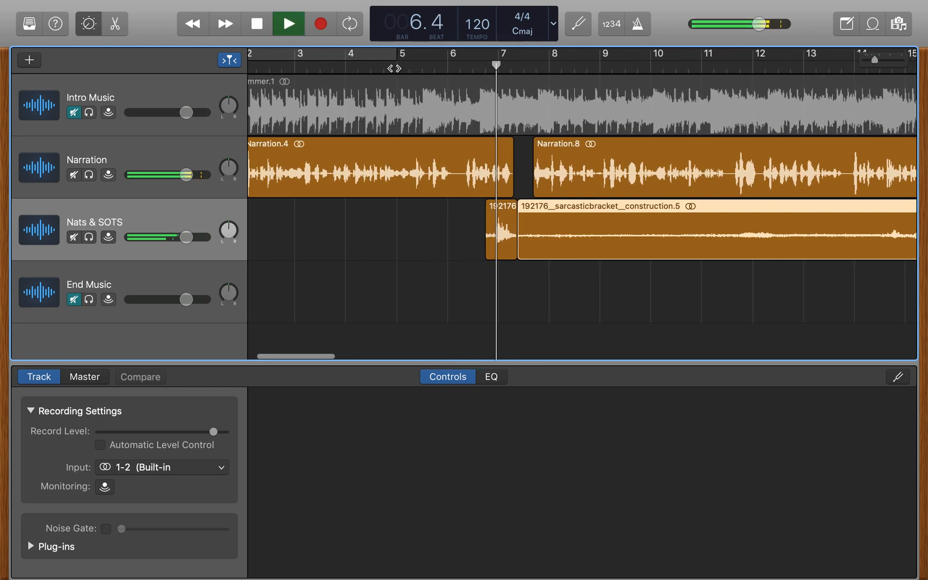
pyautogui.press('space')
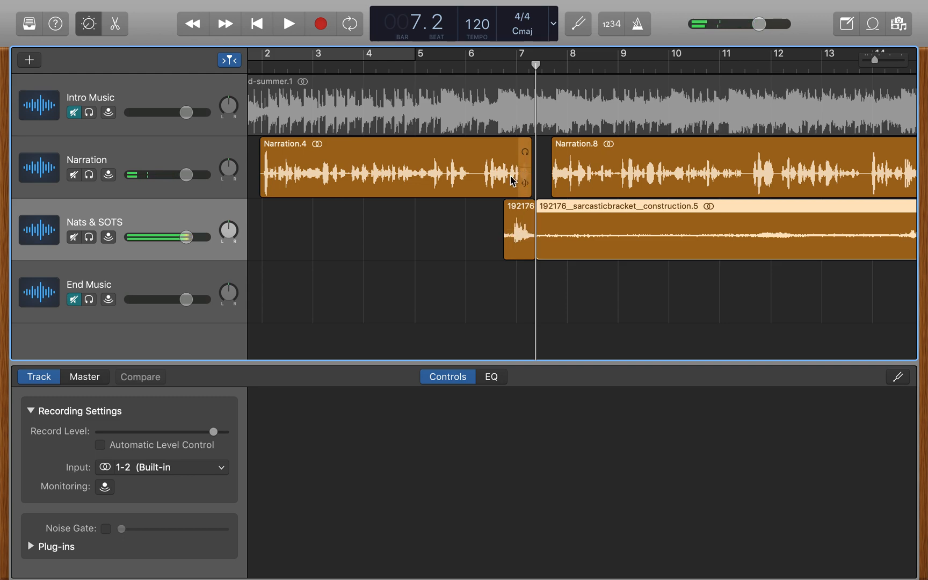
# Move both construction sound pieces together so the burst starts at the end of the first narration piece
pyautogui.click(516, 222)
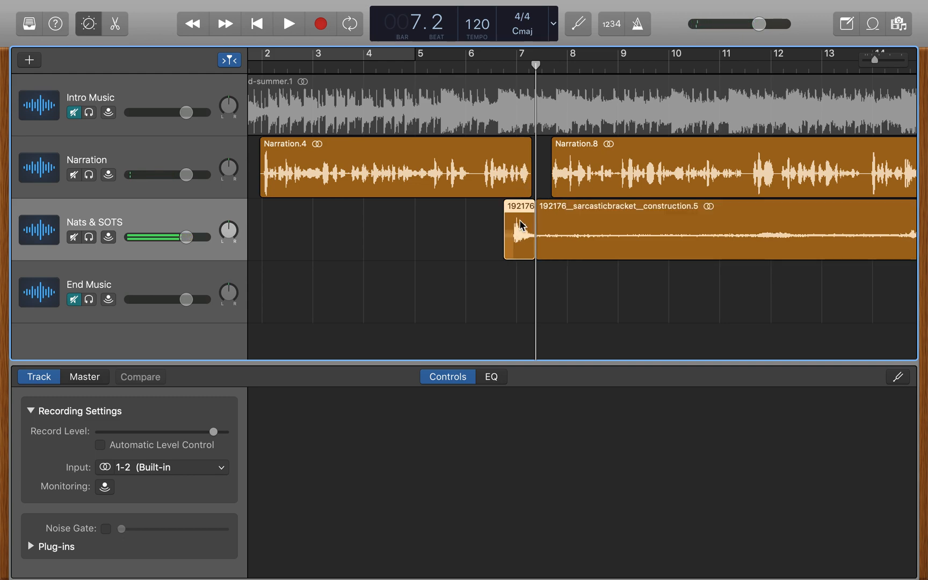
pyautogui.keyDown('shift'); pyautogui.click(557, 220); pyautogui.keyUp('shift')
pyautogui.moveTo(525, 225); pyautogui.dragTo(546, 221)
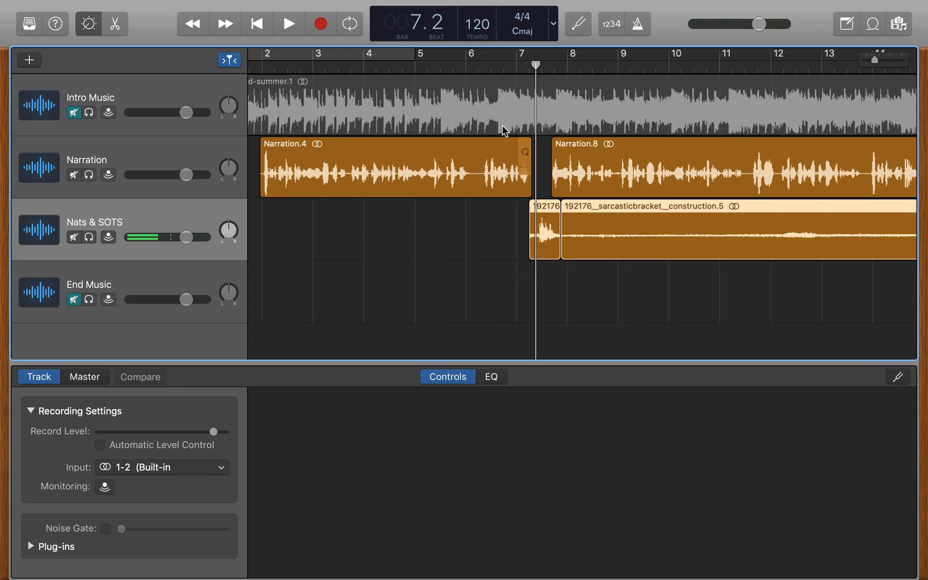
# Play the narration and construction sound onward from bar 7 beat 2 to bar 19 beat 1, where the second narration piece ends
pyautogui.press('space')
pyautogui.hscroll(-3, 423, 70)
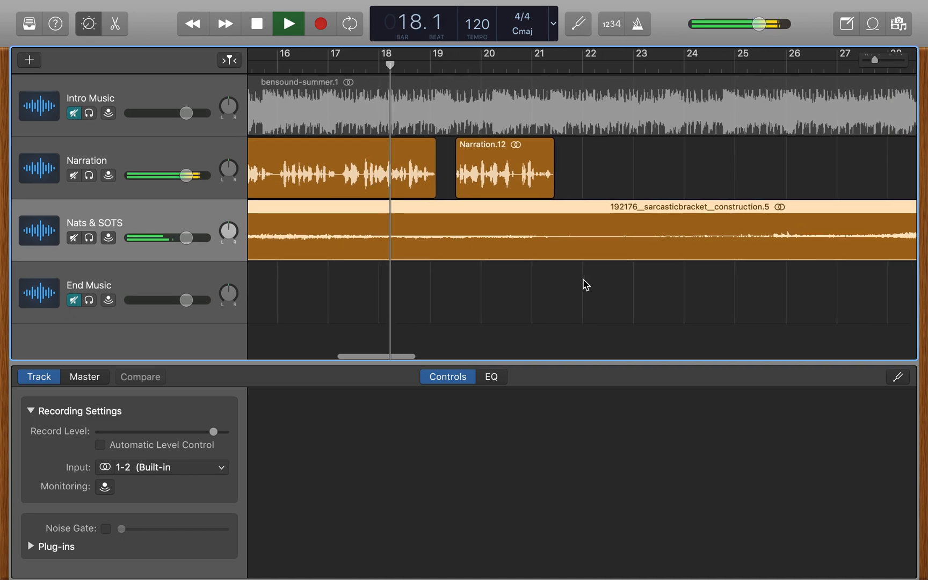
pyautogui.press('space')
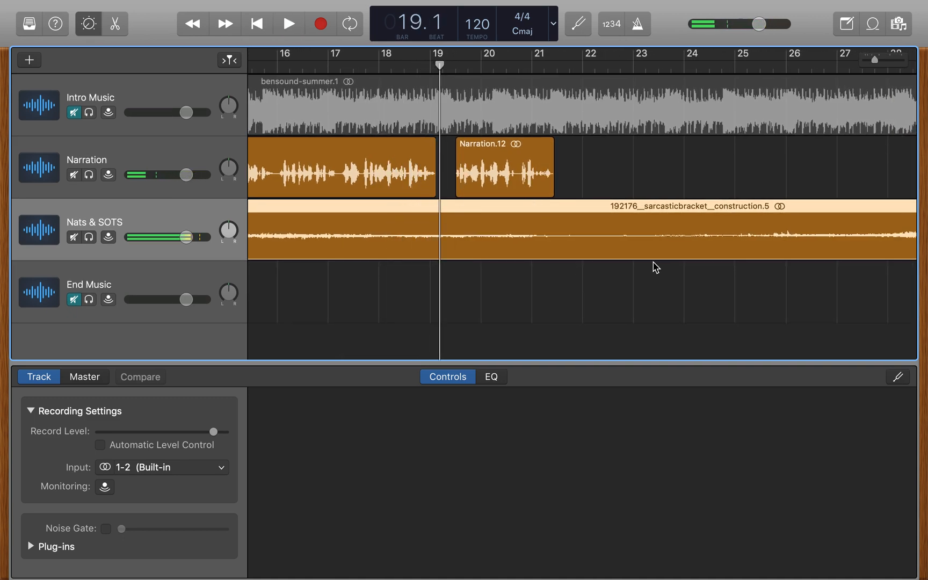
# Try to shorten the long construction region by trimming back its far end near bar 61
pyautogui.moveTo(874, 64)
pyautogui.mouseDown()
pyautogui.moveTo(892, 64)
pyautogui.moveTo(855, 64)
pyautogui.moveTo(866, 63)
pyautogui.mouseUp()
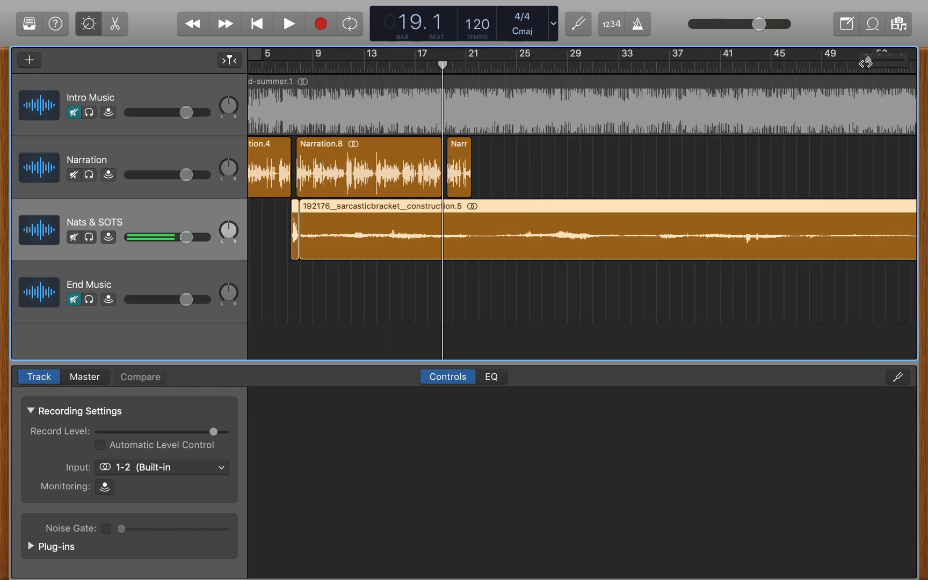
pyautogui.hscroll(10, 726, 204)
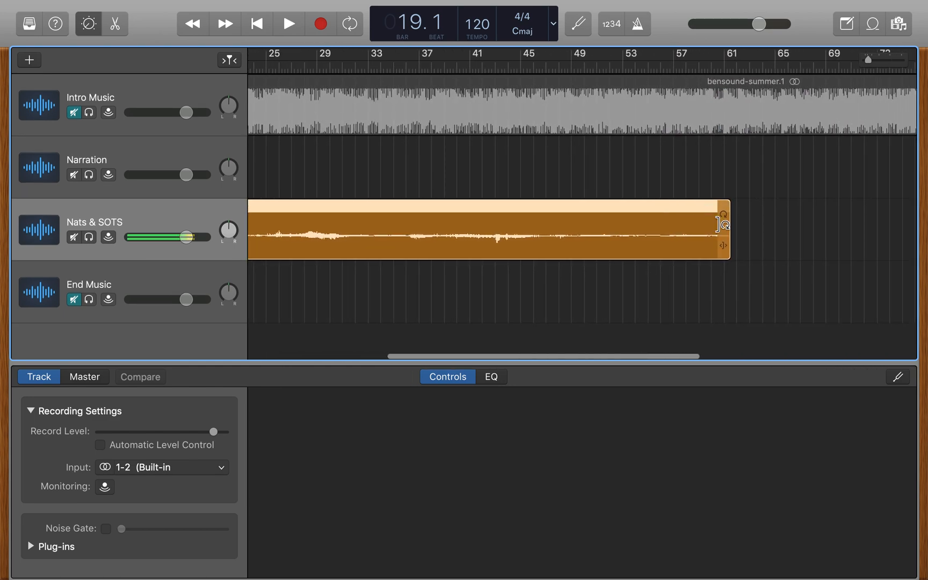
pyautogui.moveTo(721, 247); pyautogui.dragTo(724, 246)
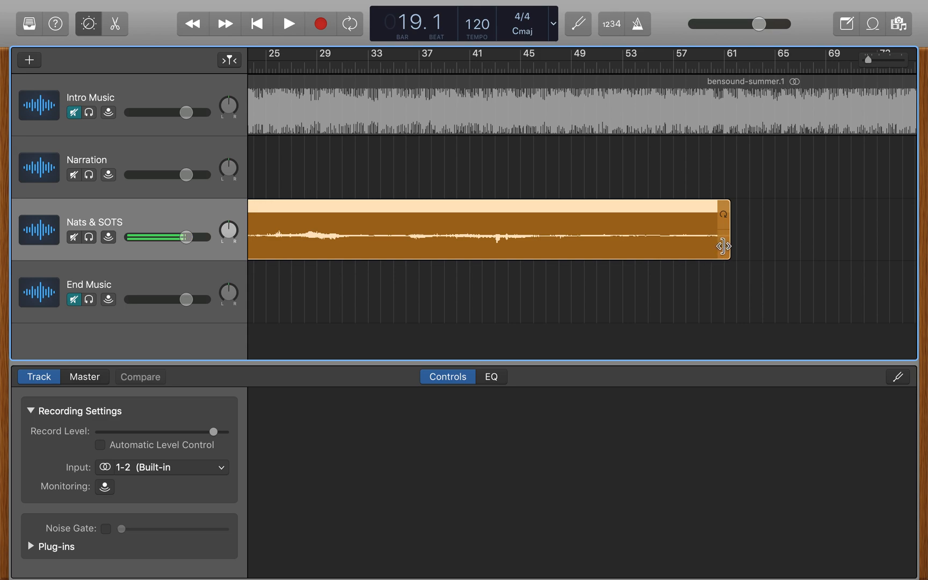
pyautogui.moveTo(723, 247); pyautogui.dragTo(700, 245)
pyautogui.moveTo(545, 249); pyautogui.dragTo(545, 250)
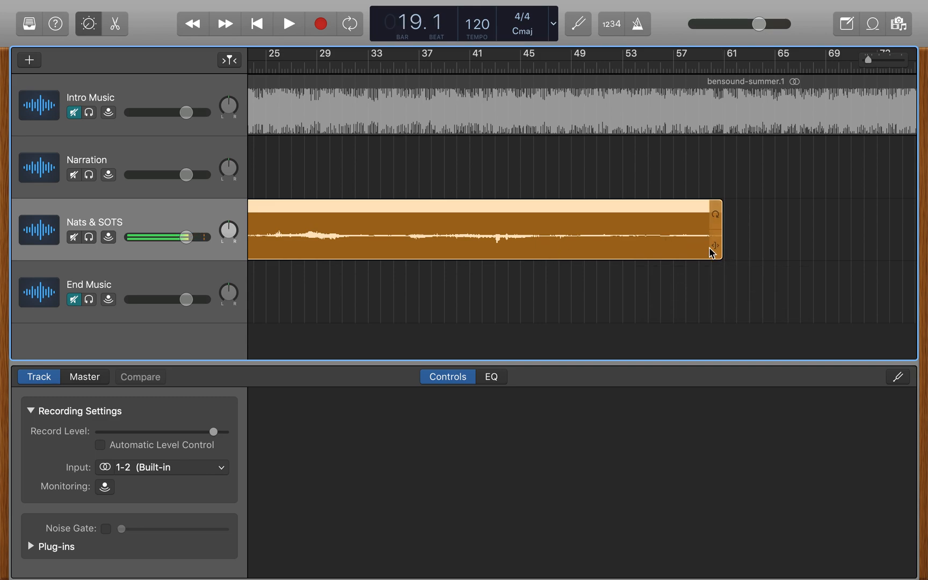
pyautogui.moveTo(717, 248); pyautogui.dragTo(578, 247)
pyautogui.moveTo(715, 249); pyautogui.dragTo(608, 245)
pyautogui.moveTo(731, 246); pyautogui.dragTo(788, 253)
pyautogui.hscroll(-10, 603, 277)
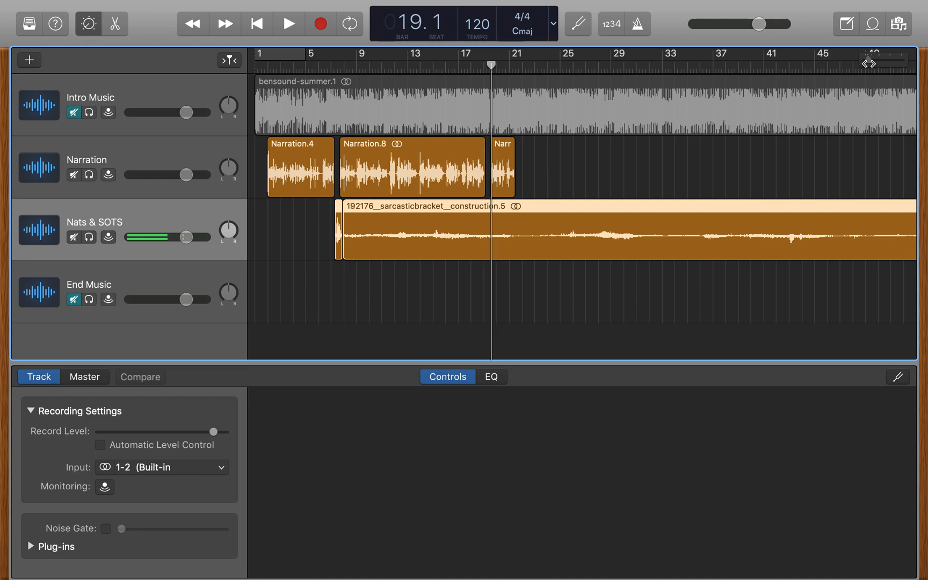
# Split the long construction region at bar 19 beat 1, near the end of the second narration piece, and delete the remainder
pyautogui.moveTo(867, 63); pyautogui.dragTo(871, 63)
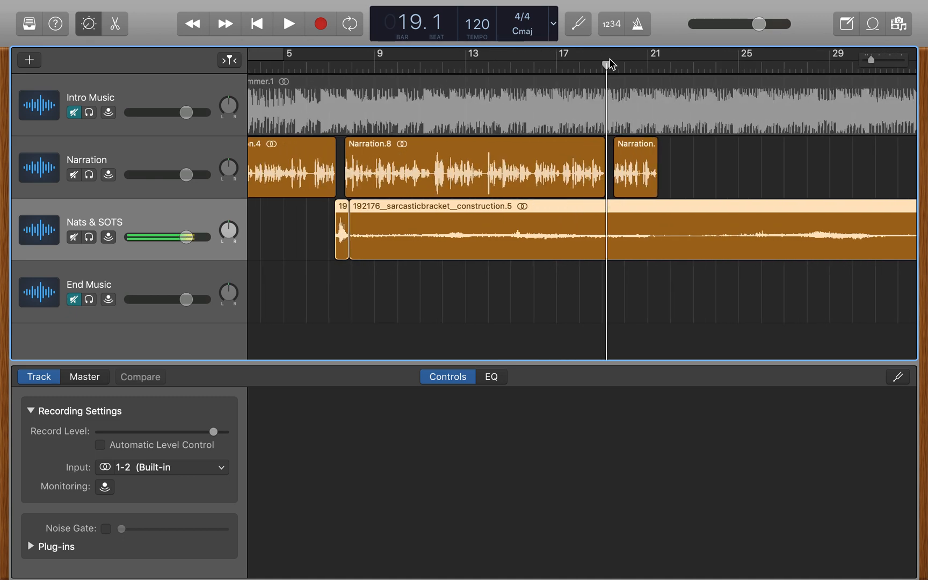
pyautogui.moveTo(607, 65); pyautogui.dragTo(602, 64)
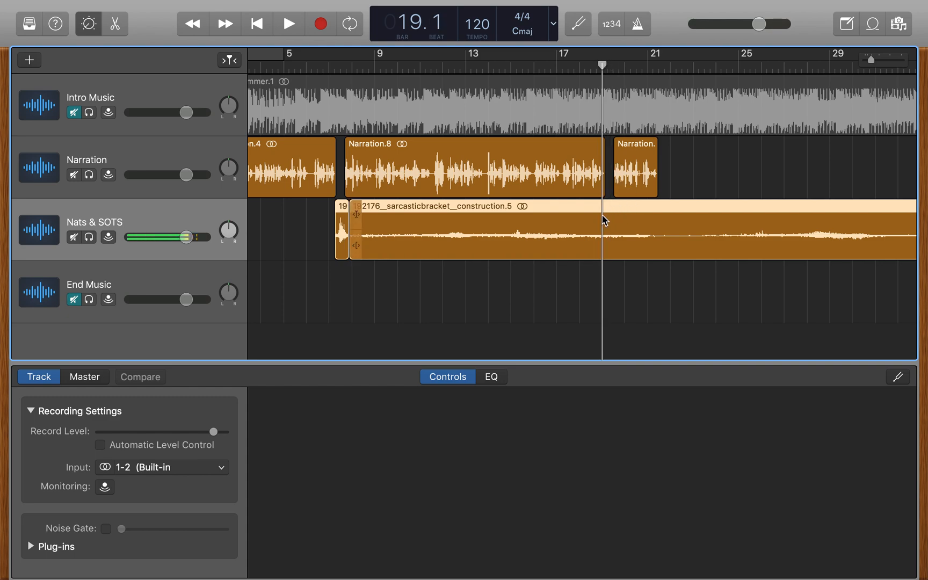
pyautogui.press('super+t')
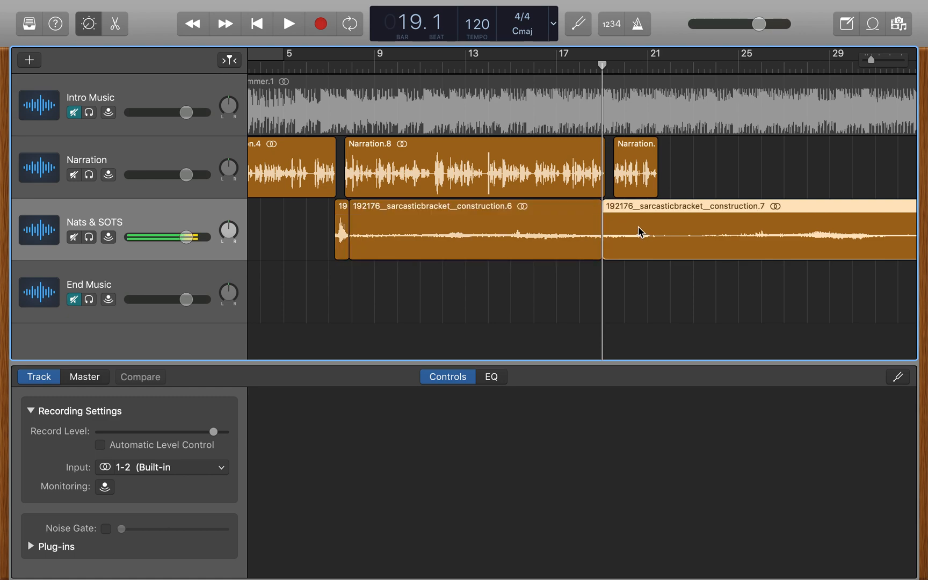
pyautogui.press('Delete')
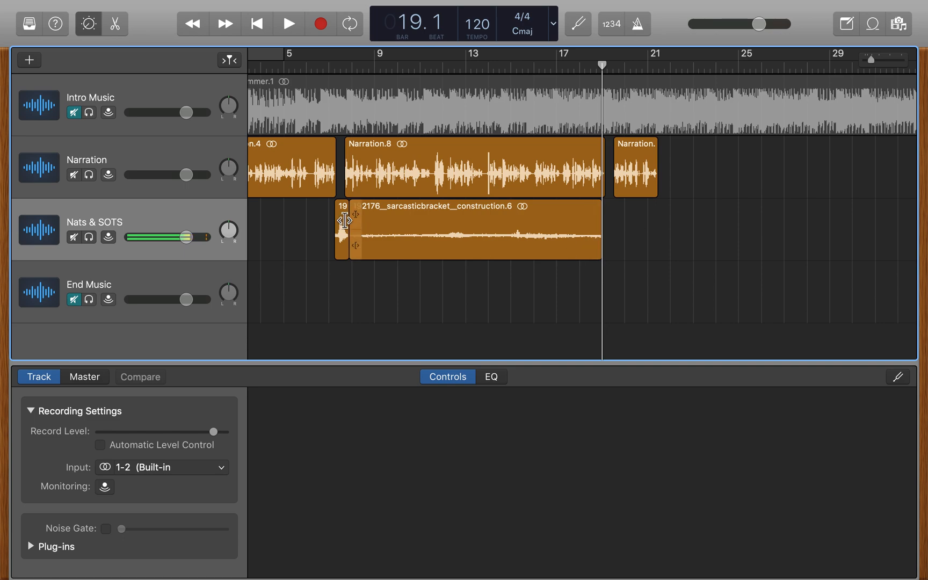
# Move the last narration piece on to about bar 21 beat 3 to widen the pause before it
pyautogui.hscroll(-3, 322, 219)
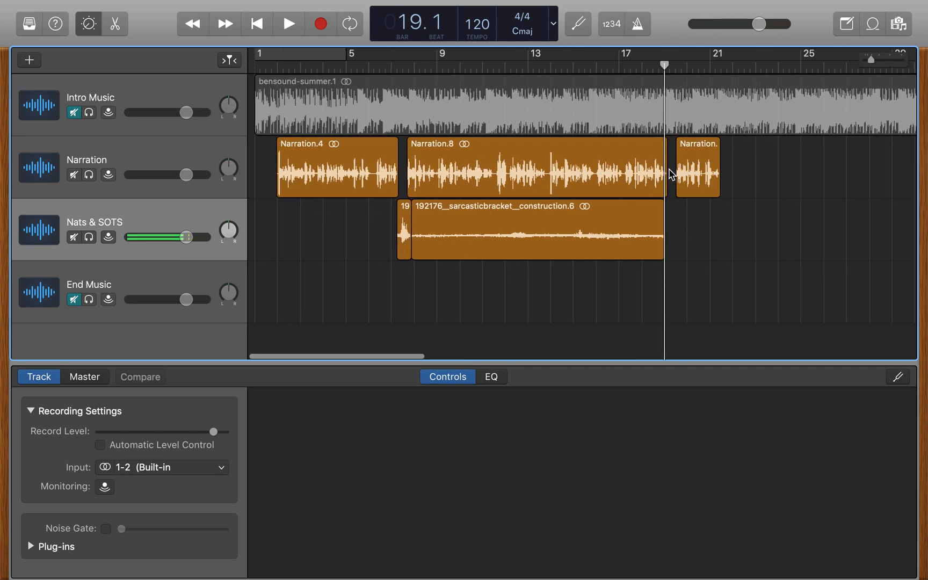
pyautogui.moveTo(696, 170); pyautogui.dragTo(743, 168)
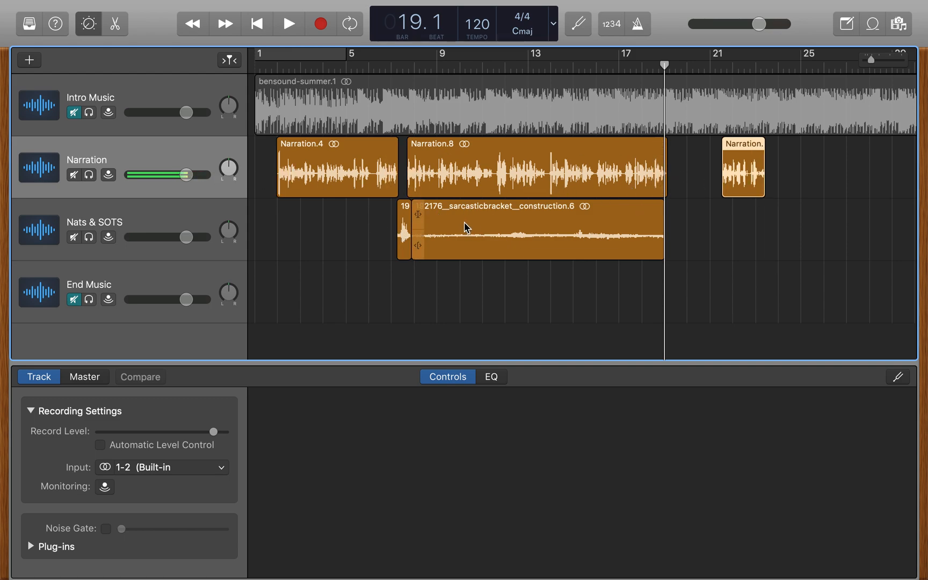
pyautogui.hscroll(-1, 306, 187)
pyautogui.hscroll(1, 307, 187)
# Return the playhead to bar 1, unmute Intro Music, and mute the Narration and Nats & SOTS tracks
pyautogui.click(257, 66)
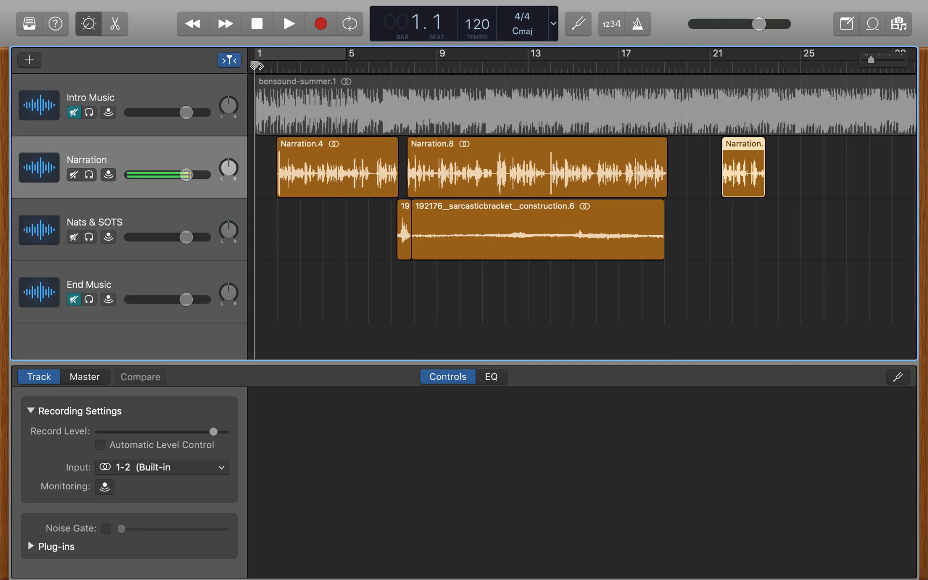
pyautogui.click(74, 116)
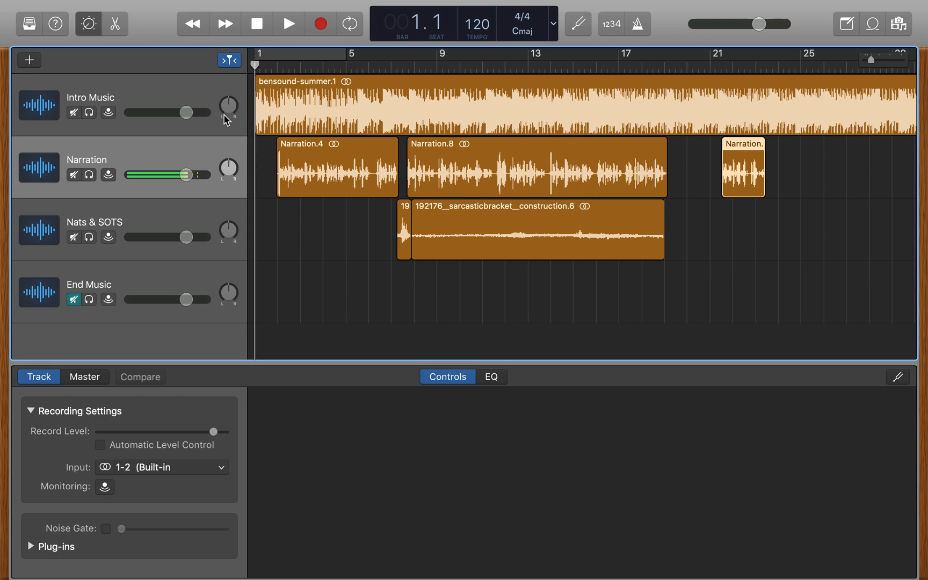
pyautogui.click(74, 175)
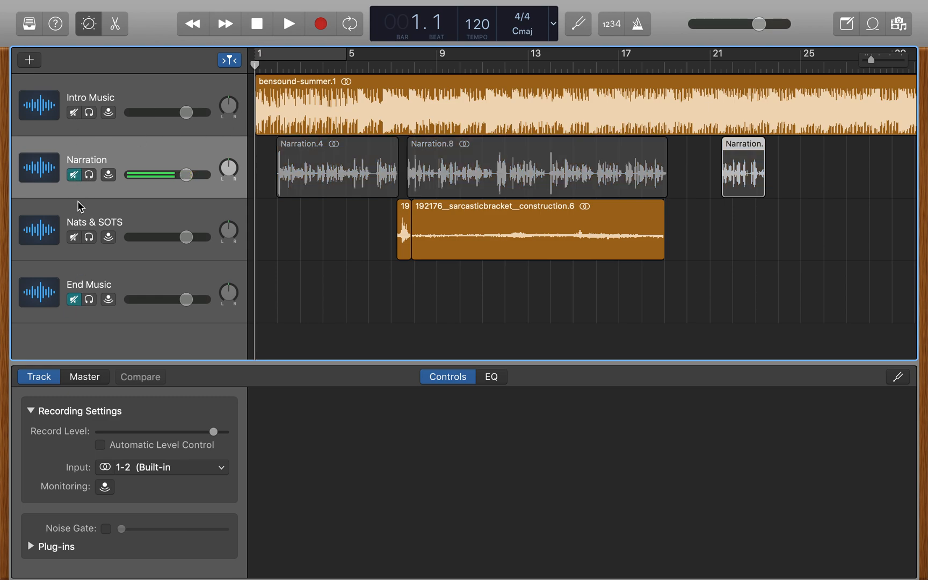
pyautogui.click(74, 238)
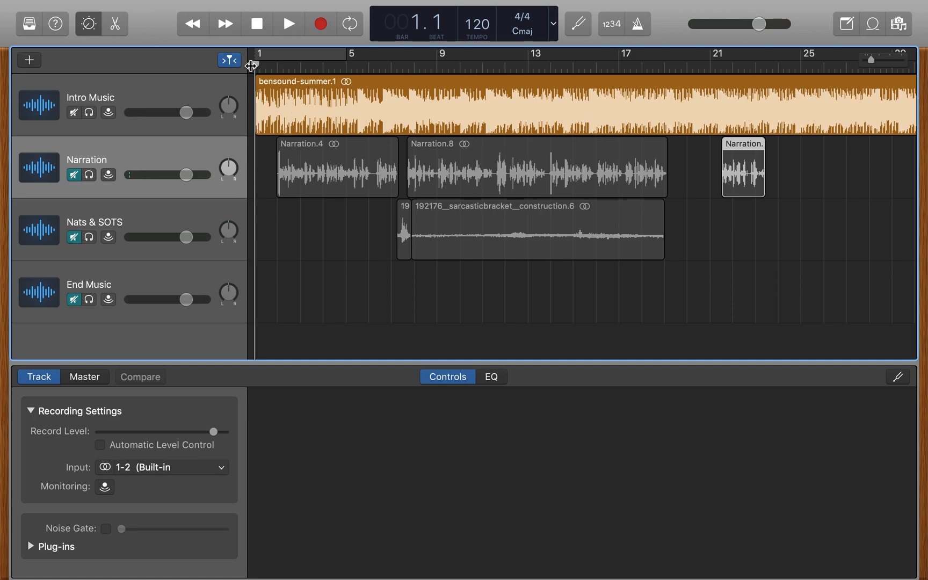
# Play the intro music alone from bar 1 and stop at bar 10 beat 2
pyautogui.press('space')
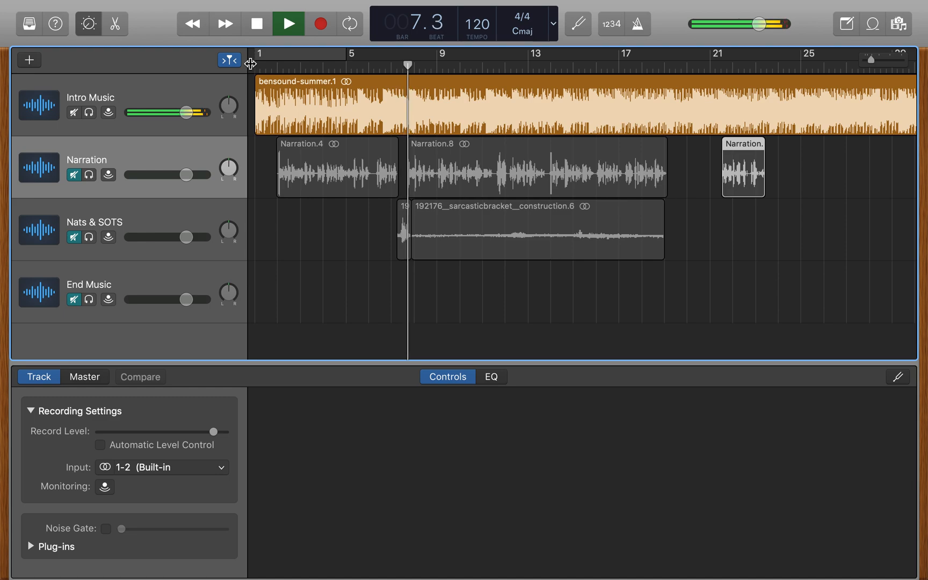
pyautogui.press('space')
pyautogui.press('space')
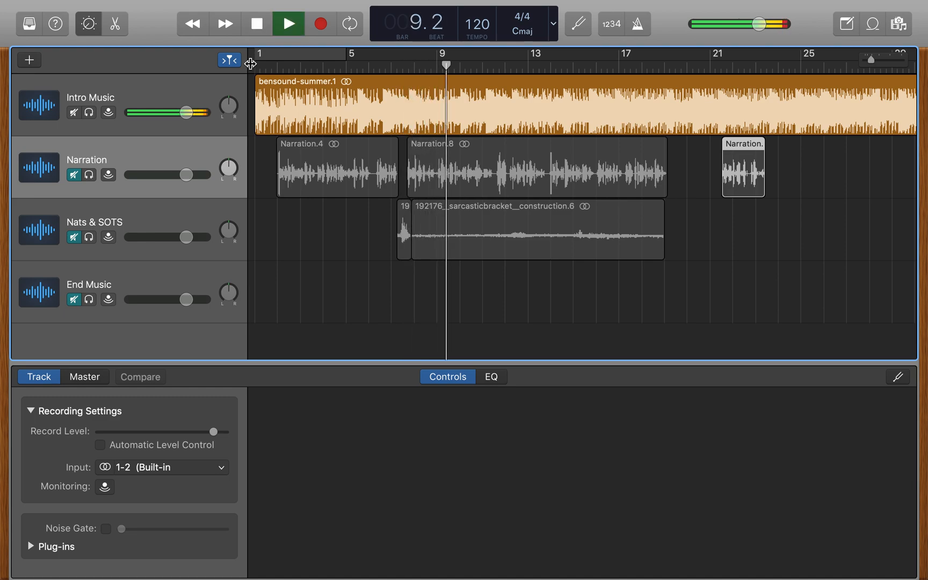
pyautogui.press('space')
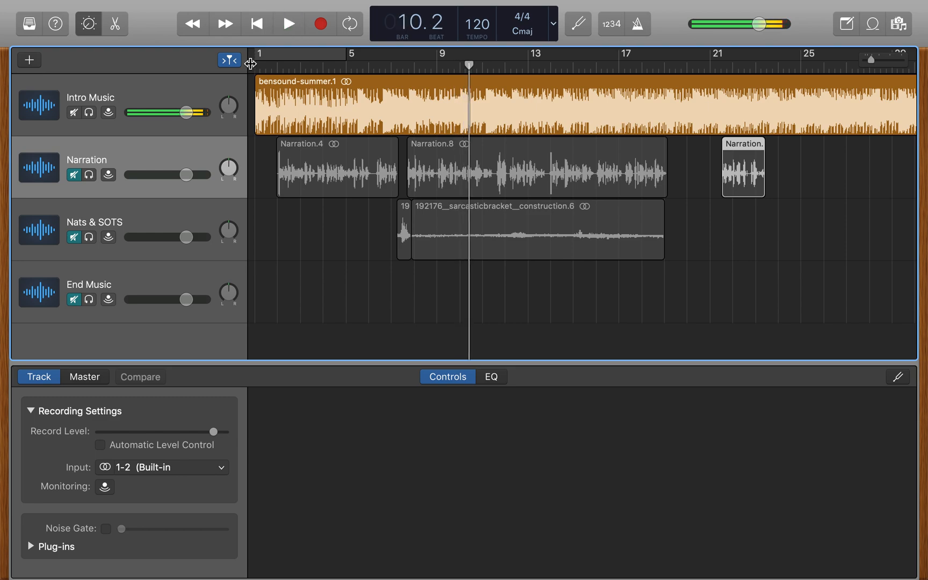
# Split the intro music region at bar 10 beat 2 and delete everything after the cut
pyautogui.click(472, 102)
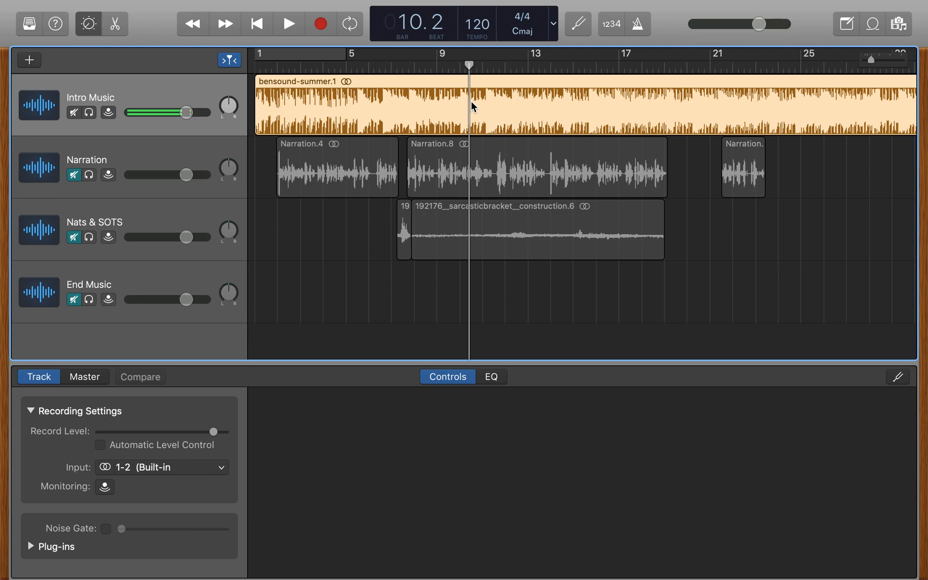
pyautogui.press('super+t')
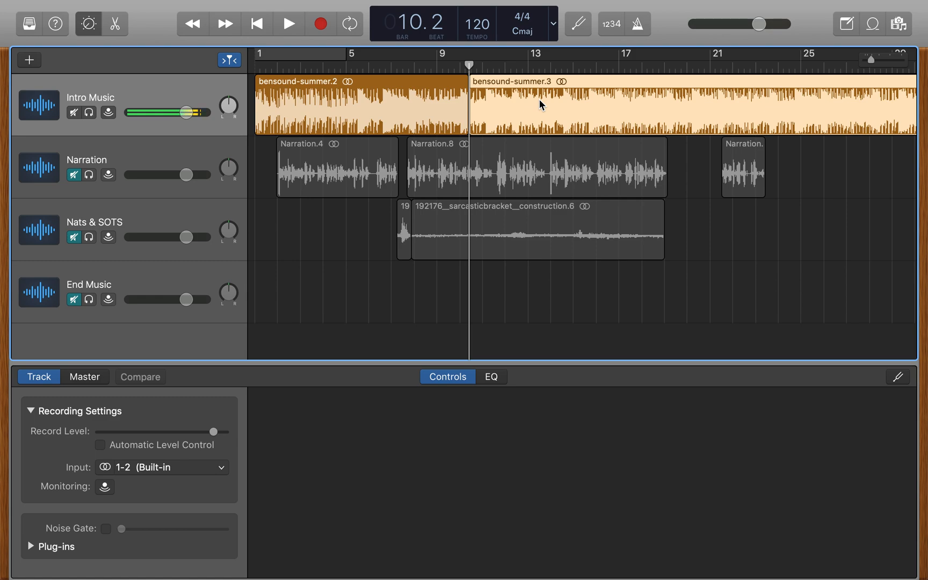
pyautogui.press('Delete')
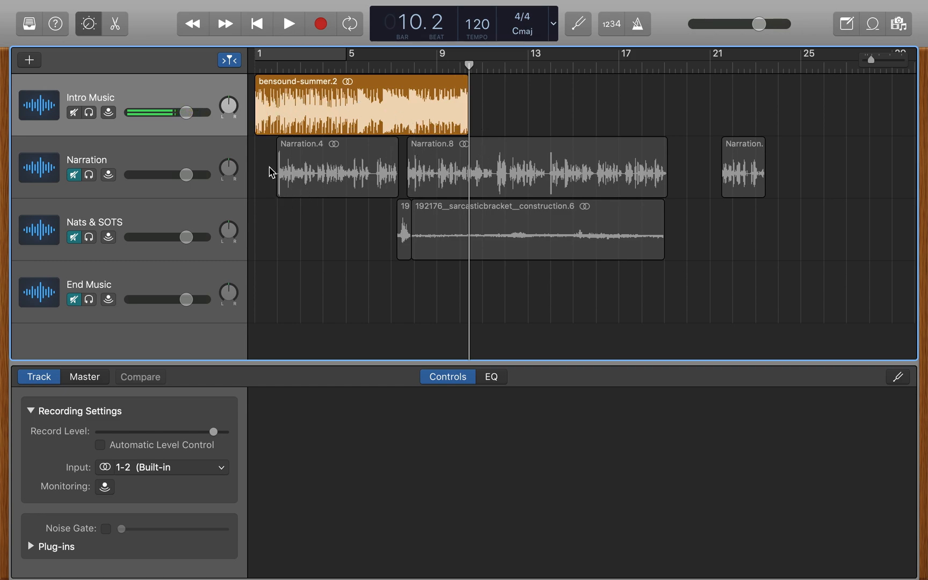
# Unmute the Narration and Nats & SOTS tracks and play the mix from bar 1 to bar 6 beat 2
pyautogui.click(74, 176)
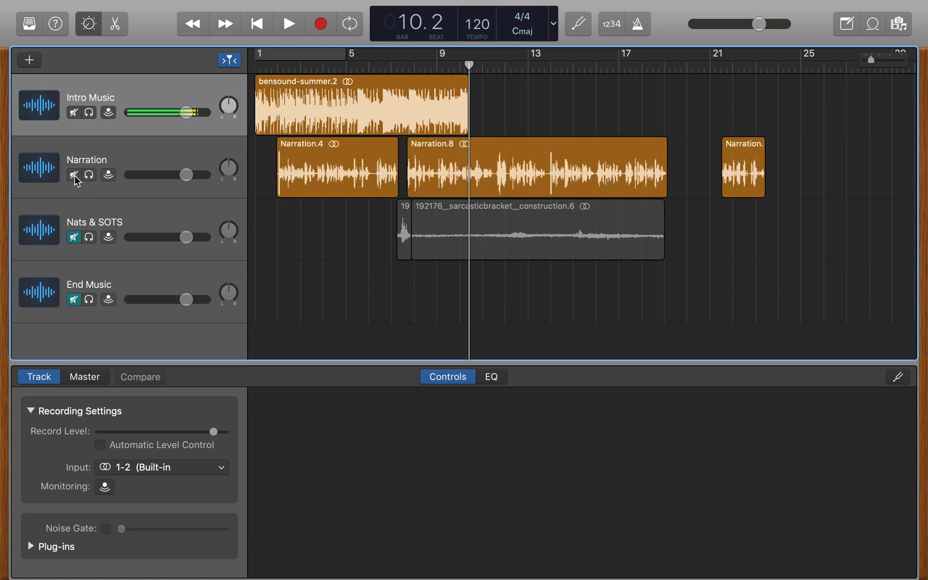
pyautogui.click(75, 240)
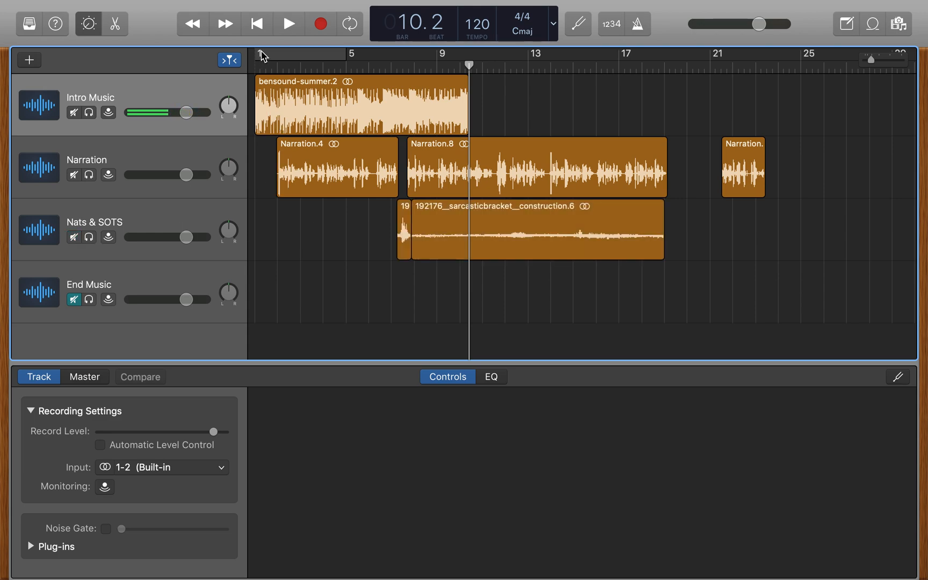
pyautogui.click(255, 66)
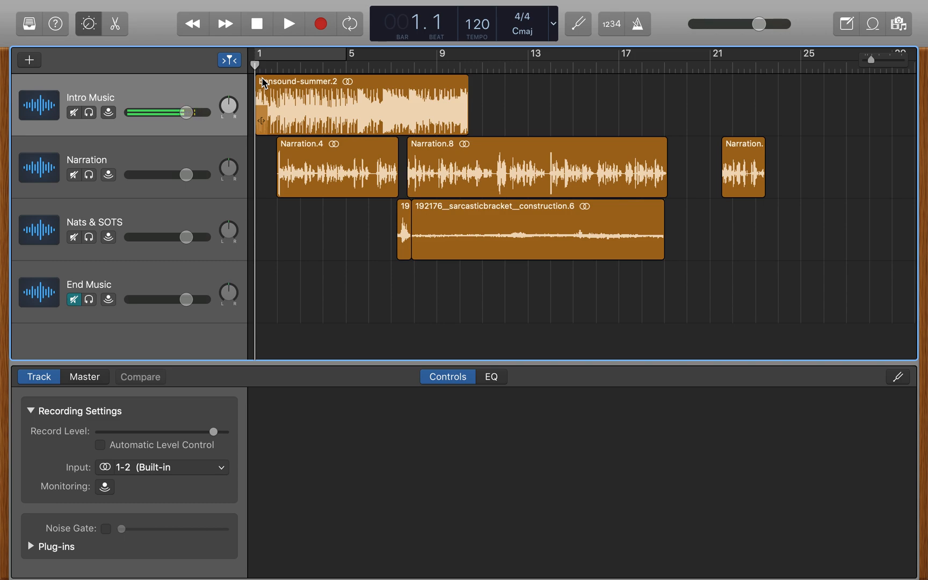
pyautogui.press('space')
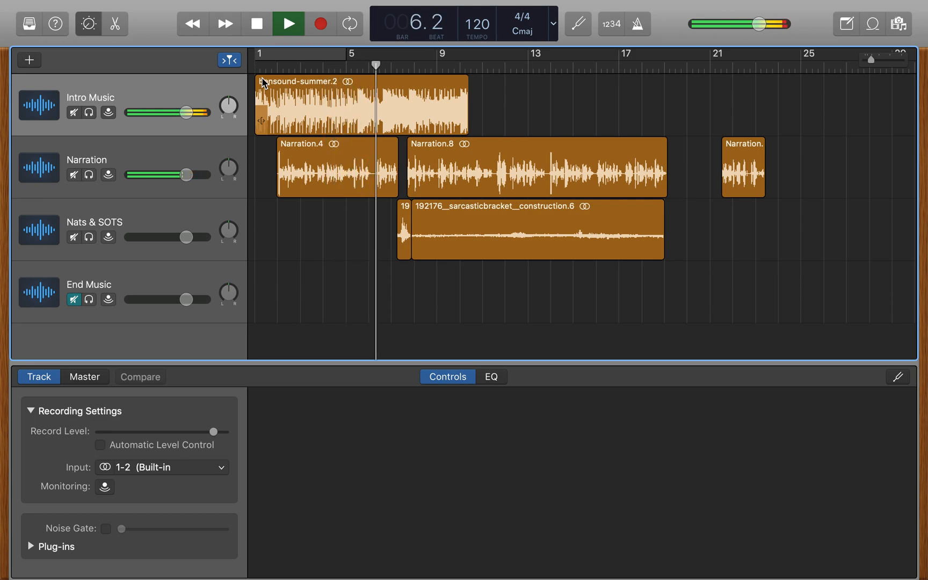
pyautogui.press('space')
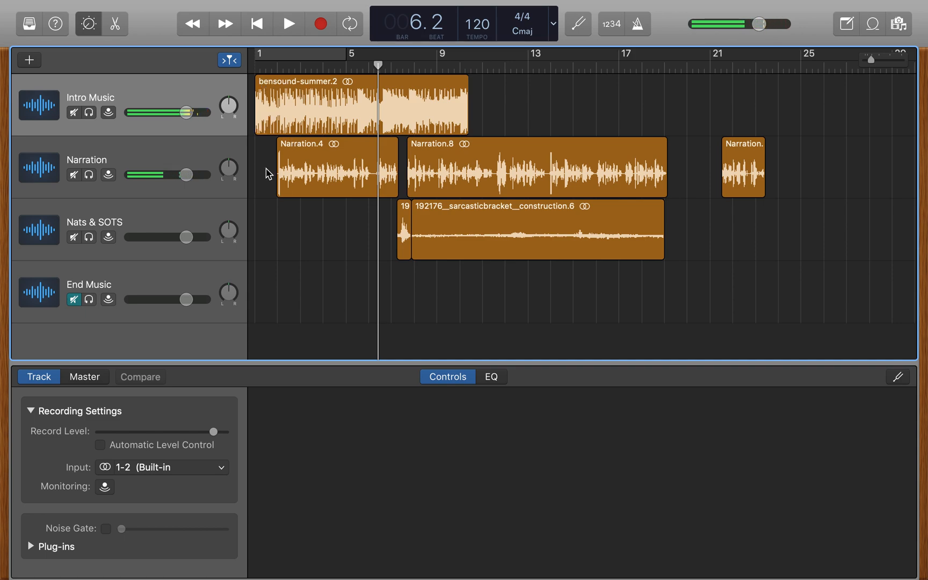
# Select all Narration and Nats & SOTS regions and shift them together so the first narration region starts around bar 6 beat 2
pyautogui.moveTo(268, 171); pyautogui.dragTo(778, 272)
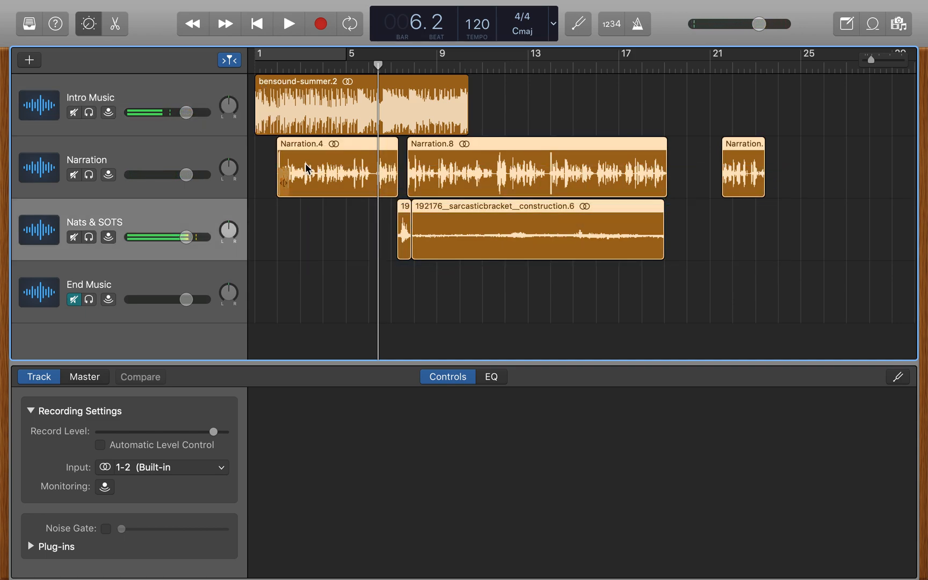
pyautogui.moveTo(302, 167); pyautogui.dragTo(401, 166)
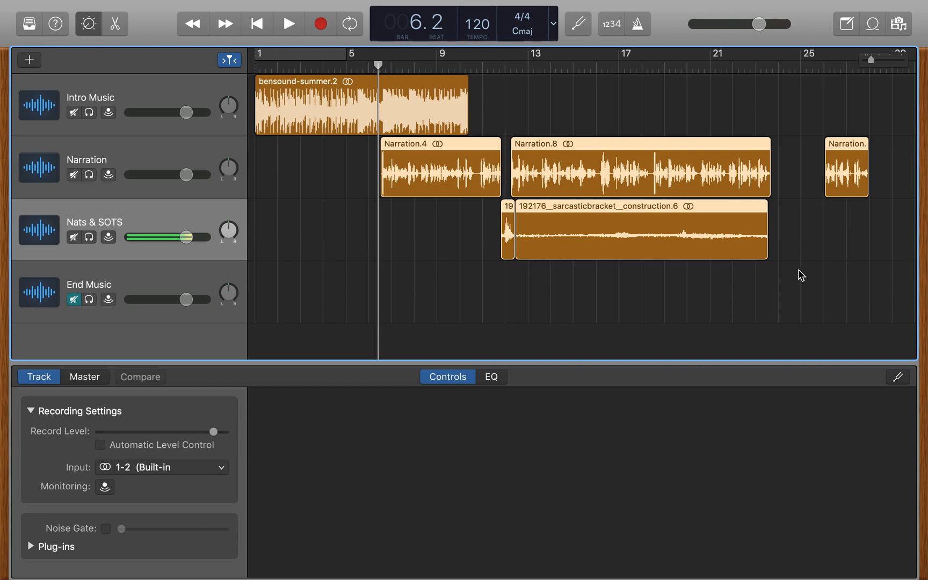
pyautogui.moveTo(447, 169); pyautogui.dragTo(441, 170)
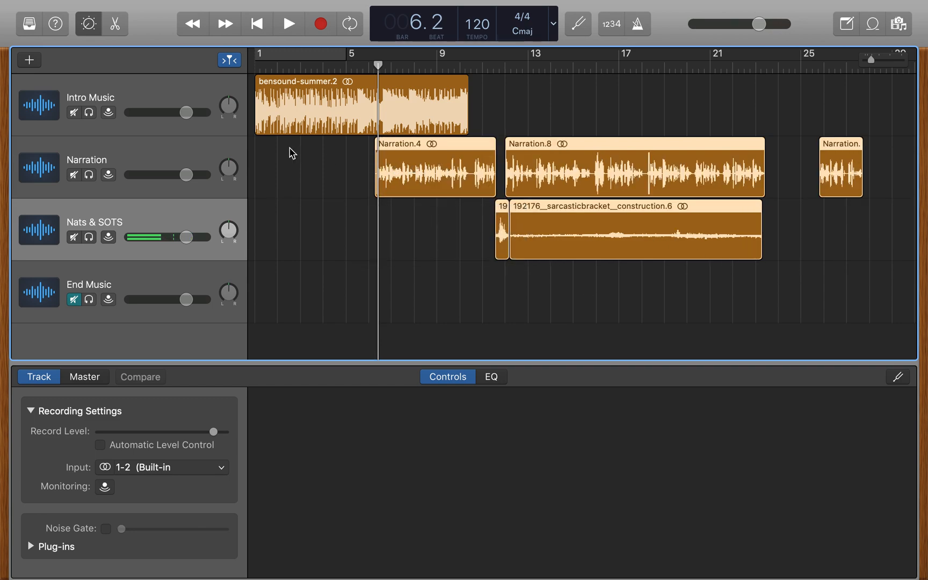
# Select the intro music region and show the volume automation on the tracks
pyautogui.click(332, 106)
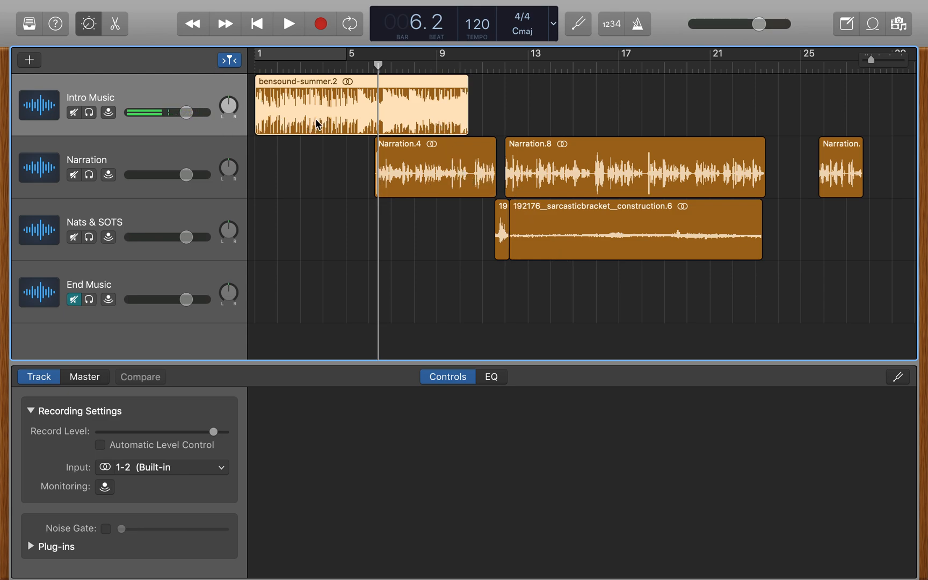
pyautogui.moveTo(235, 5)
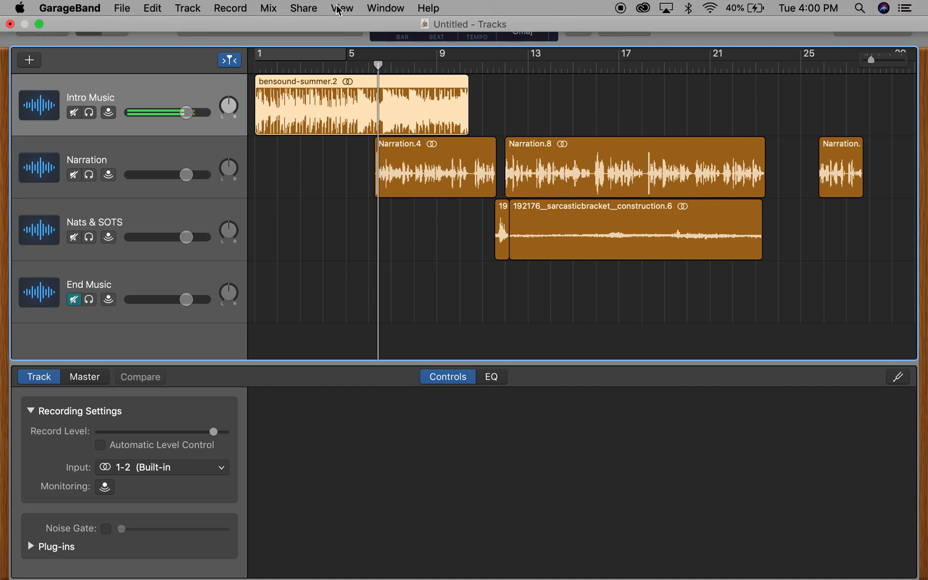
pyautogui.click(269, 9)
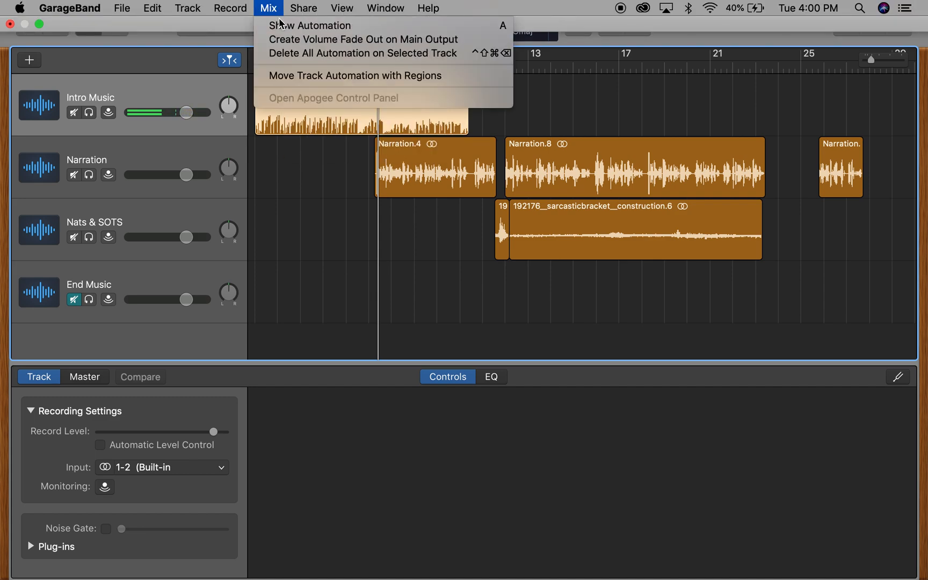
pyautogui.click(280, 32)
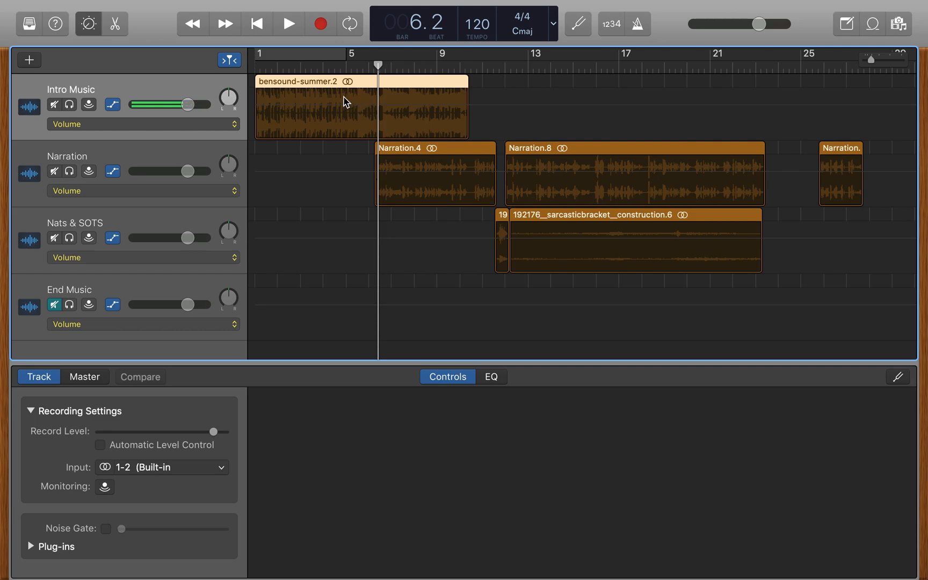
pyautogui.press('a')
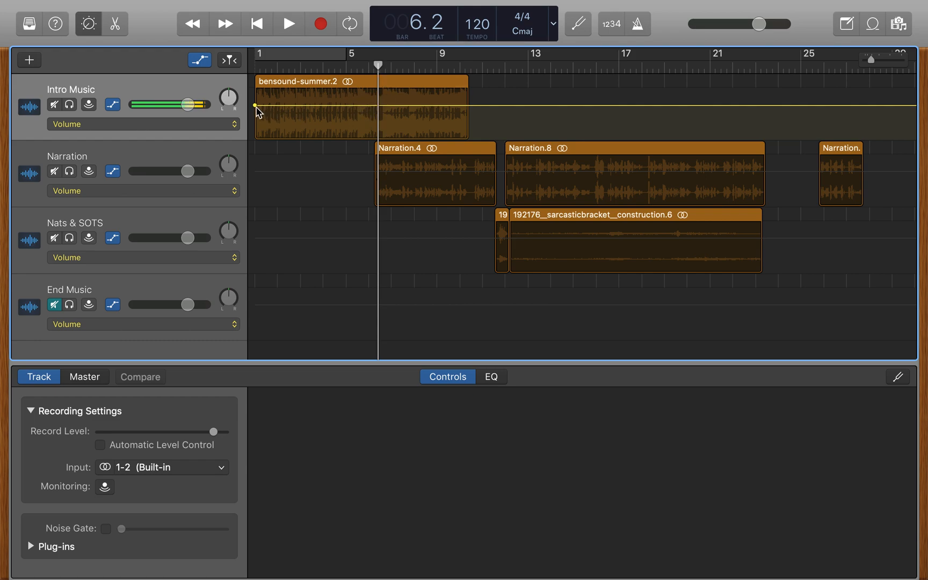
# Lower the Intro Music's whole volume curve to about -3.4 dB and play the mix until bar 6 beat 1
pyautogui.moveTo(255, 105)
pyautogui.mouseDown()
pyautogui.moveTo(255, 128)
pyautogui.moveTo(255, 100)
pyautogui.moveTo(255, 123)
pyautogui.moveTo(267, 107)
pyautogui.moveTo(264, 120)
pyautogui.moveTo(255, 103)
pyautogui.moveTo(255, 111)
pyautogui.mouseUp()
pyautogui.click(260, 65)
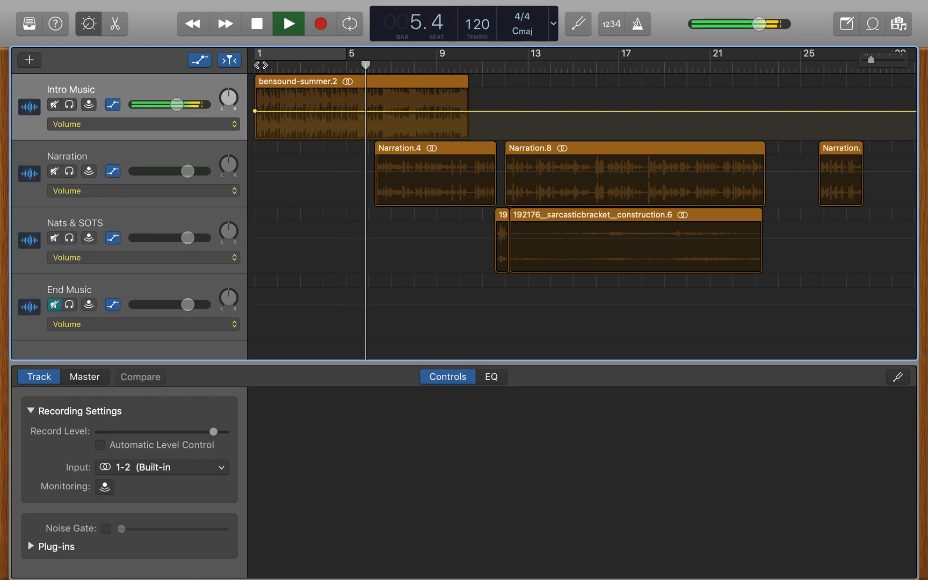
pyautogui.press('space')
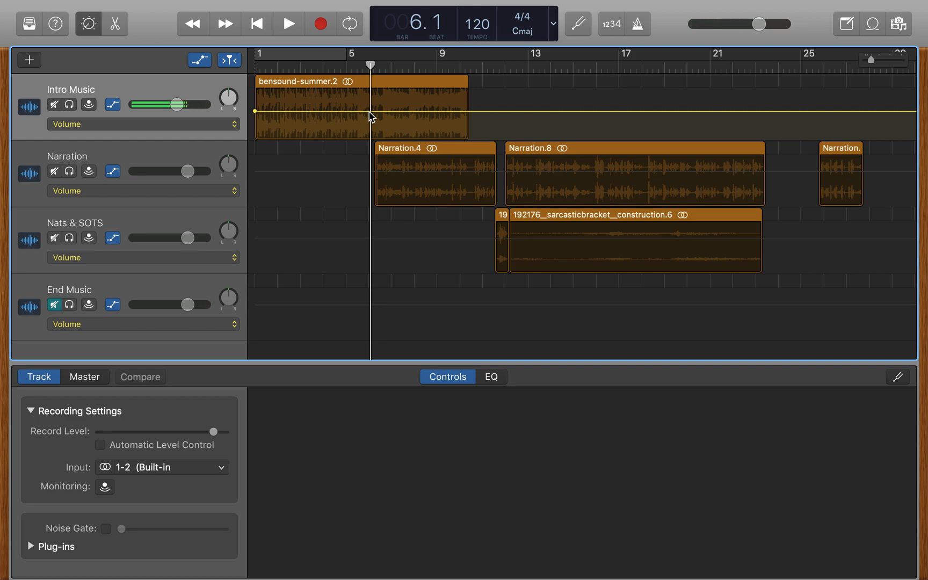
# Add two volume points to the Intro Music, midway through bar 5 and at bar 6 beat 1, and lower the second to duck the music
pyautogui.click(369, 112)
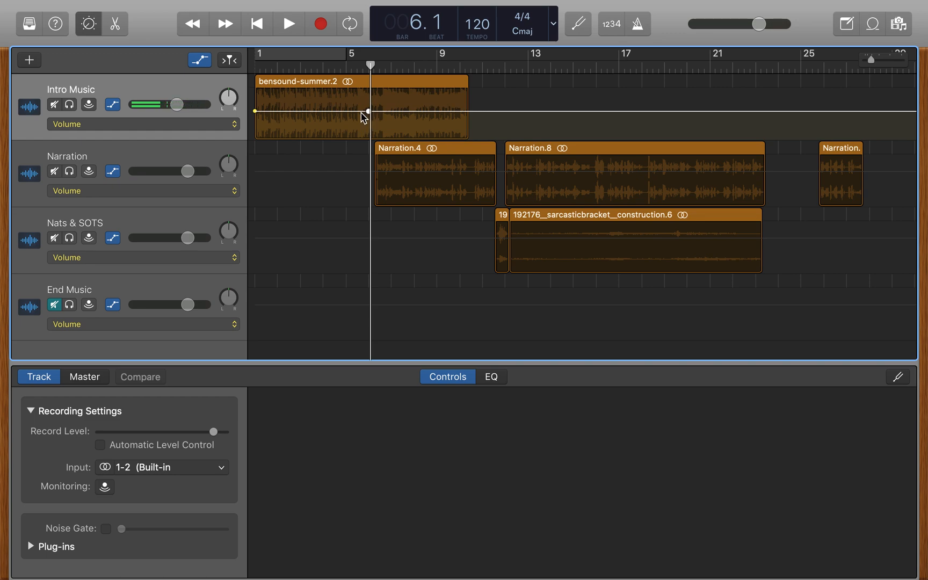
pyautogui.click(361, 113)
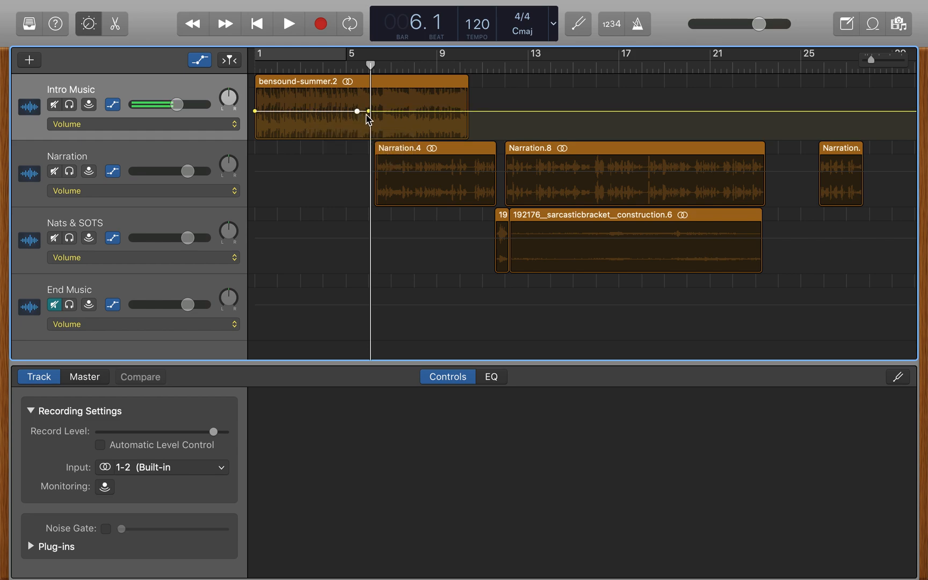
pyautogui.click(369, 112)
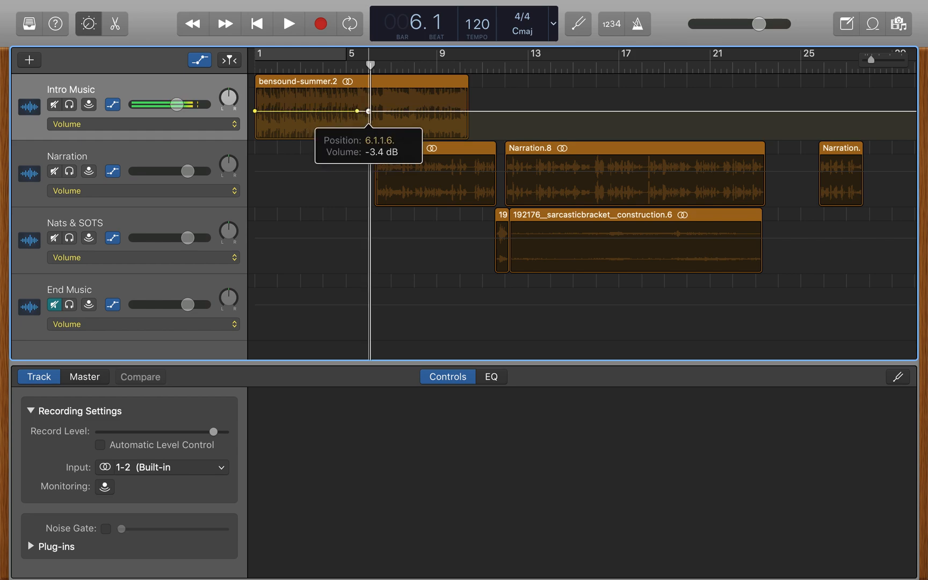
pyautogui.moveTo(368, 111); pyautogui.dragTo(368, 129)
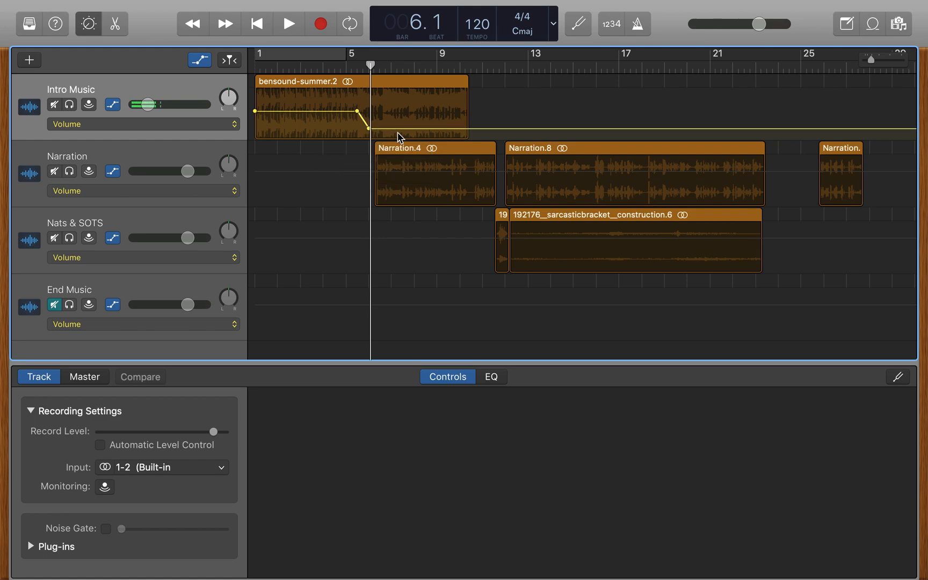
# Add two closely spaced volume points to the Intro Music in bar 8 and lower the second to silence
pyautogui.click(425, 129)
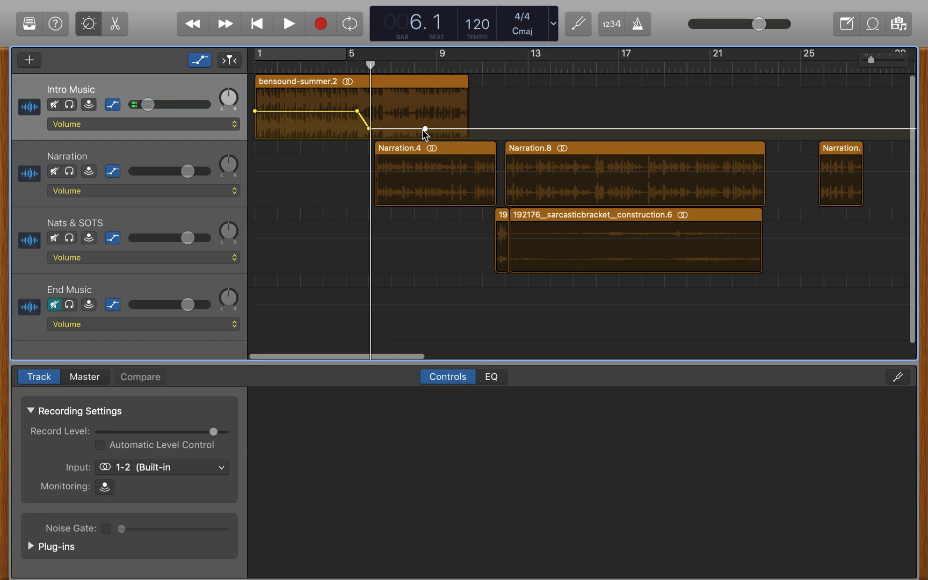
pyautogui.click(419, 129)
pyautogui.moveTo(425, 129); pyautogui.dragTo(425, 139)
# Play the mix from the start to bar 13 beat 1, extending the intro music's fade-out to the region's end at bar 10 beat 2
pyautogui.press('Return')
pyautogui.press('space')
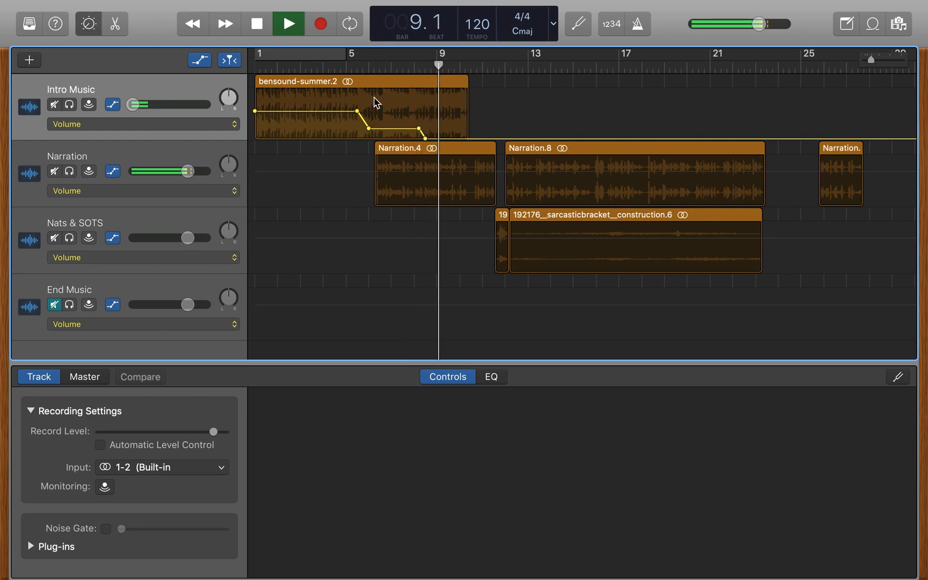
pyautogui.moveTo(427, 139); pyautogui.dragTo(467, 139)
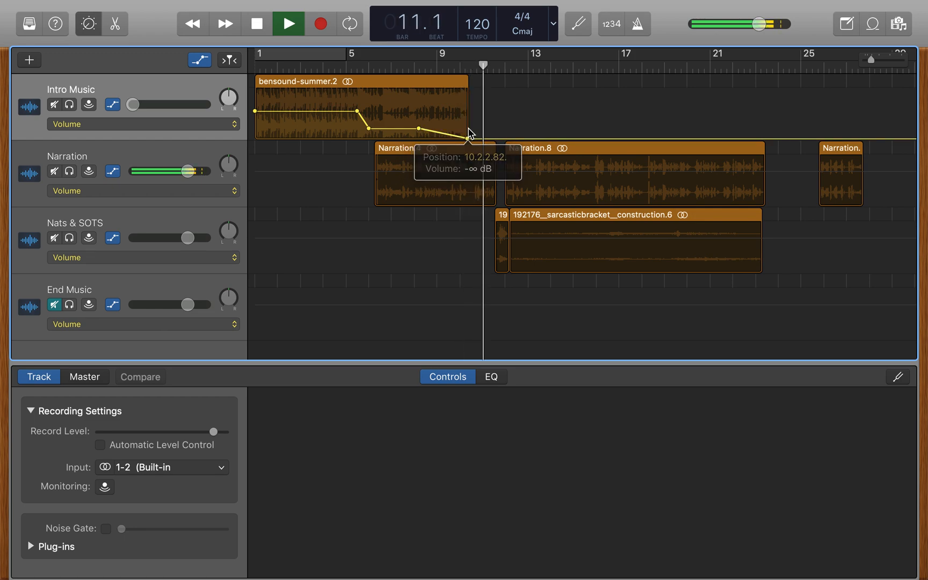
pyautogui.click(302, 65)
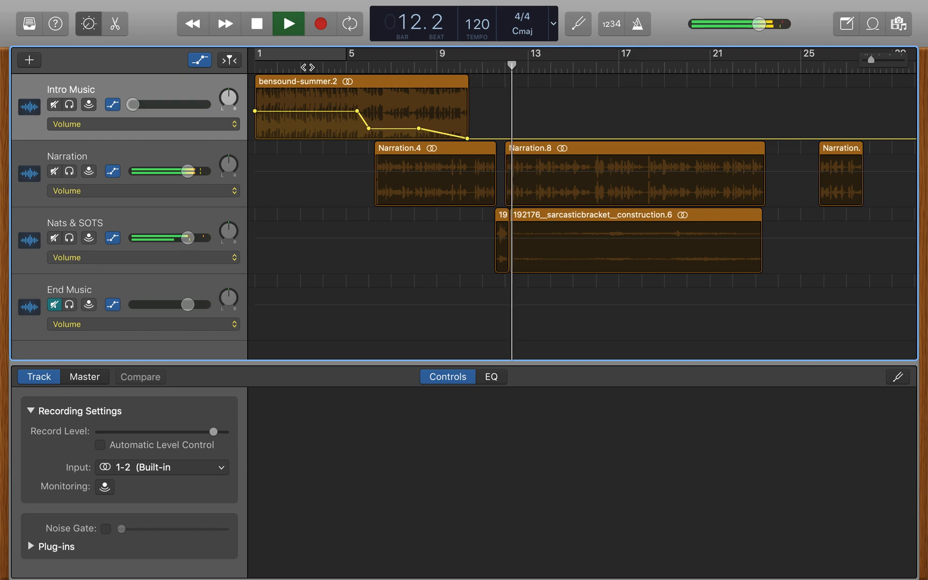
pyautogui.press('space')
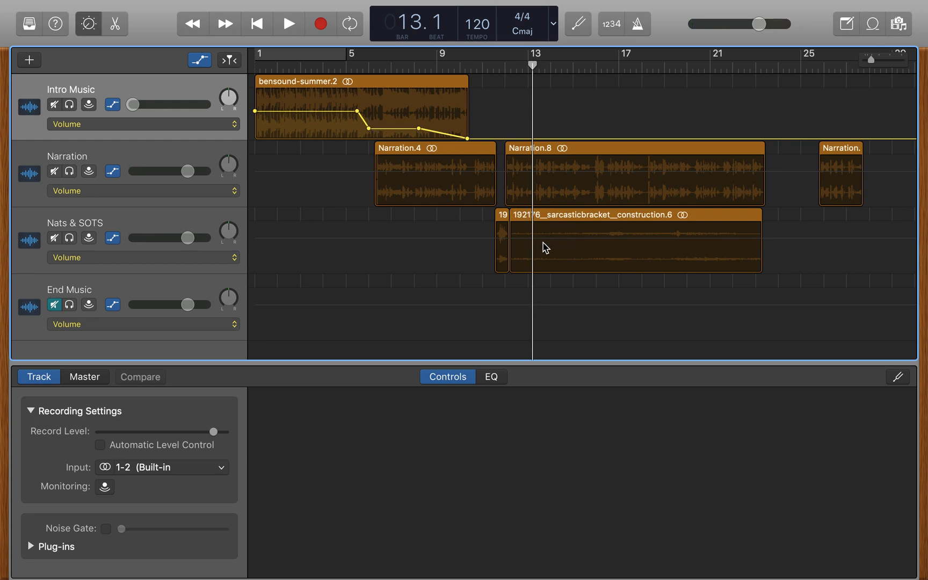
# Add two volume points to Nats & SOTS at the start of the long construction region and lower the second to -13.6 dB
pyautogui.click(579, 257)
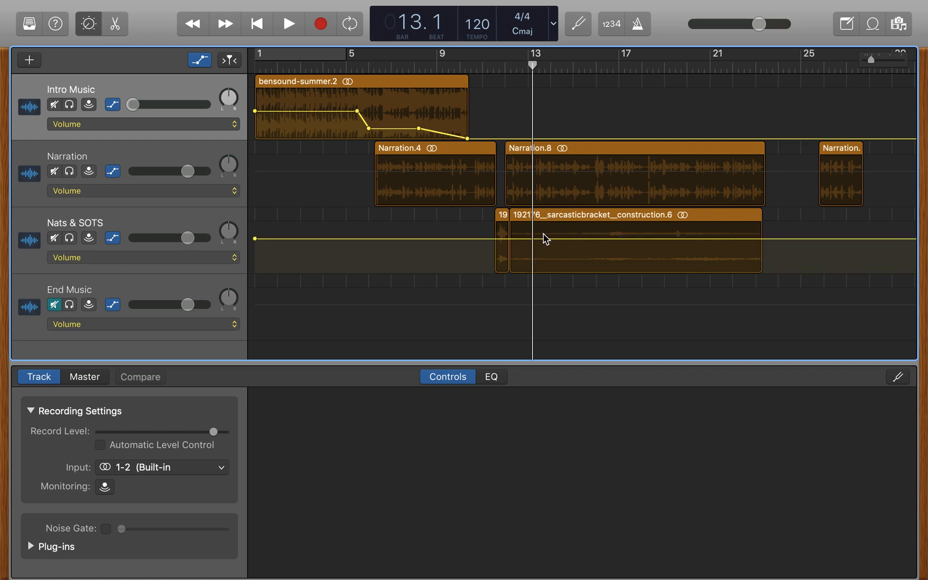
pyautogui.click(510, 239)
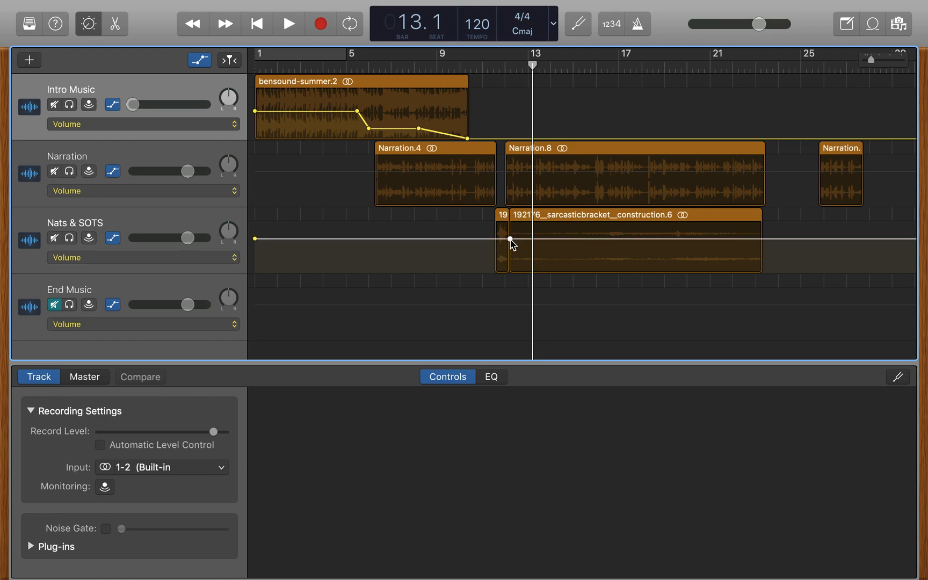
pyautogui.click(515, 239)
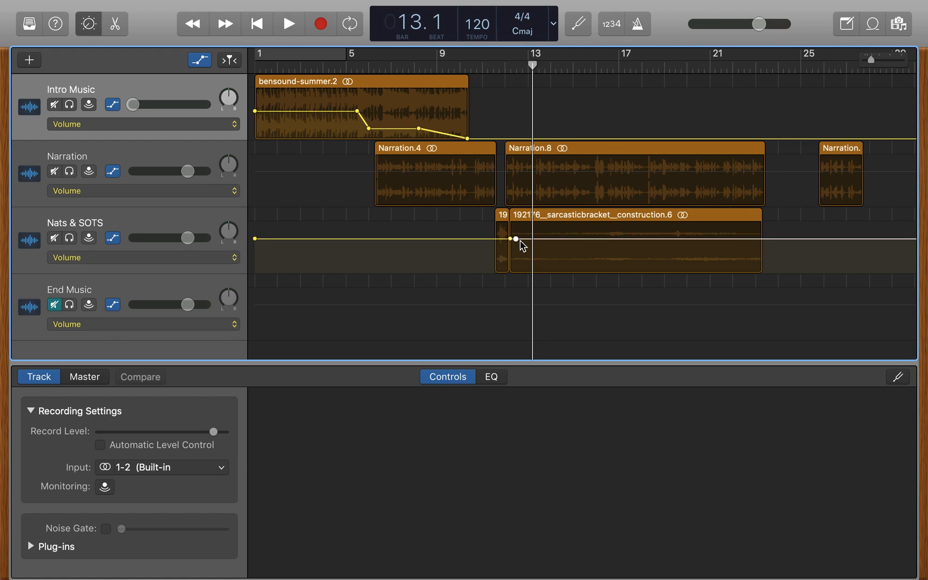
pyautogui.moveTo(516, 239); pyautogui.dragTo(517, 258)
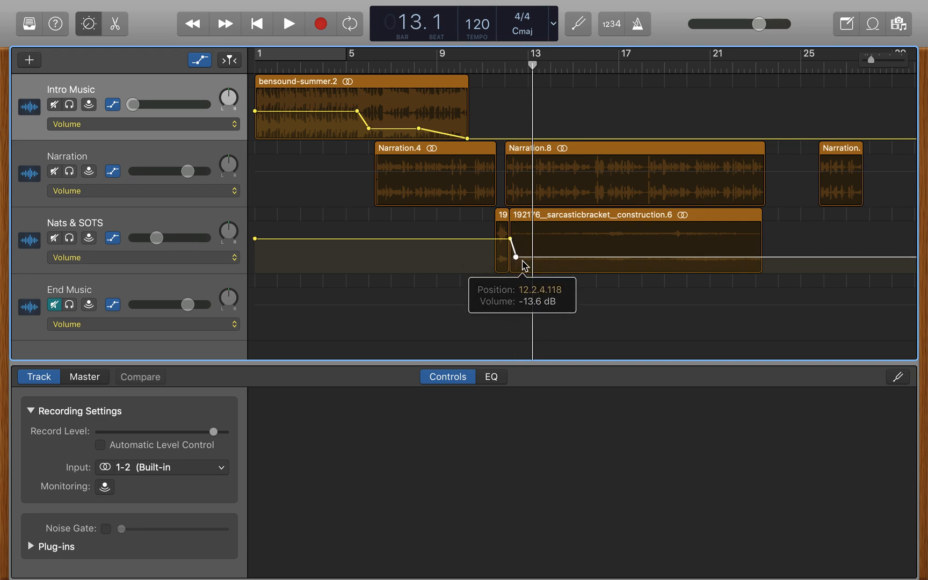
# Play the mix from about bar 10 to bar 15 beat 1, slightly raising the lowered construction volume point
pyautogui.click(467, 65)
pyautogui.press('space')
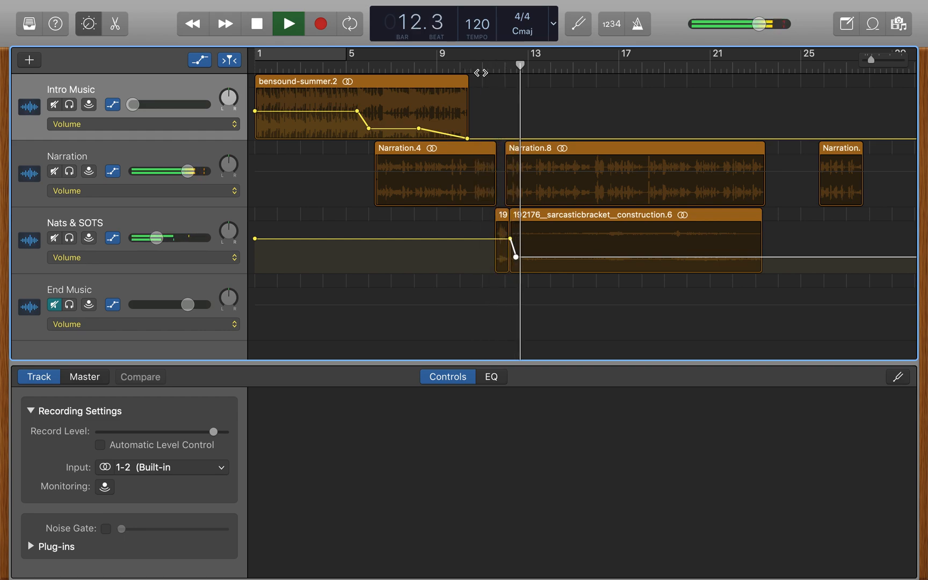
pyautogui.moveTo(515, 258); pyautogui.dragTo(515, 250)
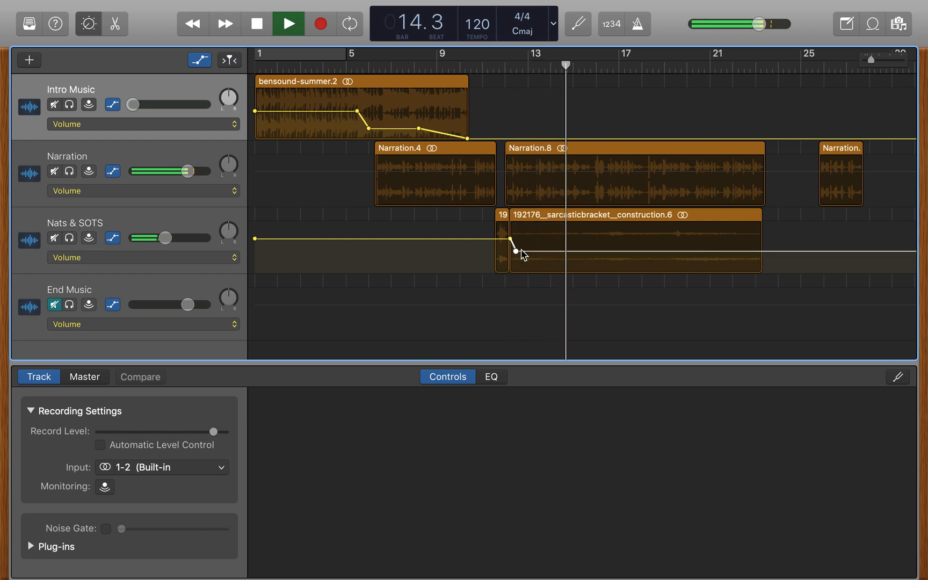
pyautogui.press('space')
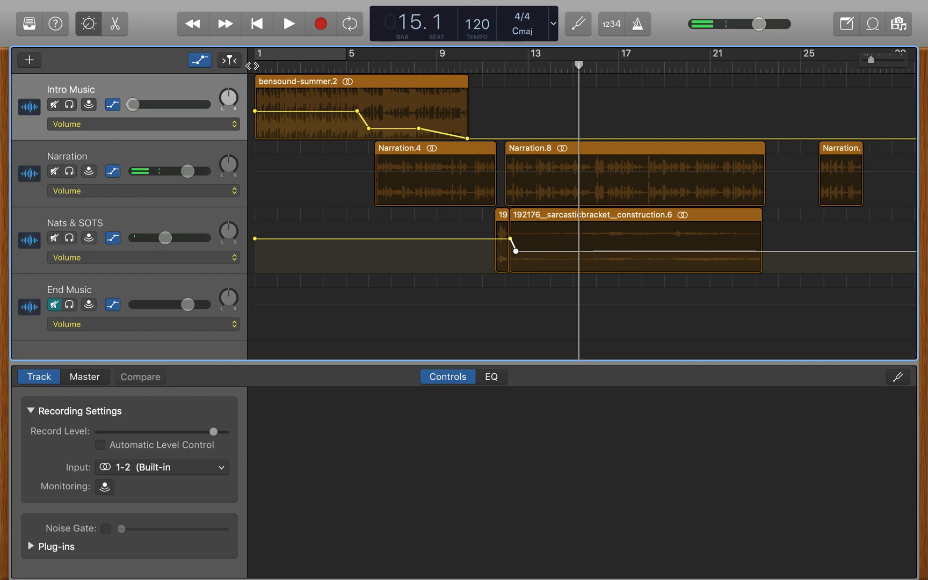
# Return the playhead to the start and share the song to iTunes with the title Podcast Test
pyautogui.press('Return')
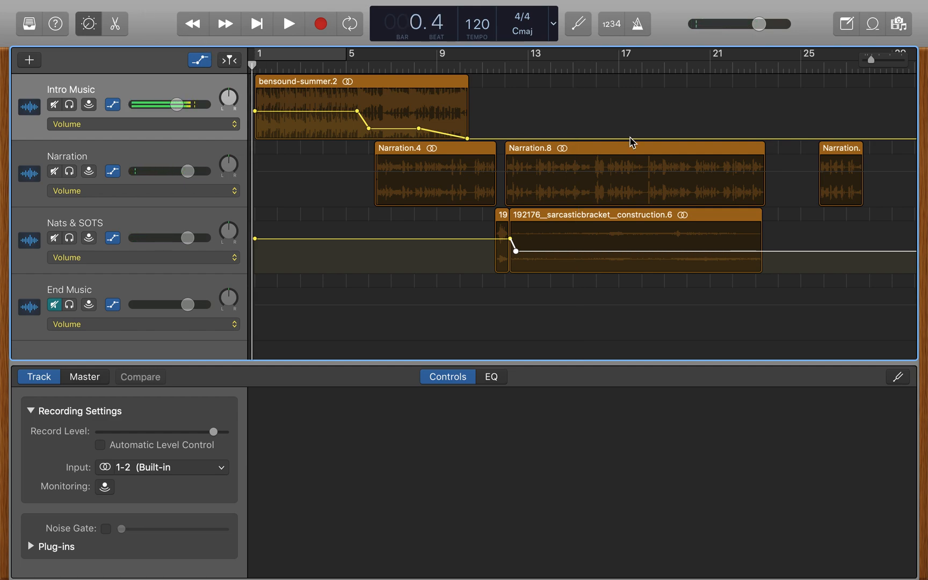
pyautogui.moveTo(294, 5)
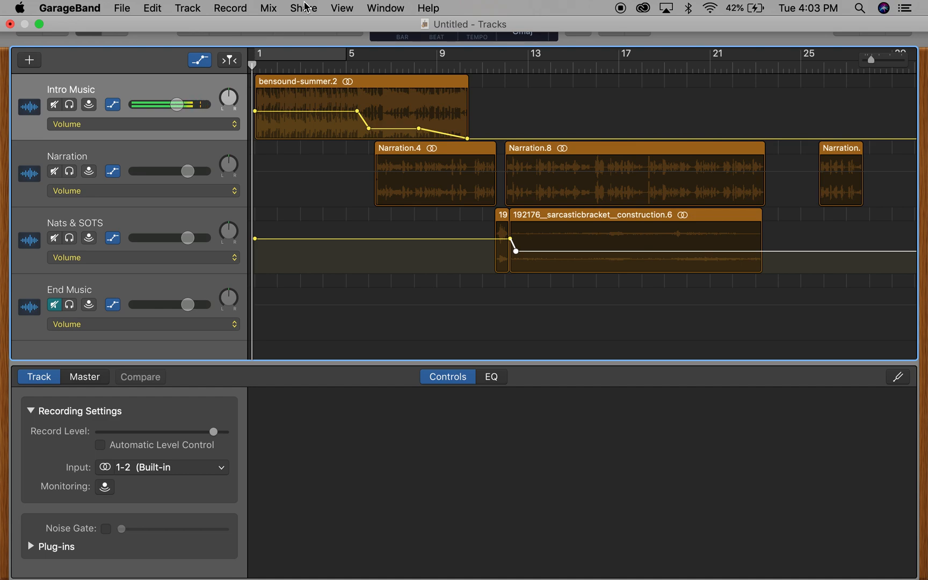
pyautogui.click(304, 7)
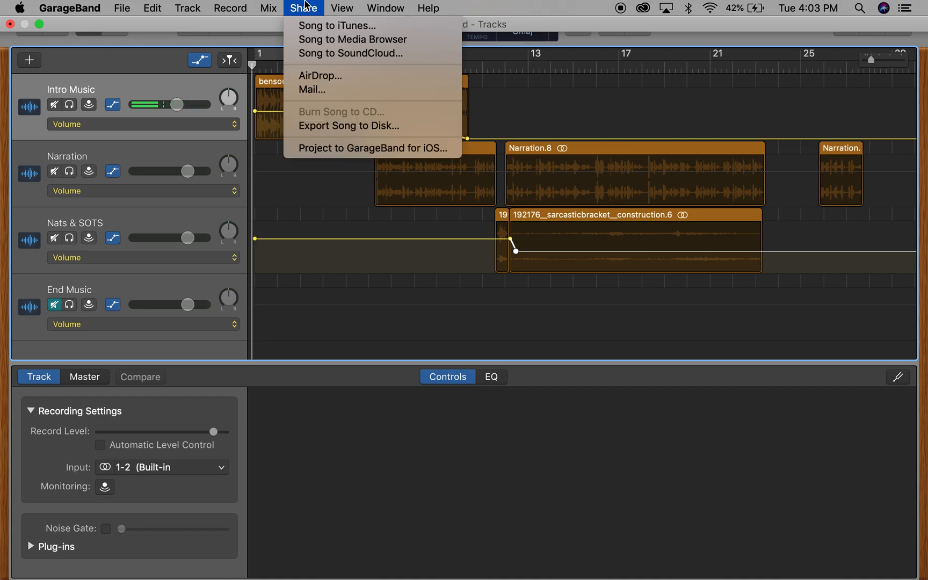
pyautogui.click(318, 27)
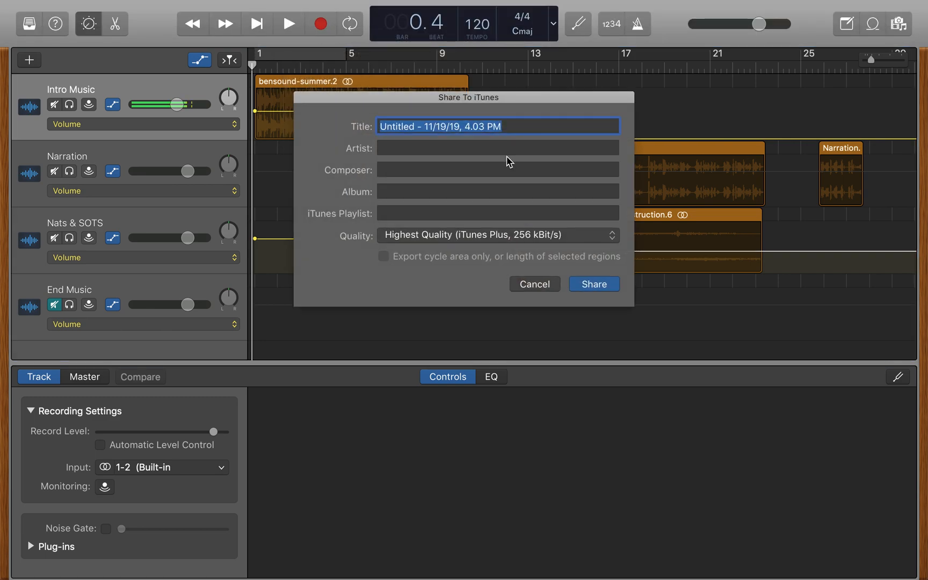
pyautogui.write('Podcast Test')
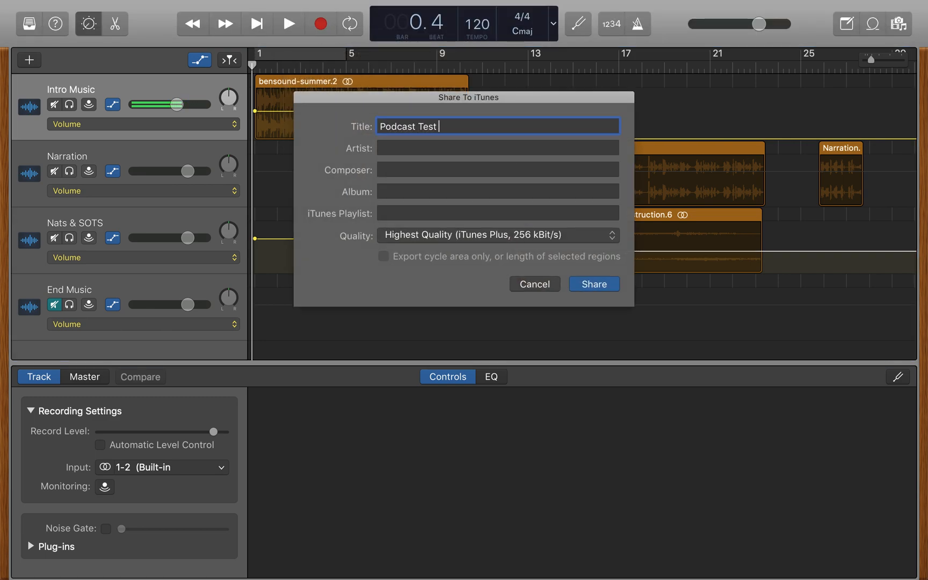
pyautogui.click(594, 284)
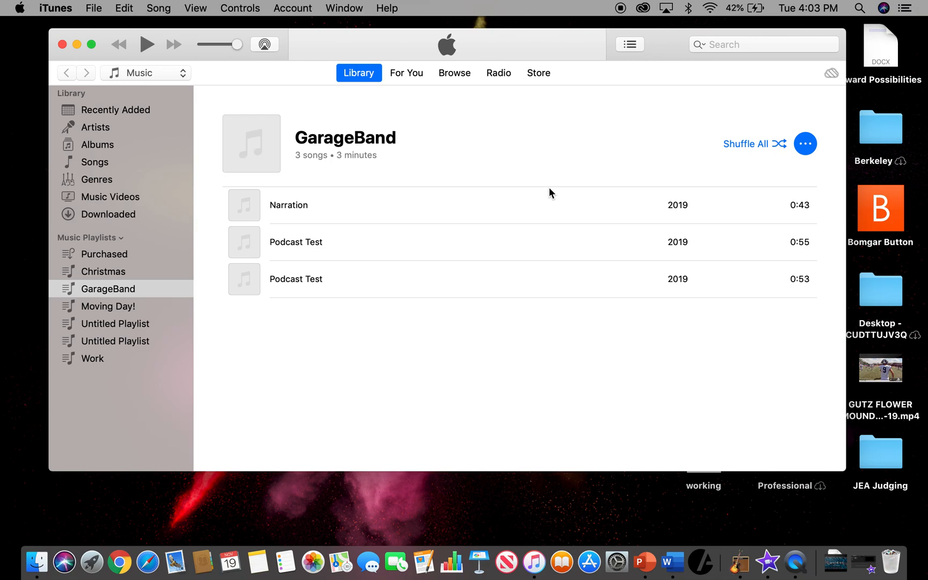
# Play the 0:53 Podcast Test song in the iTunes GarageBand playlist and pause it after about 12 seconds
pyautogui.click(244, 279)
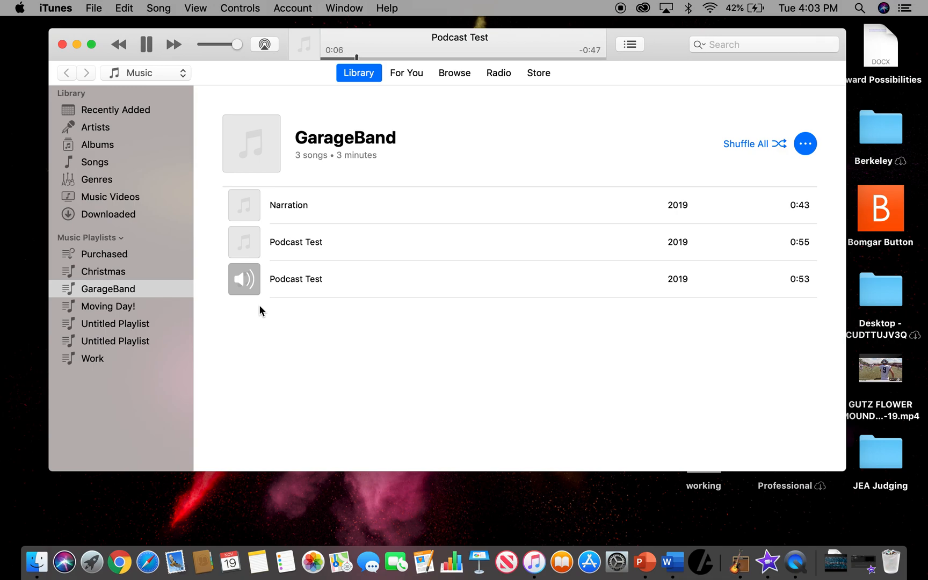
pyautogui.moveTo(256, 287)
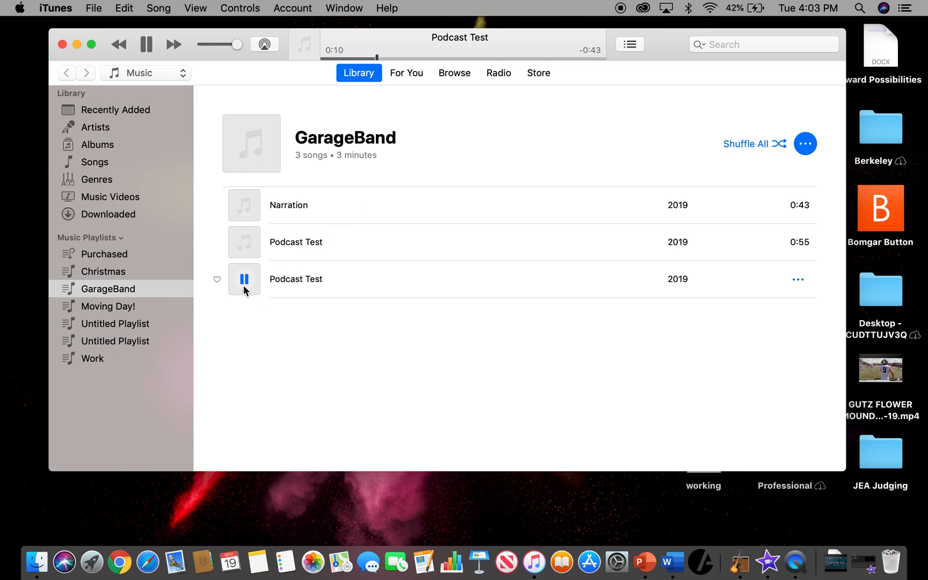
pyautogui.click(245, 280)
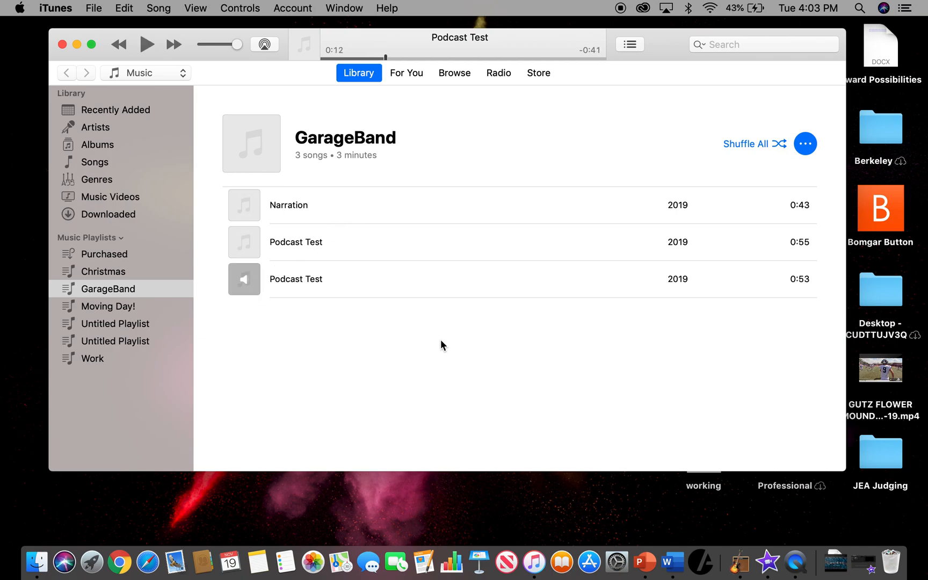